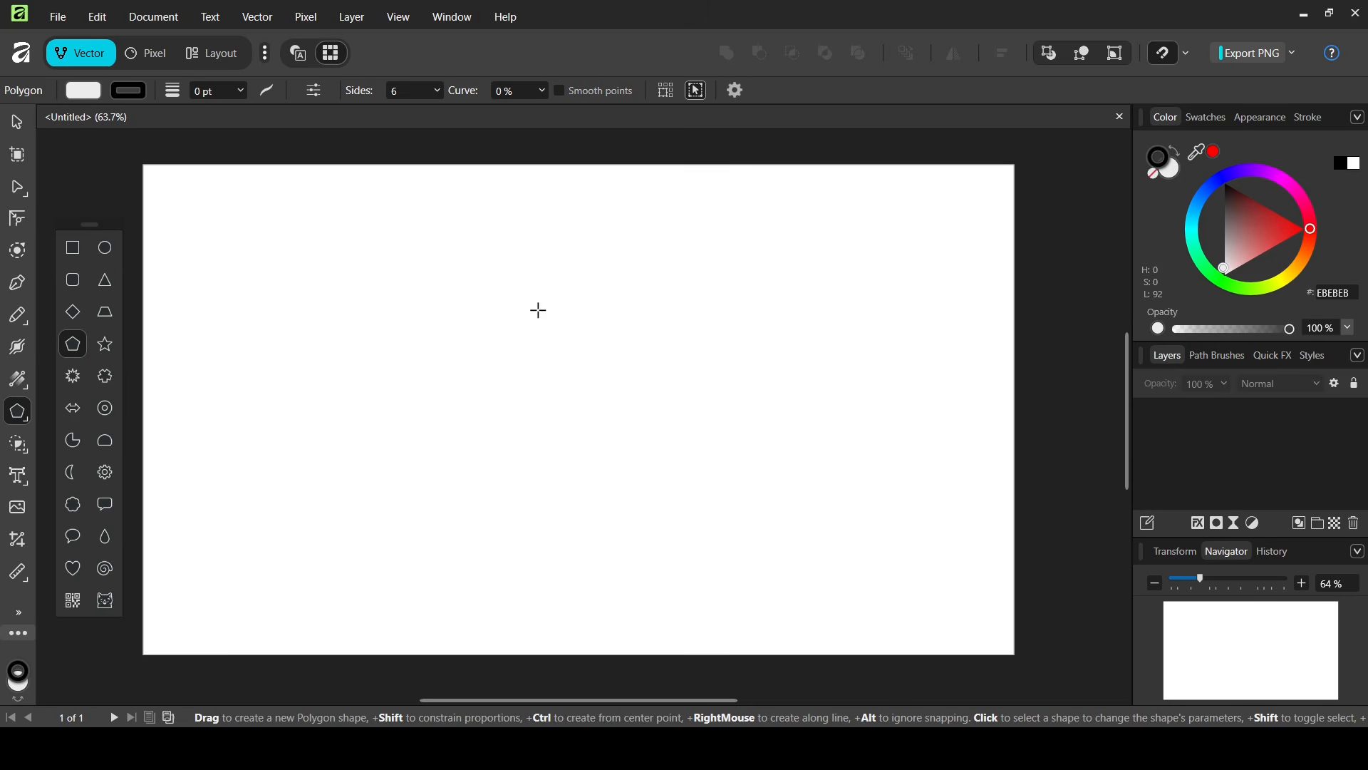
Draw a six-sided polygon near the page's middle, remove its fill and set its stroke width to 3 pt
drag(539, 310, 674, 433)
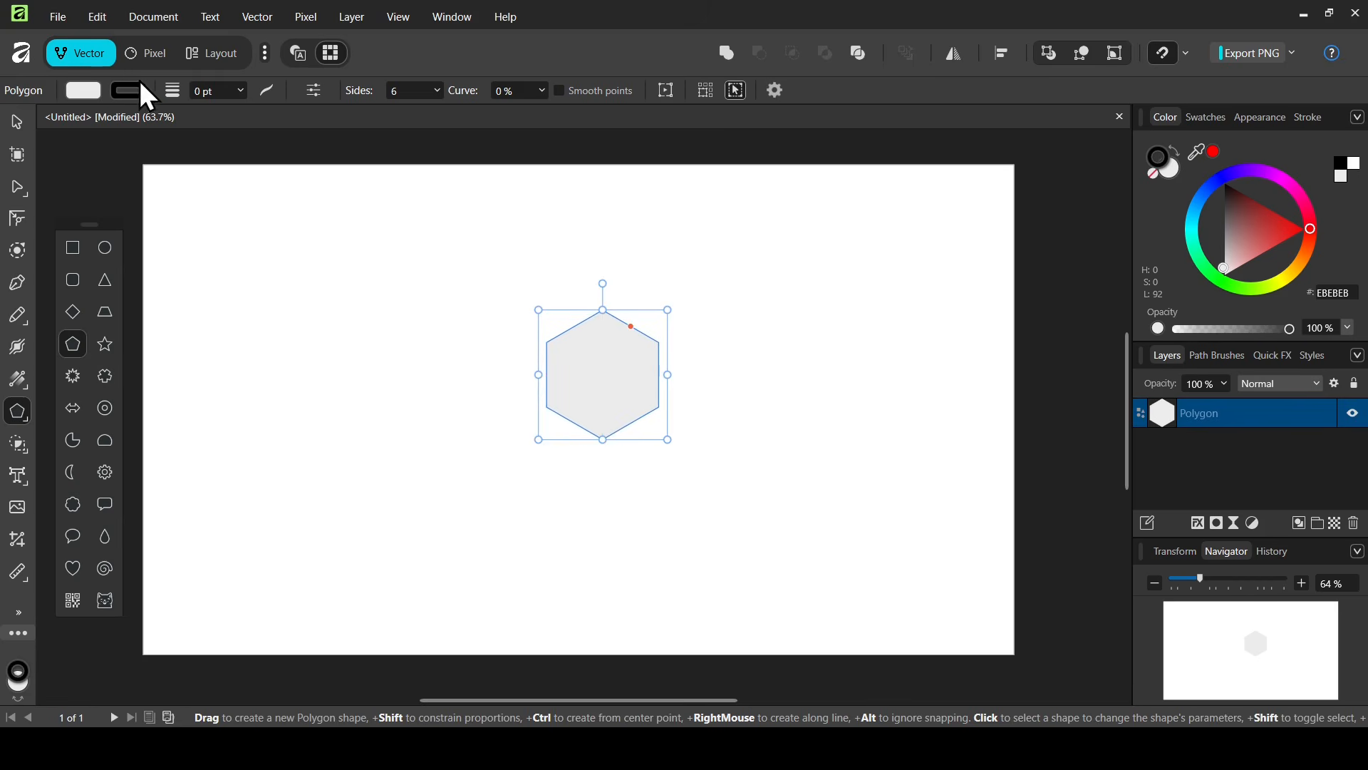
click(84, 91)
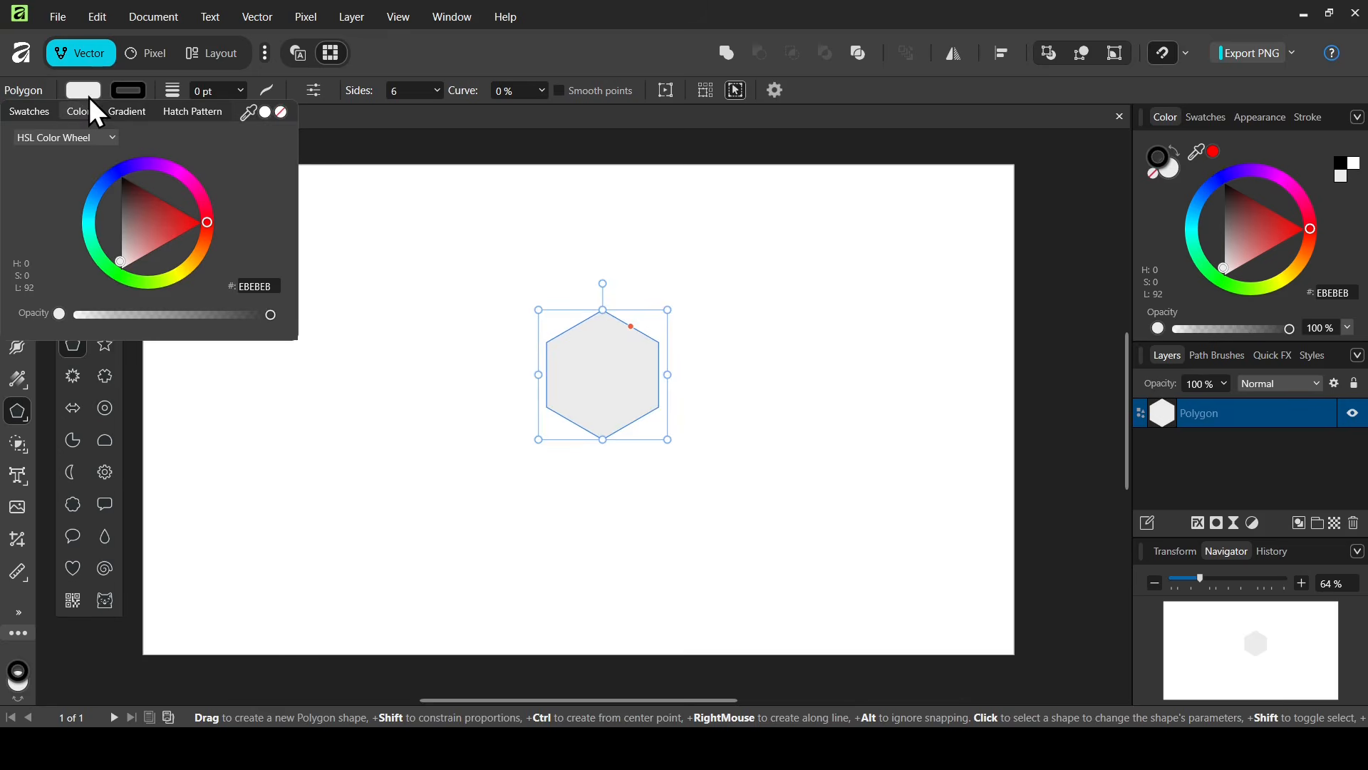
click(282, 114)
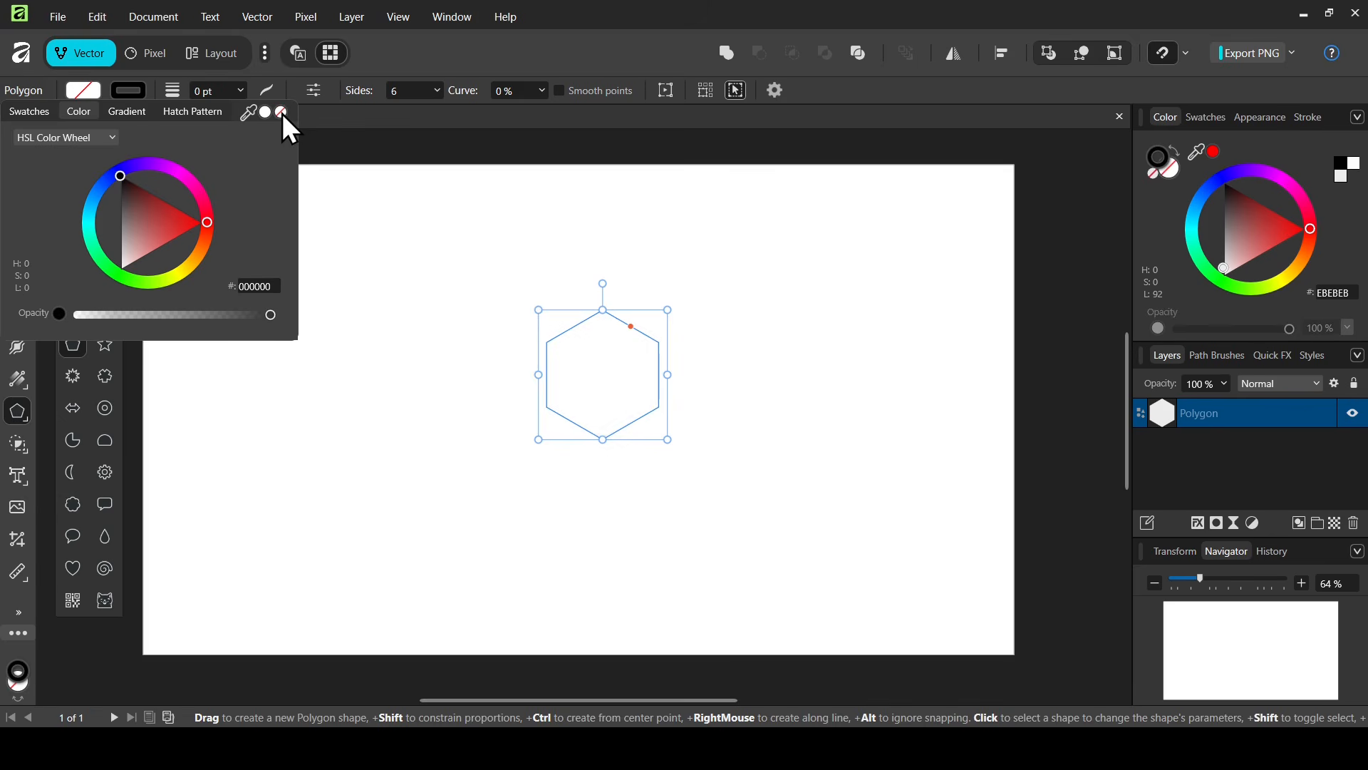
click(217, 90)
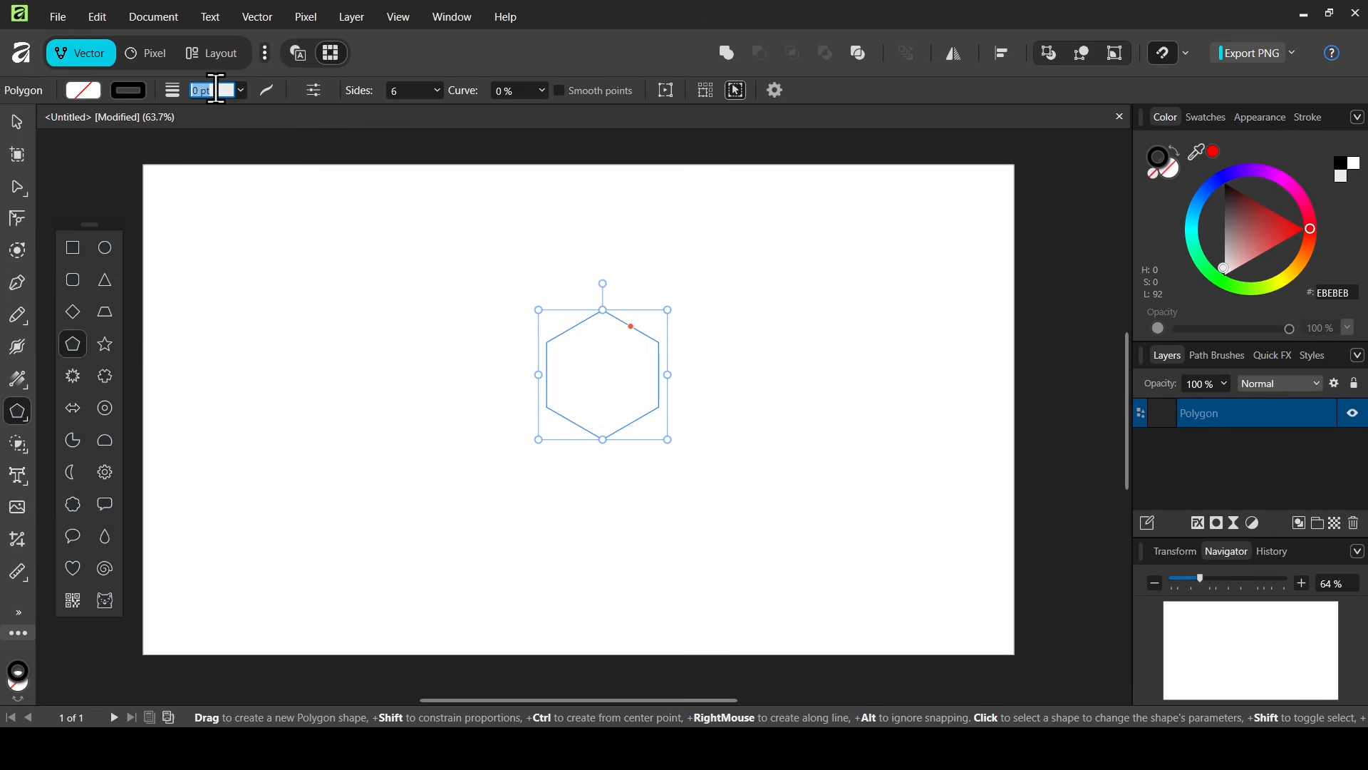
text(3)
key(Return)
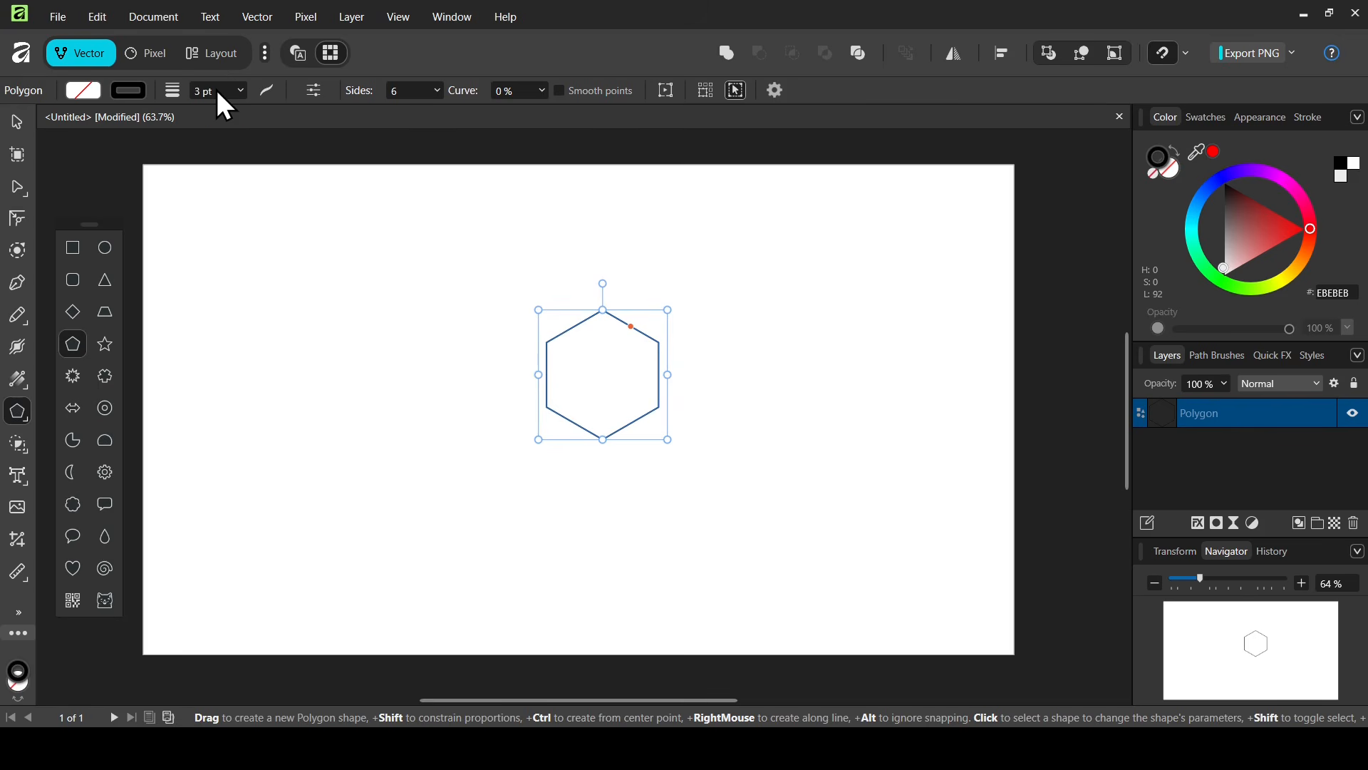
Check the snapping options and move the hexagon to the exact center of the page
click(17, 121)
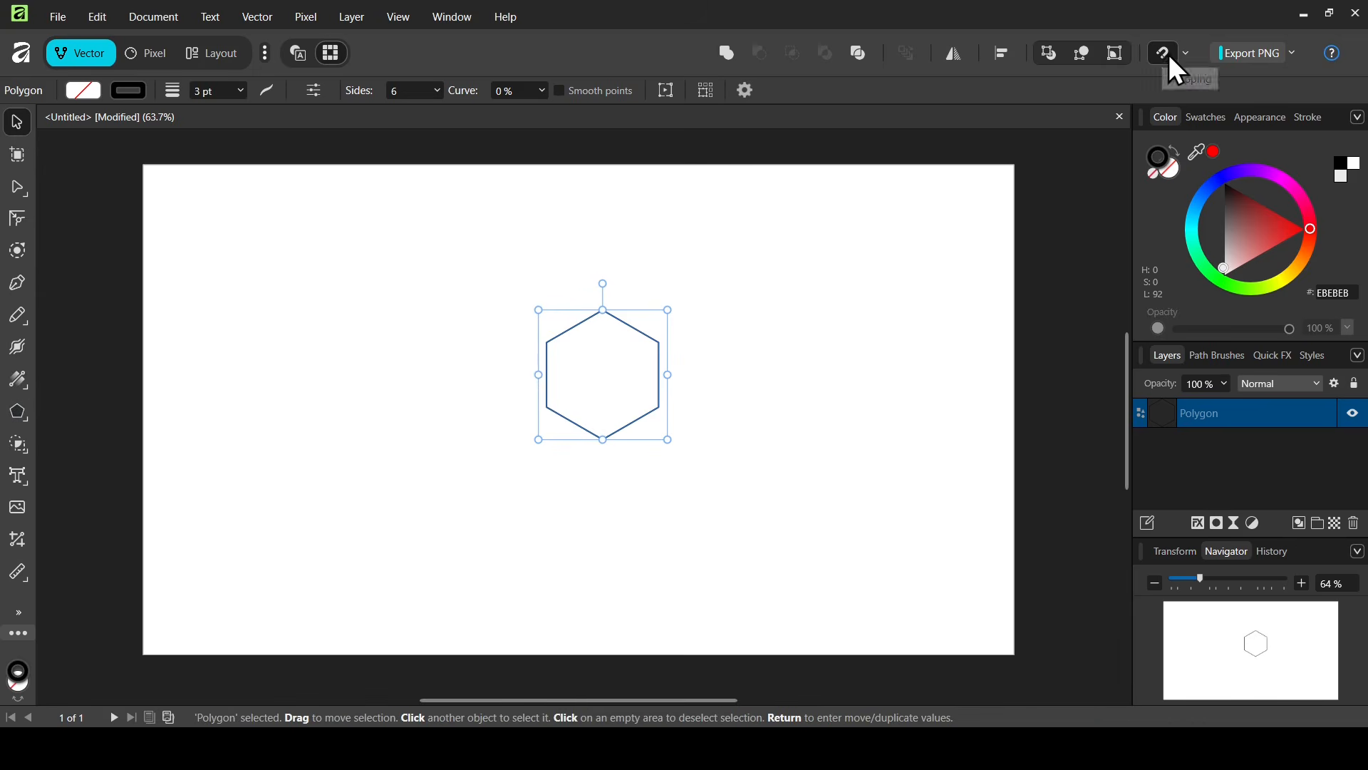
click(1186, 55)
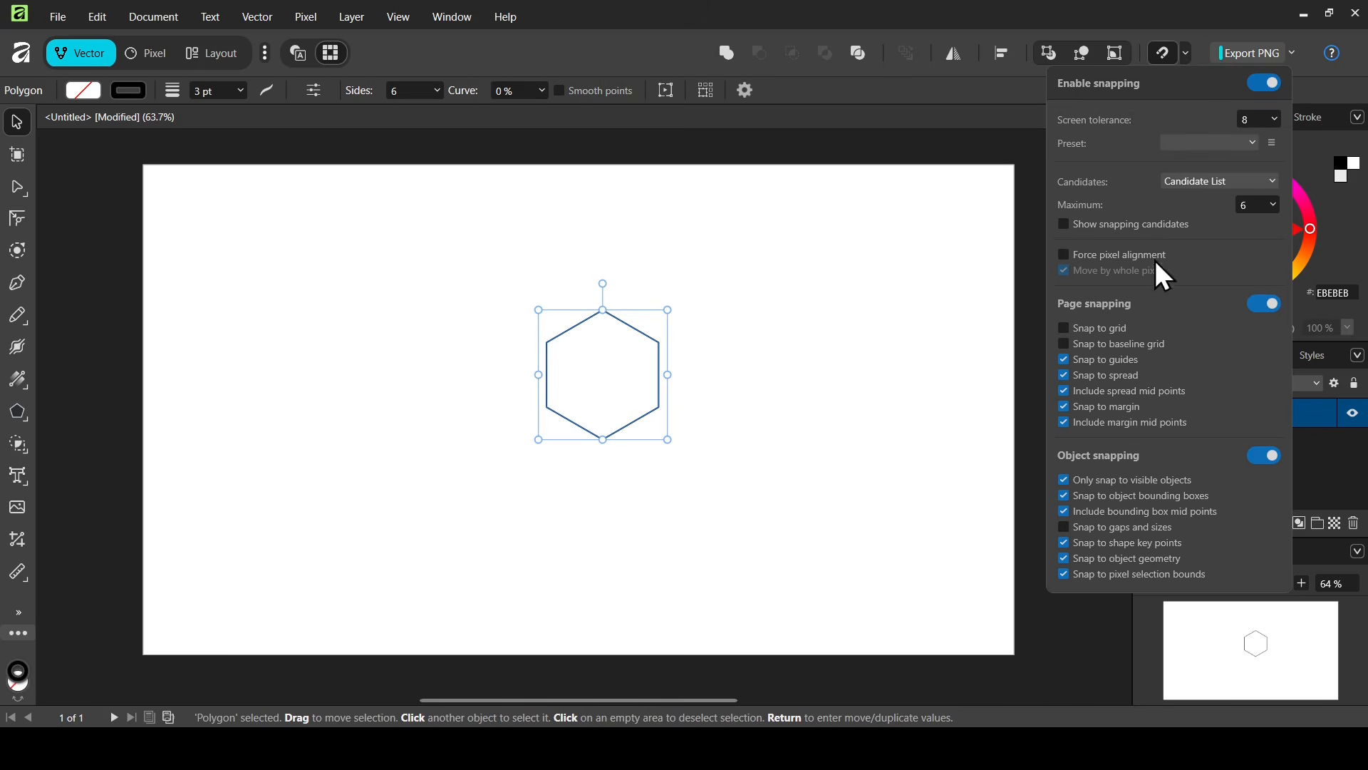
click(893, 4)
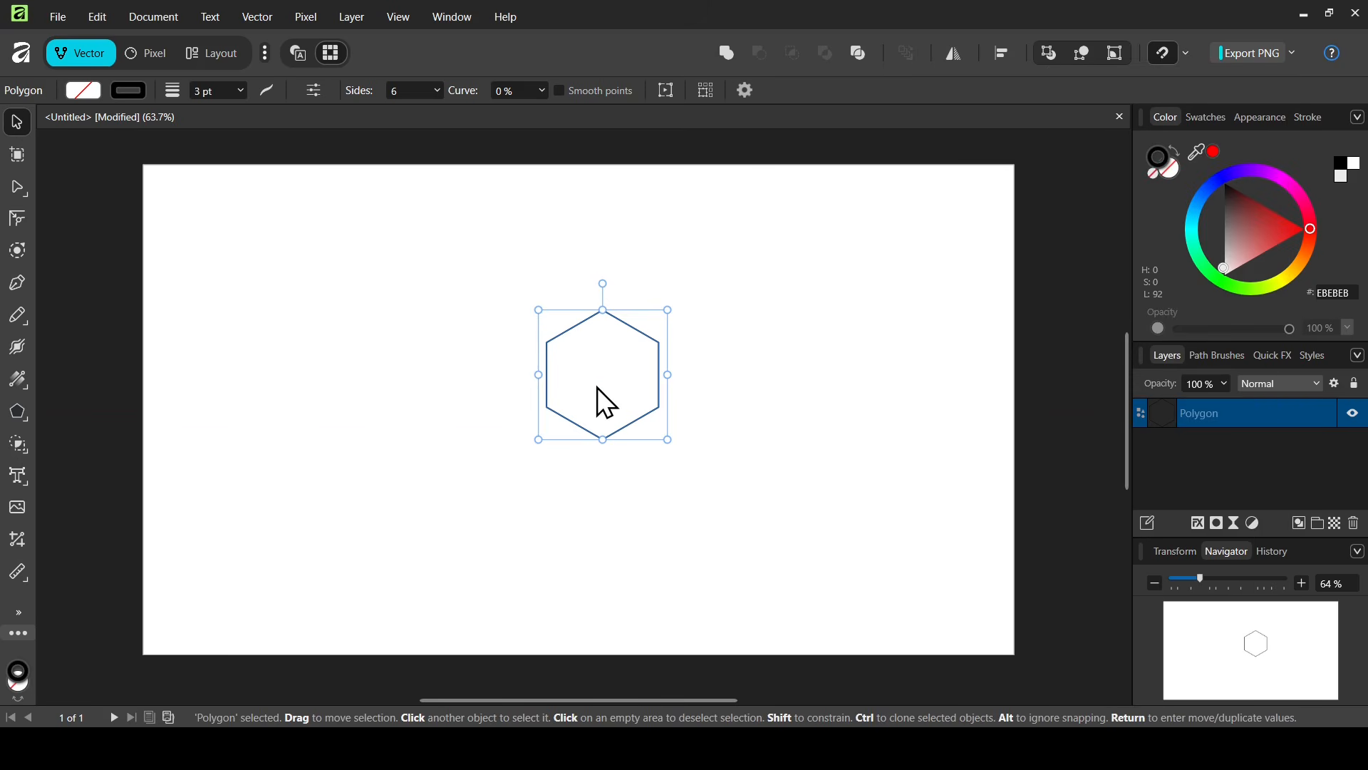
drag(596, 386, 570, 412)
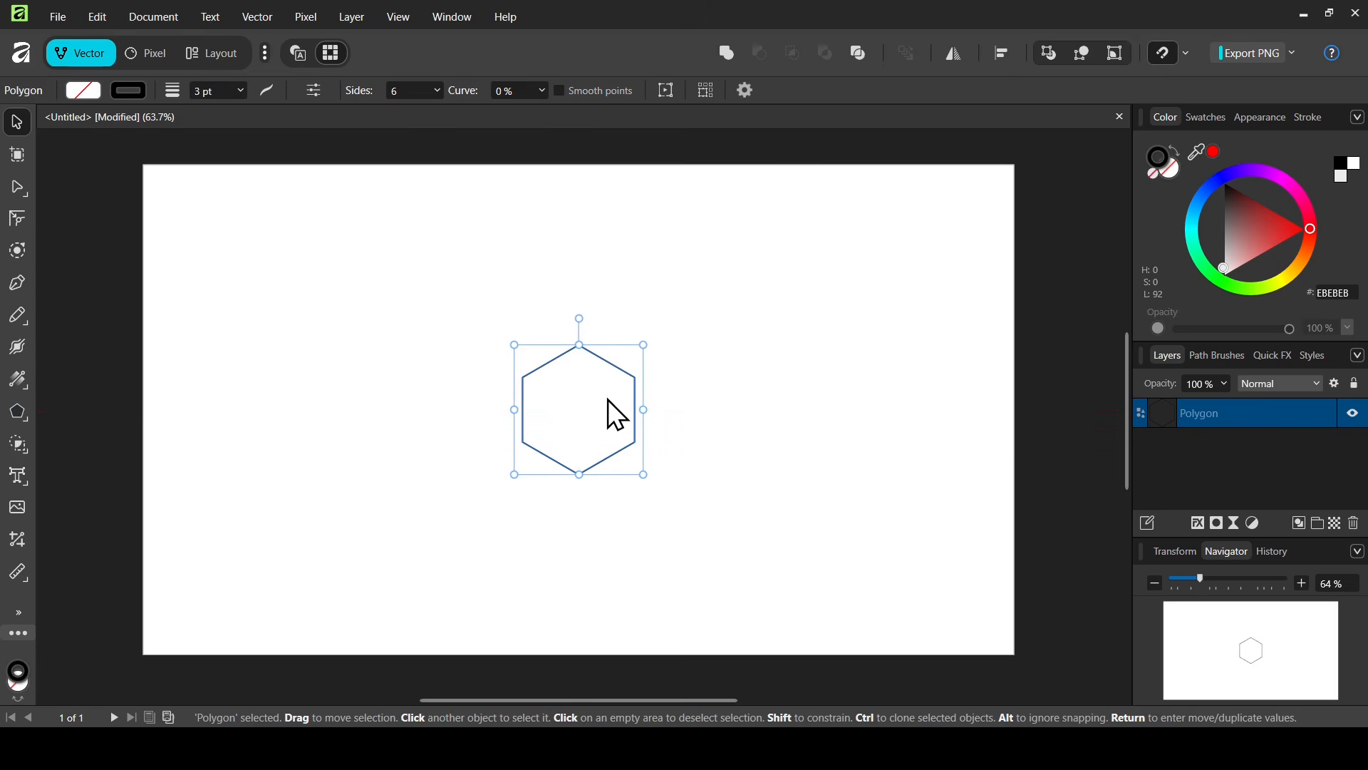
Duplicate the hexagon, place the copy to its right at the same height and rotate the copy 90° clockwise
key(ctrl+j)
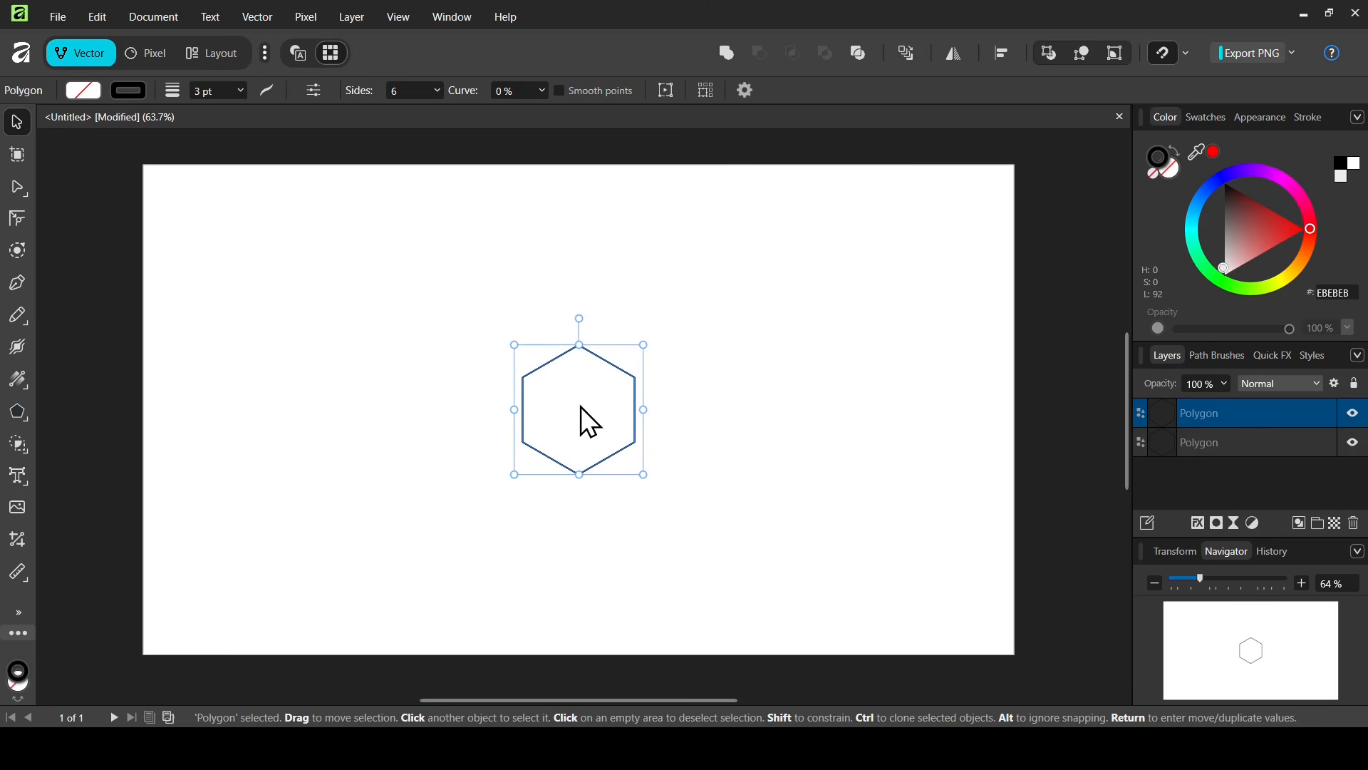
drag(580, 407, 764, 407)
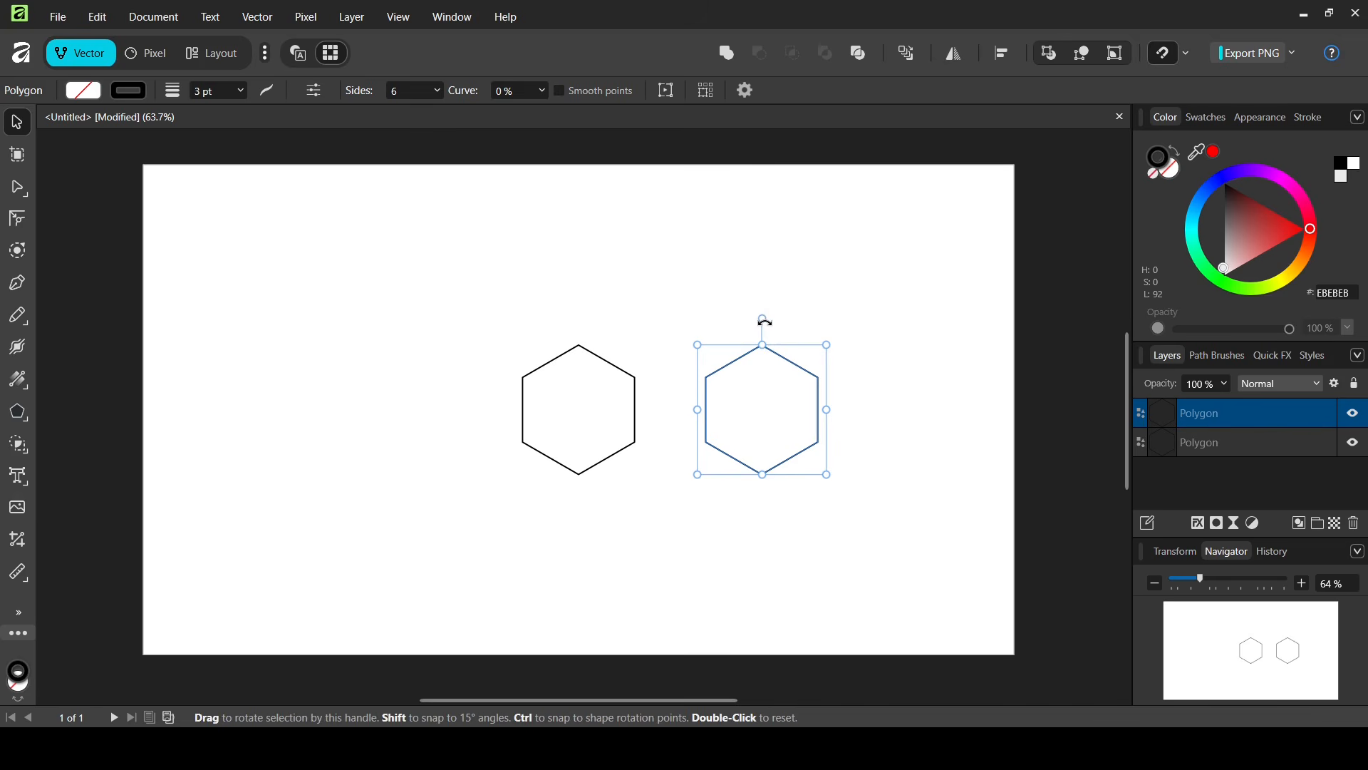
drag(765, 322, 839, 414)
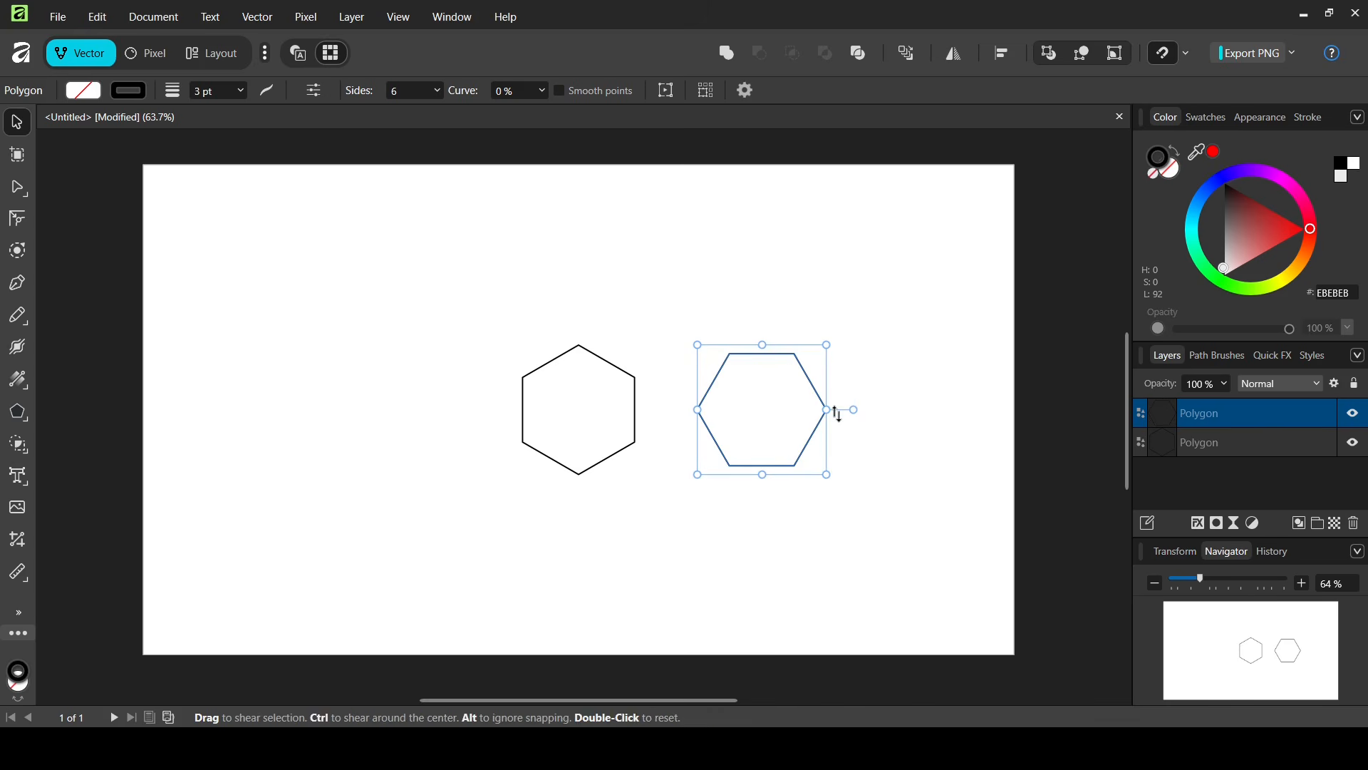
click(871, 361)
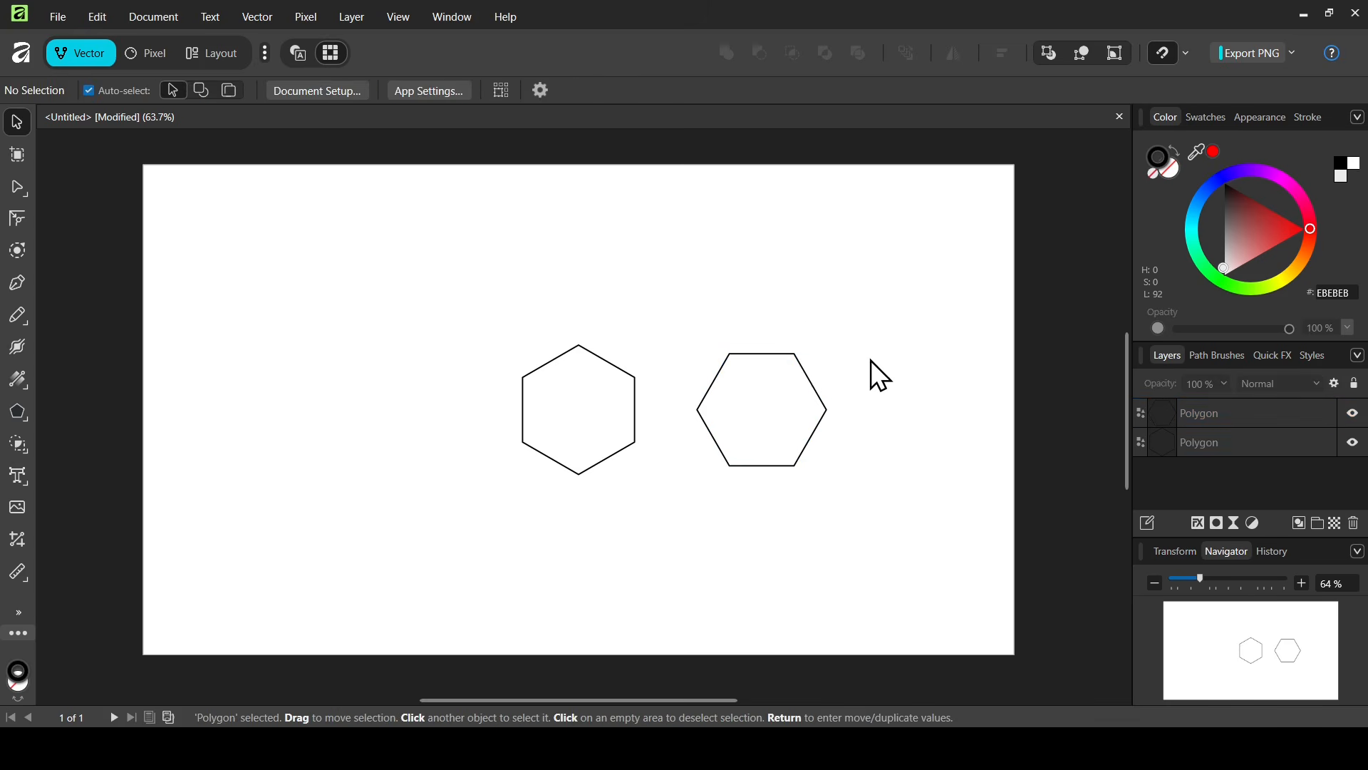
Duplicate the rotated hexagon and shift the copy right by half its width so the two overlap corner to corner
click(789, 356)
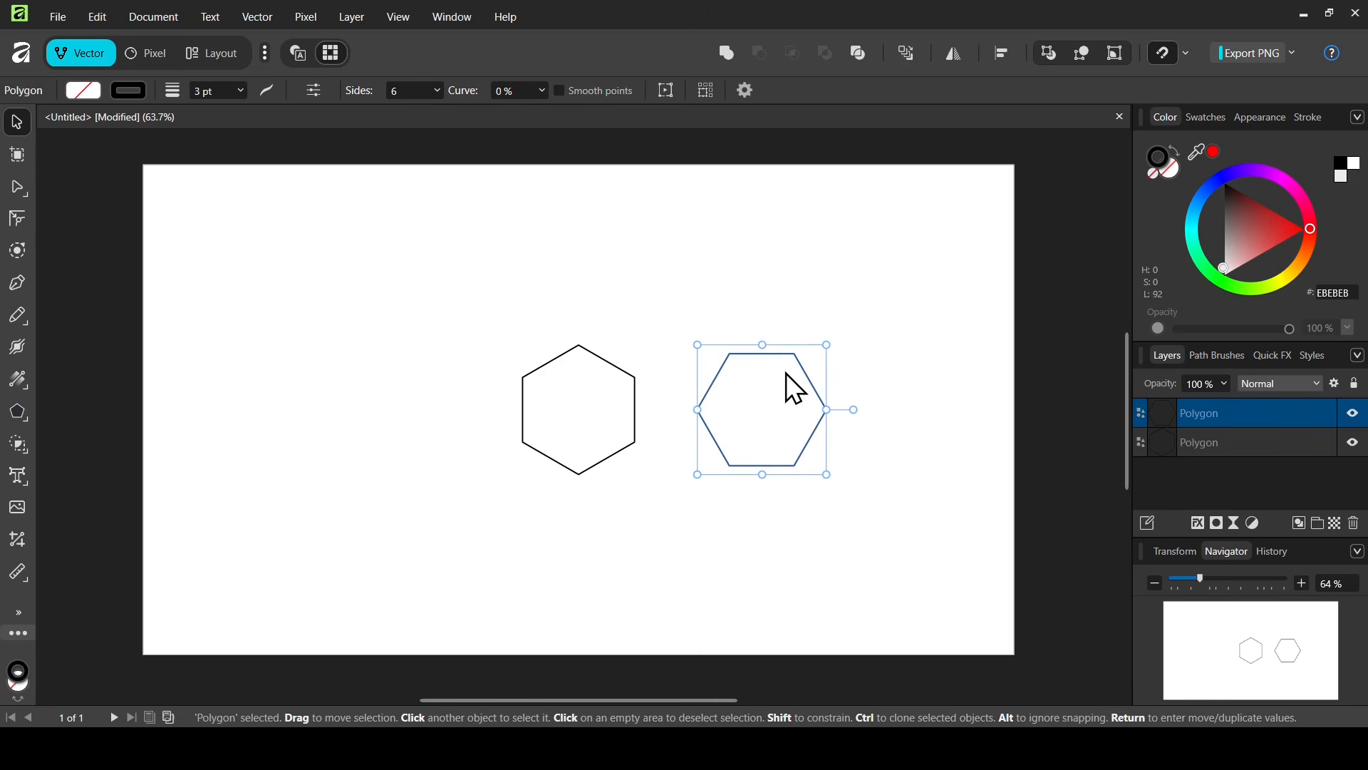
key(ctrl+j)
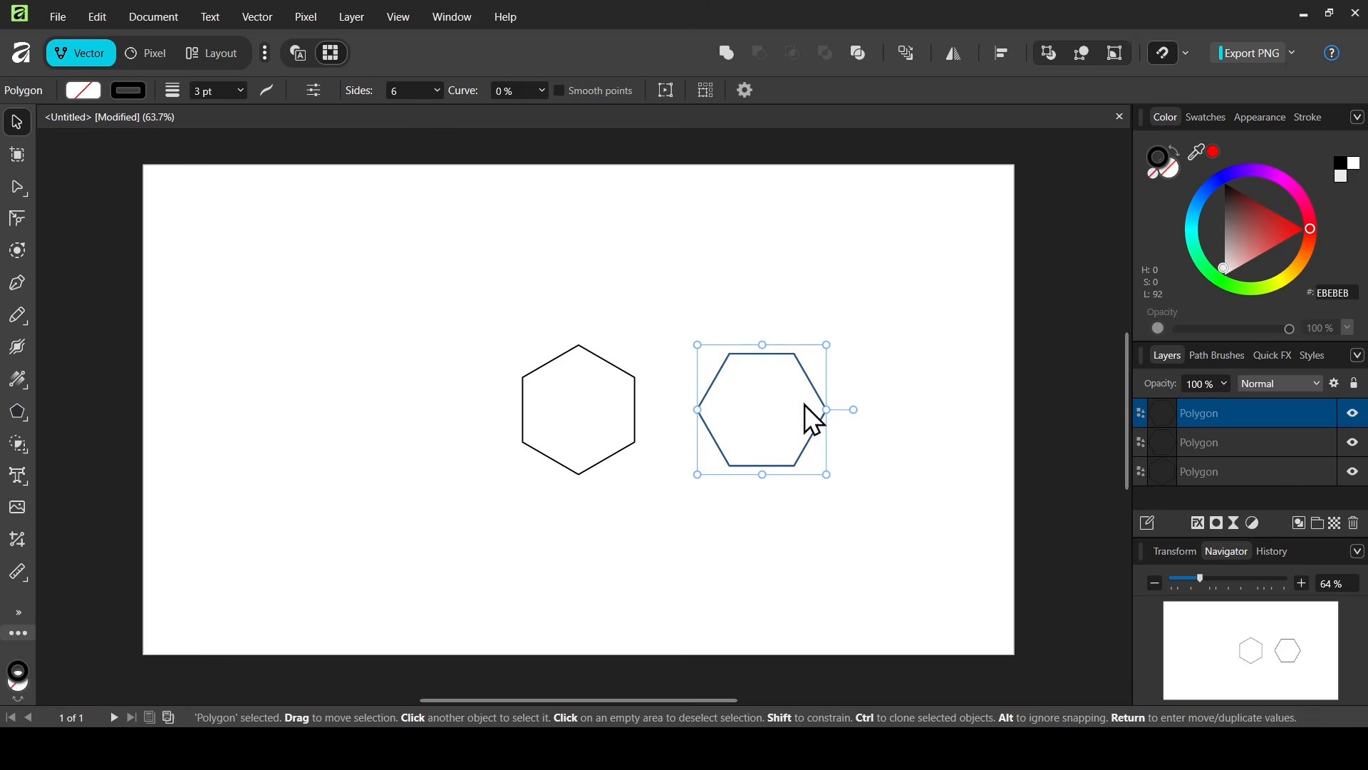
drag(780, 412, 845, 417)
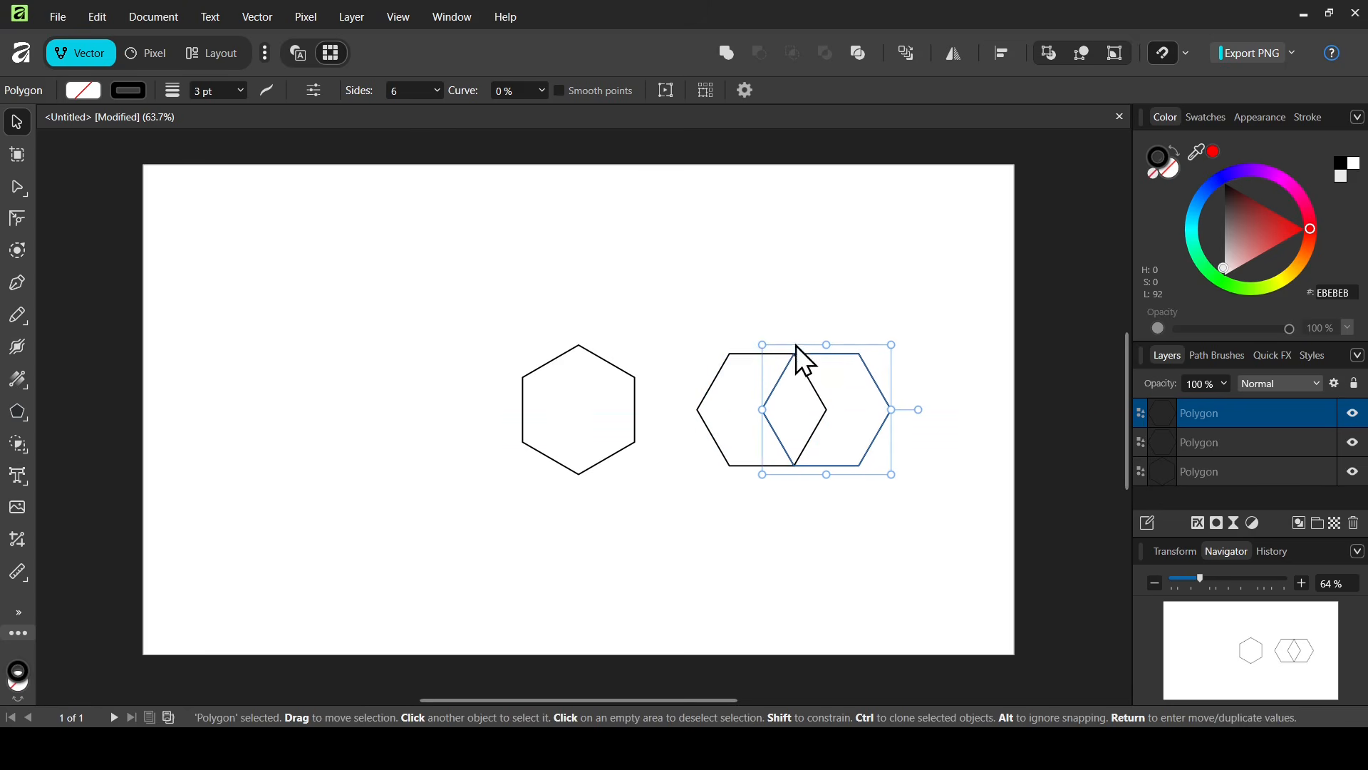
click(800, 526)
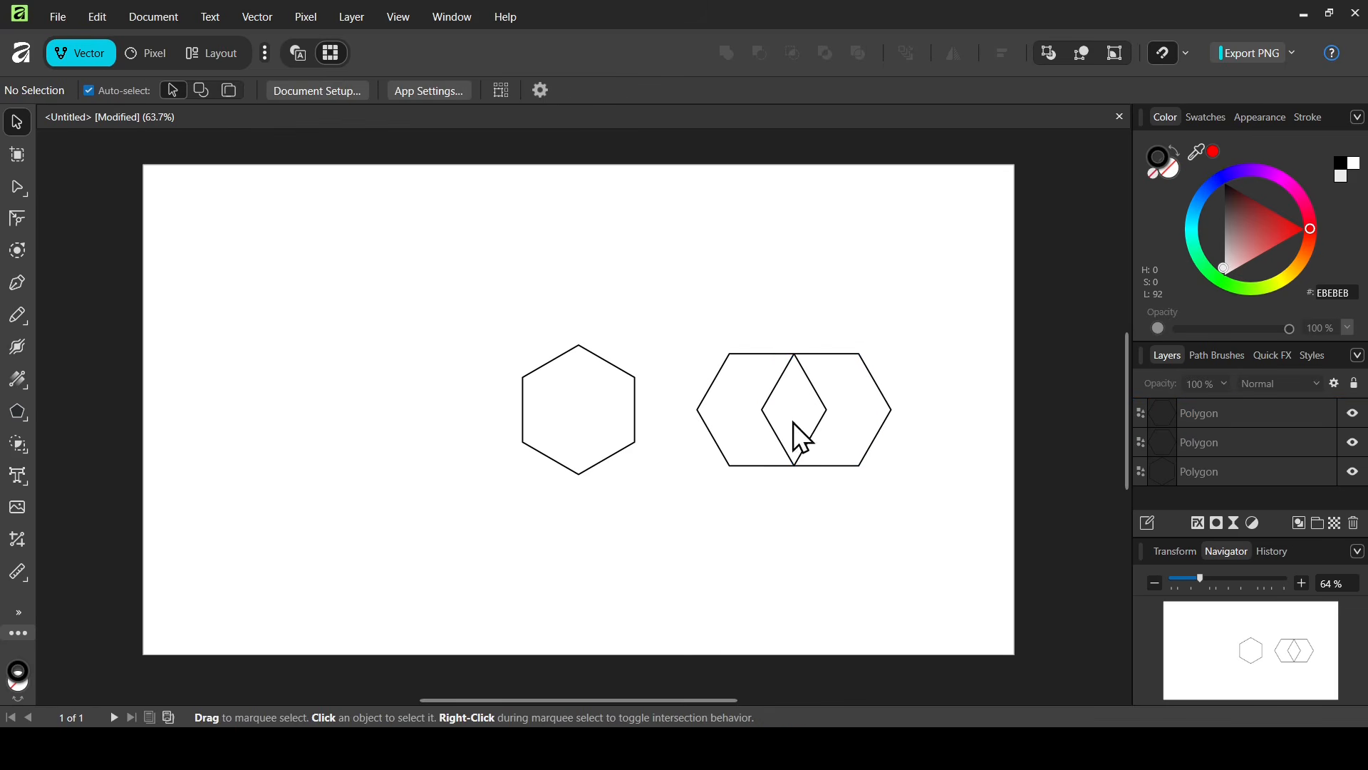
Group the two overlapping hexagons and place the group centered on the top vertex of the central hexagon
drag(739, 298, 859, 517)
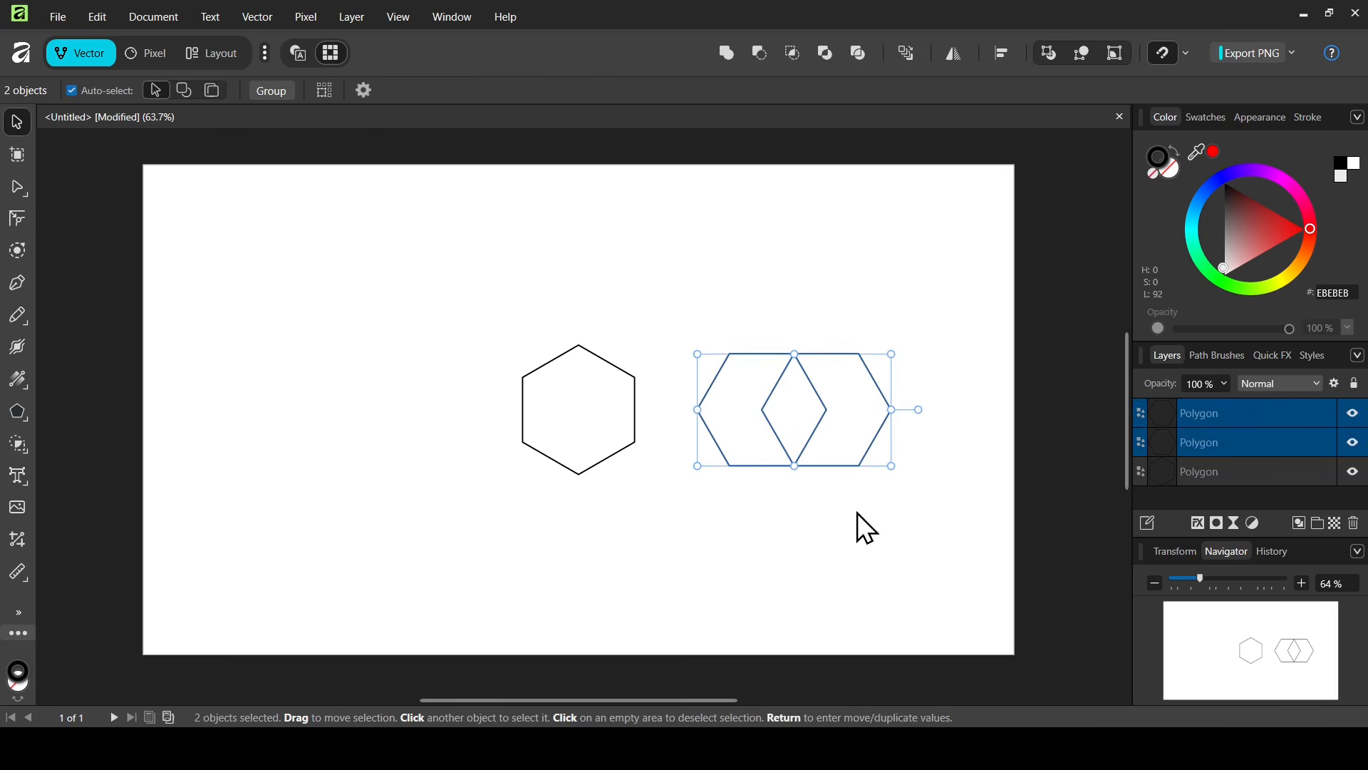
click(272, 91)
drag(800, 407, 584, 273)
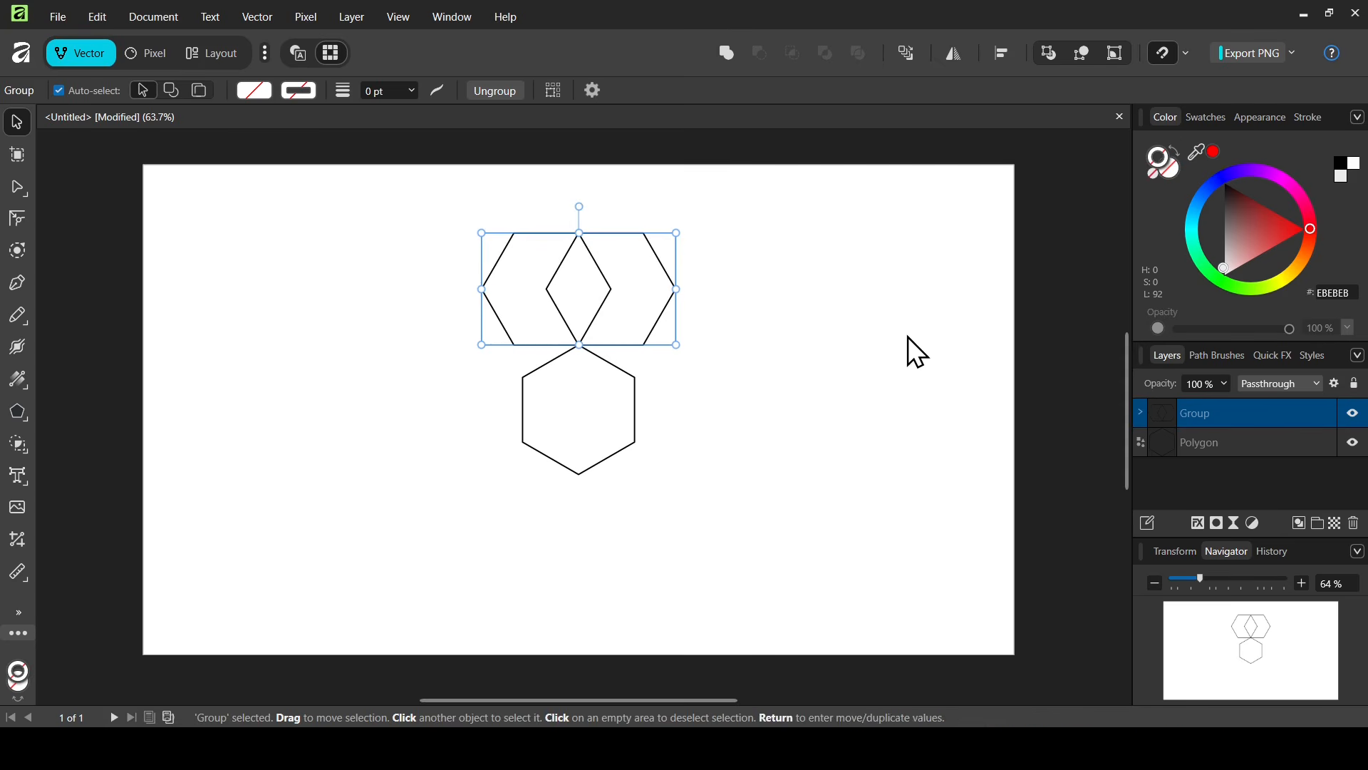
Enable the transform origin for the group and move it to the center of the central hexagon
click(908, 336)
click(600, 271)
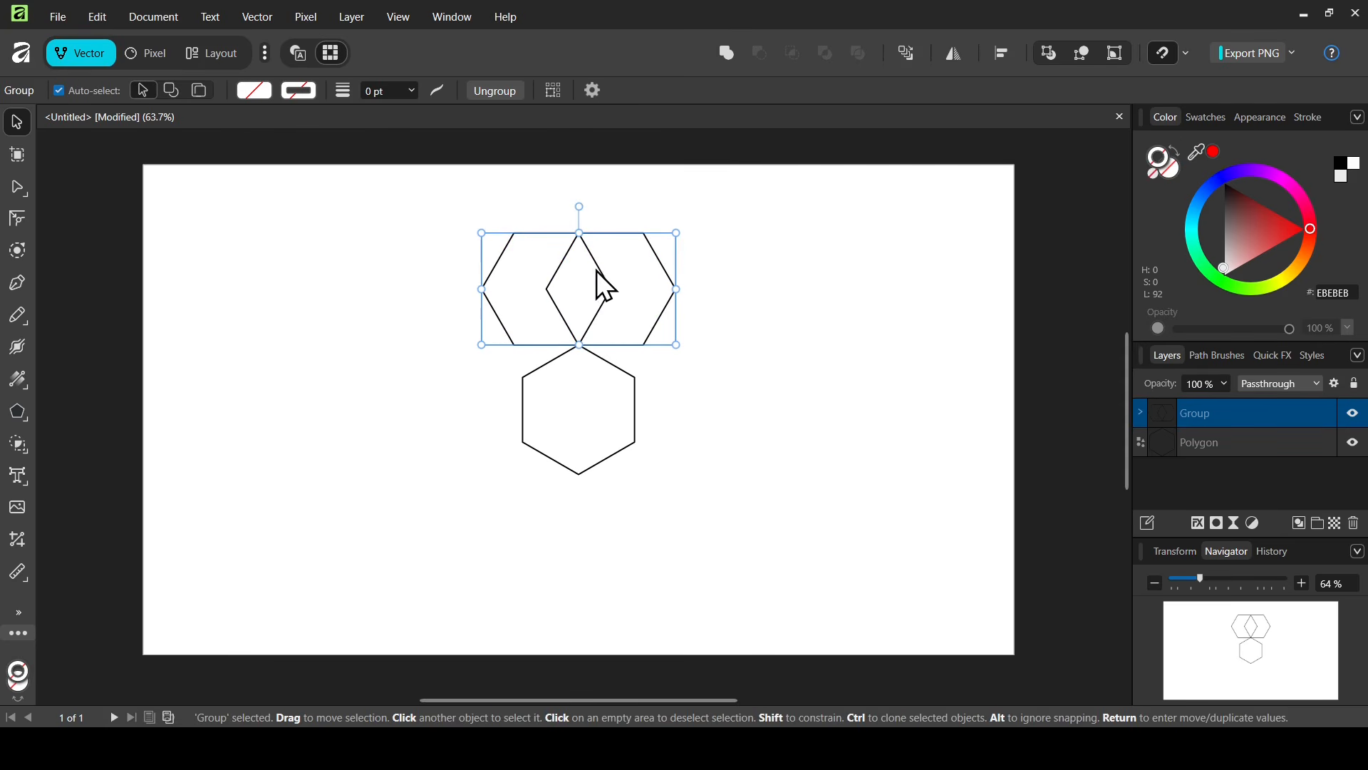
click(590, 92)
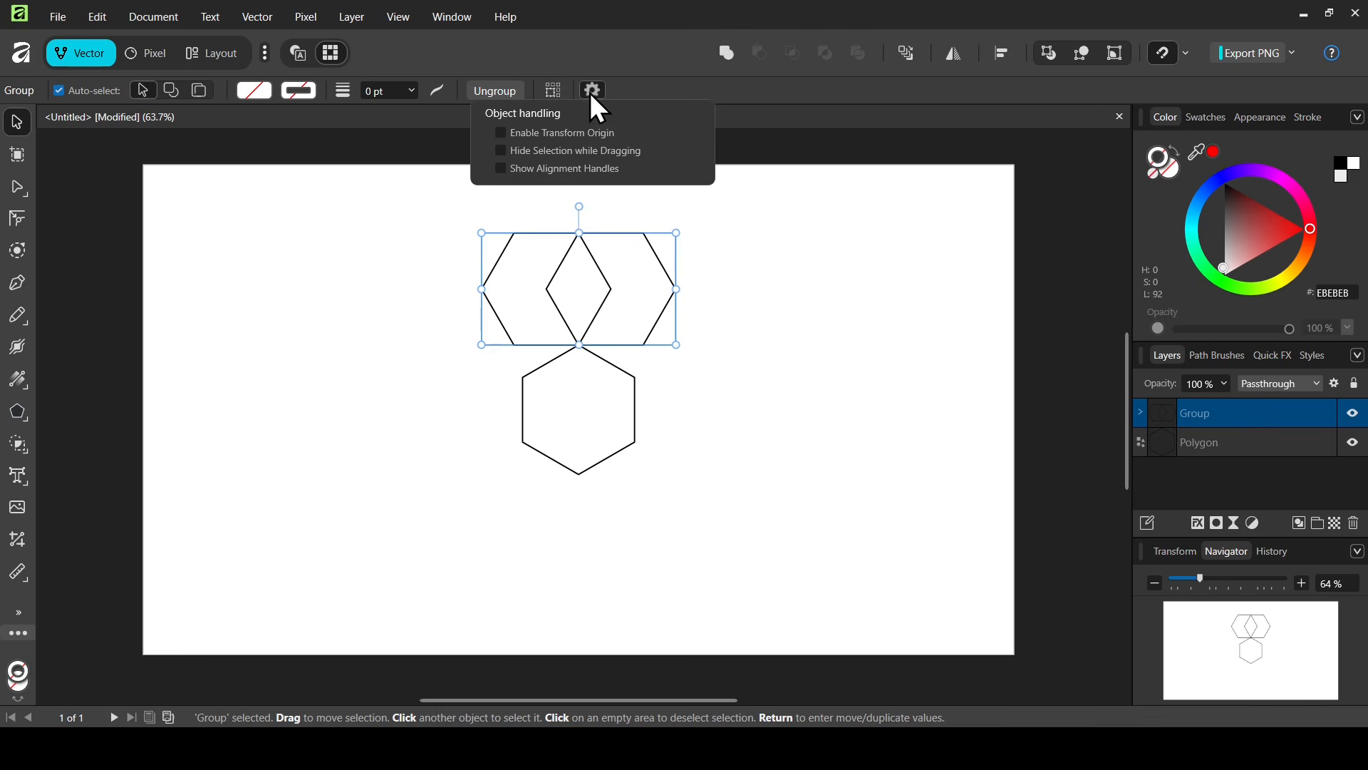
click(576, 135)
drag(580, 290, 580, 410)
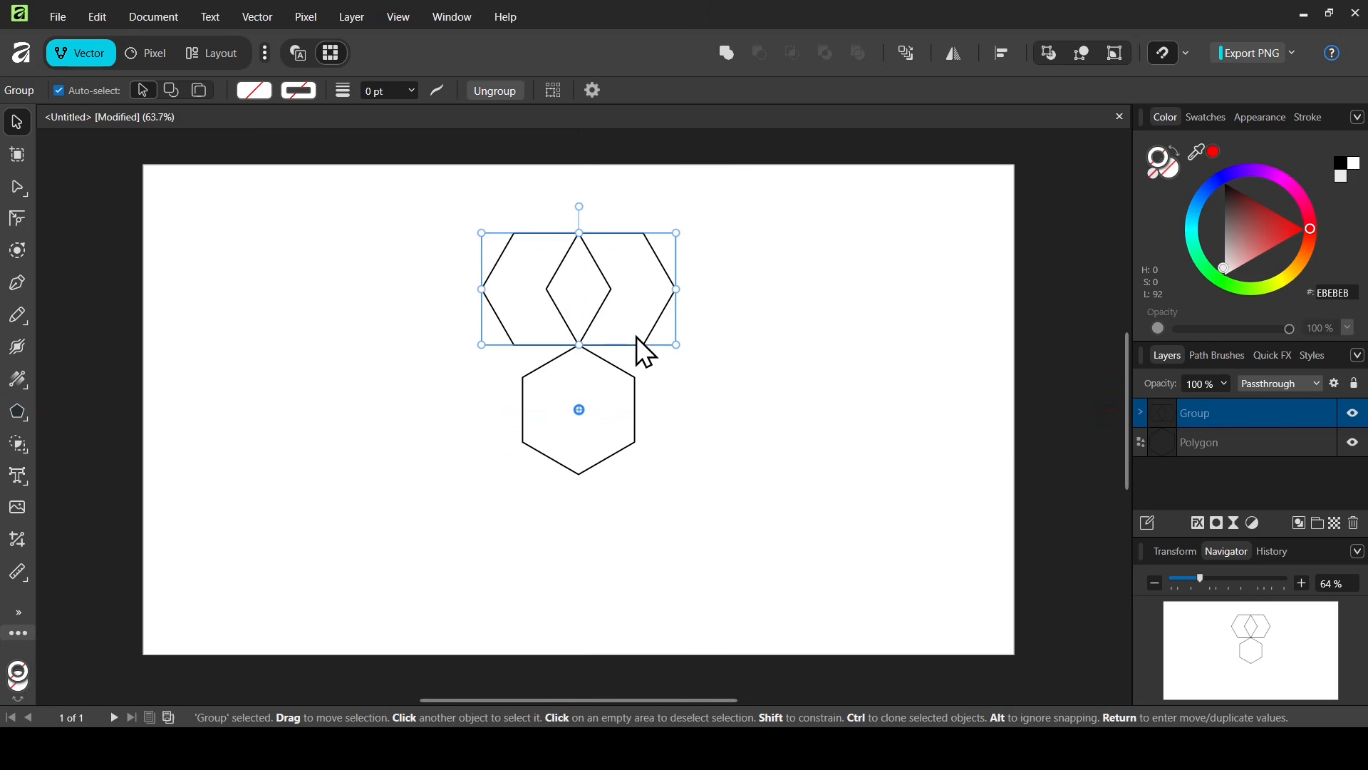
Use Move / Duplicate to make 5 copies of the group, each rotated 60° around the central hexagon
key(Return)
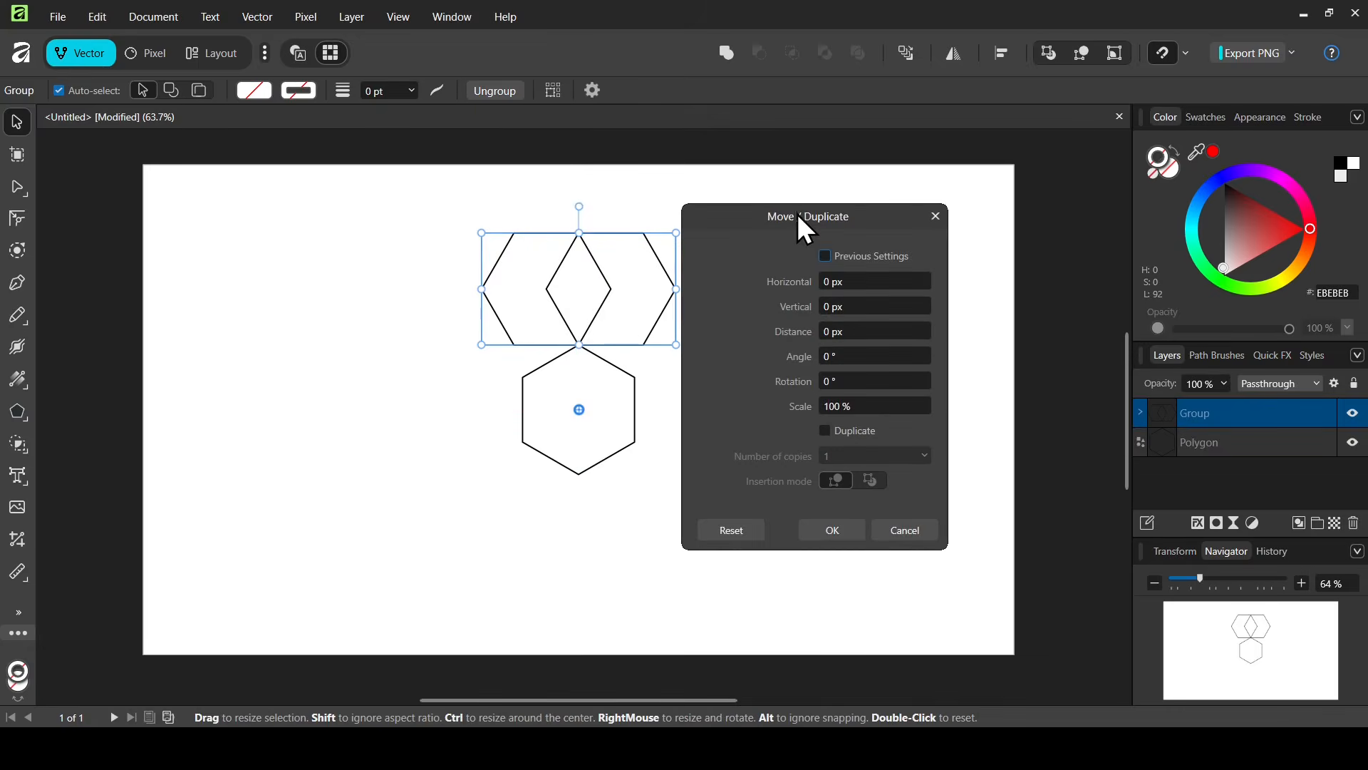
drag(803, 218, 849, 209)
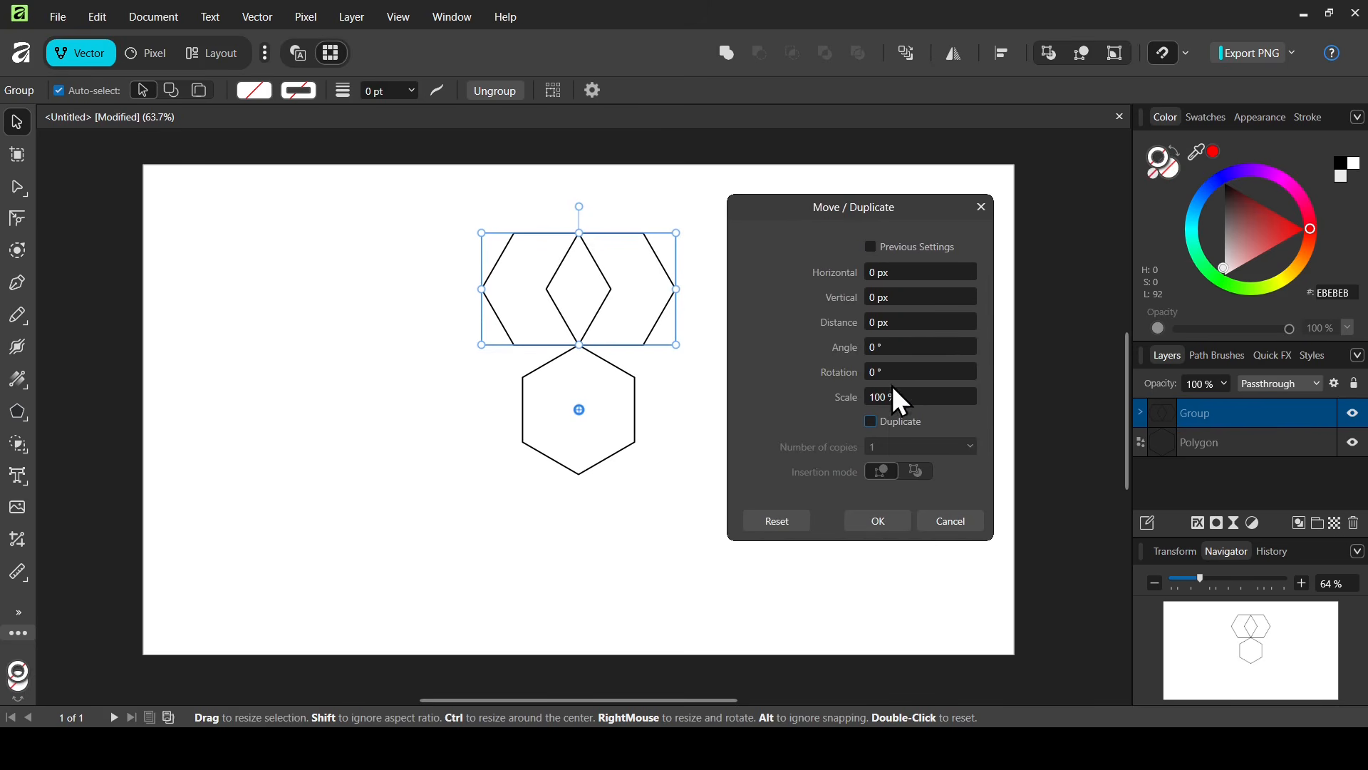
click(892, 422)
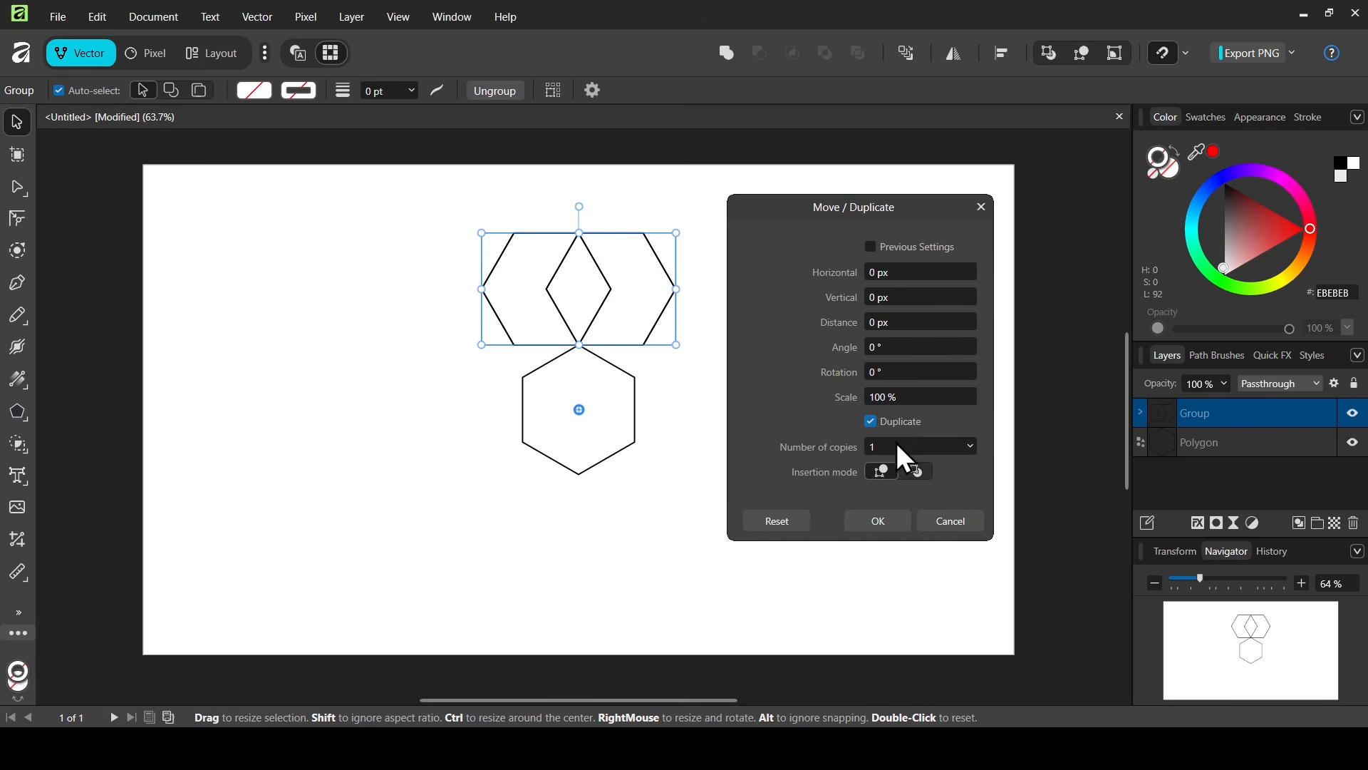
click(912, 449)
text(5)
key(Return)
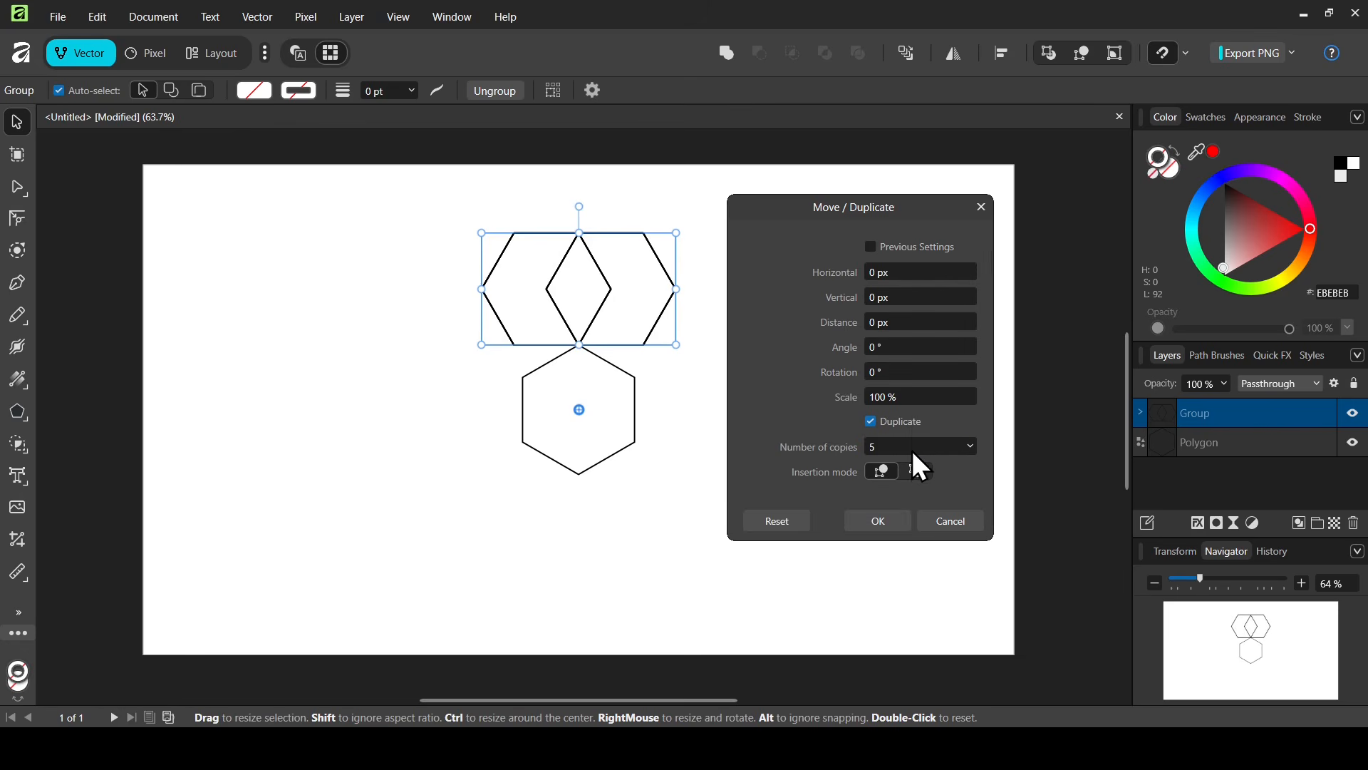
click(898, 372)
text(60)
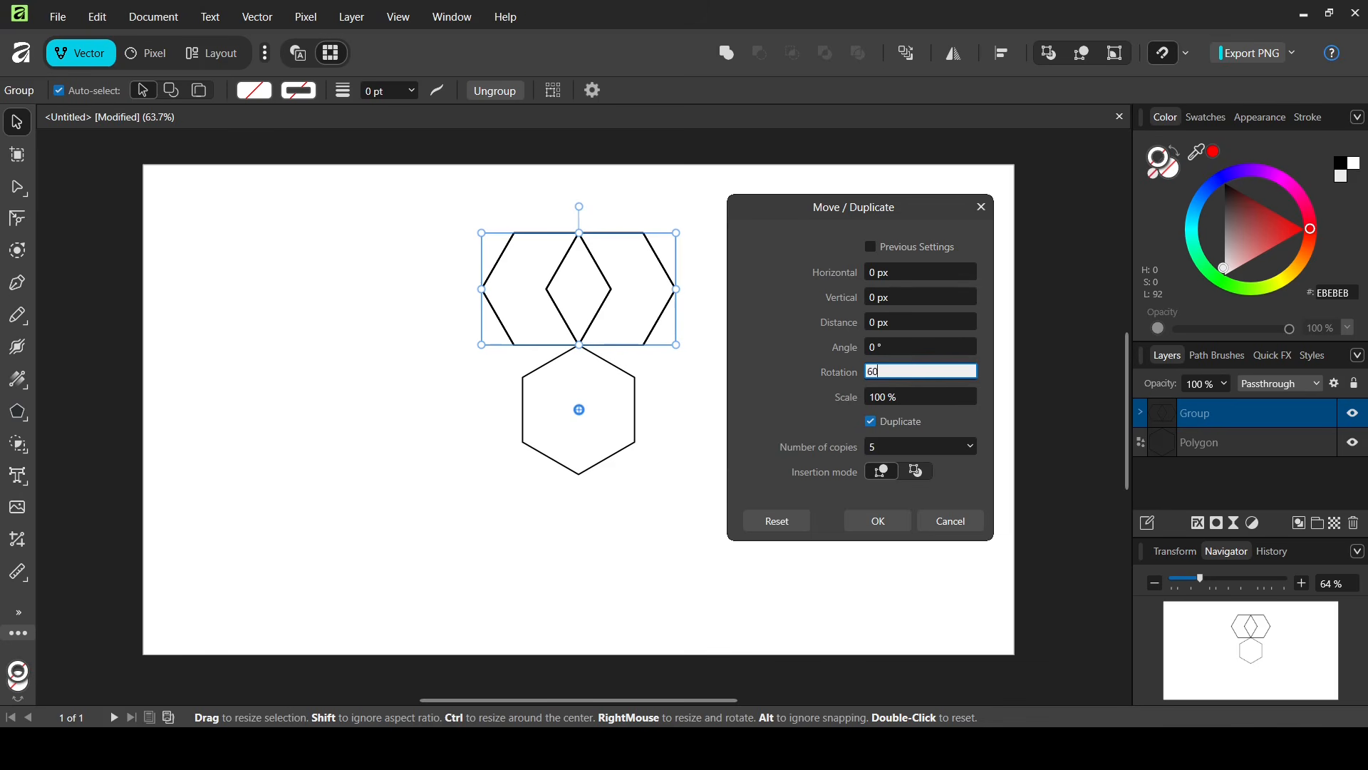
key(Return)
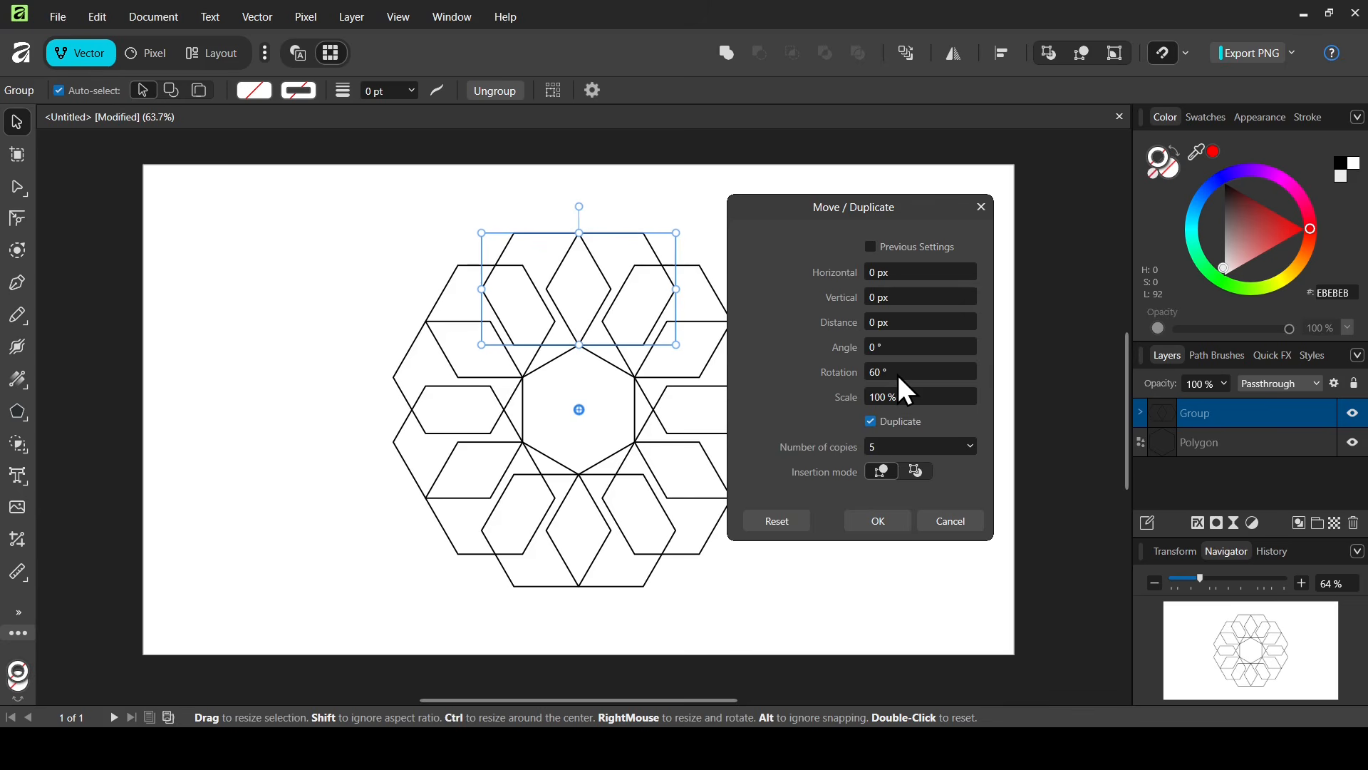
click(879, 521)
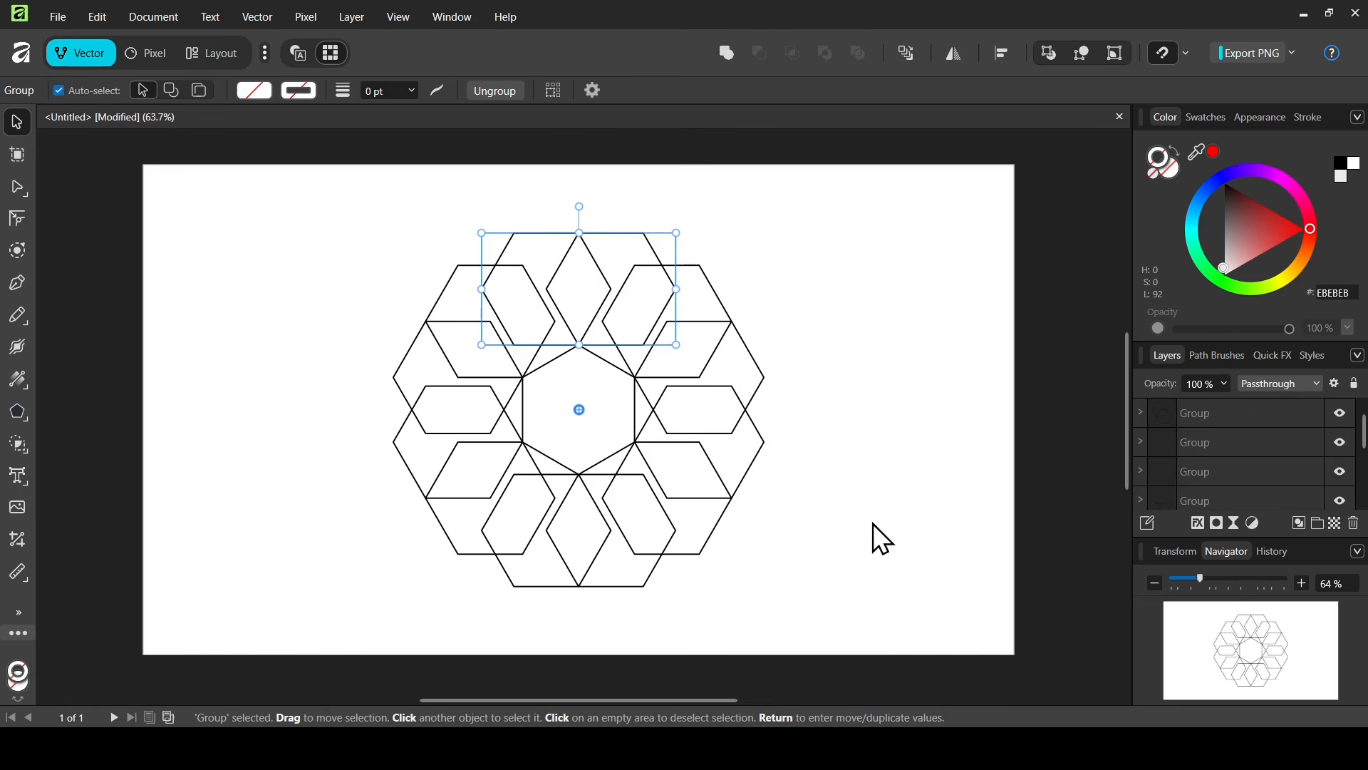
click(846, 409)
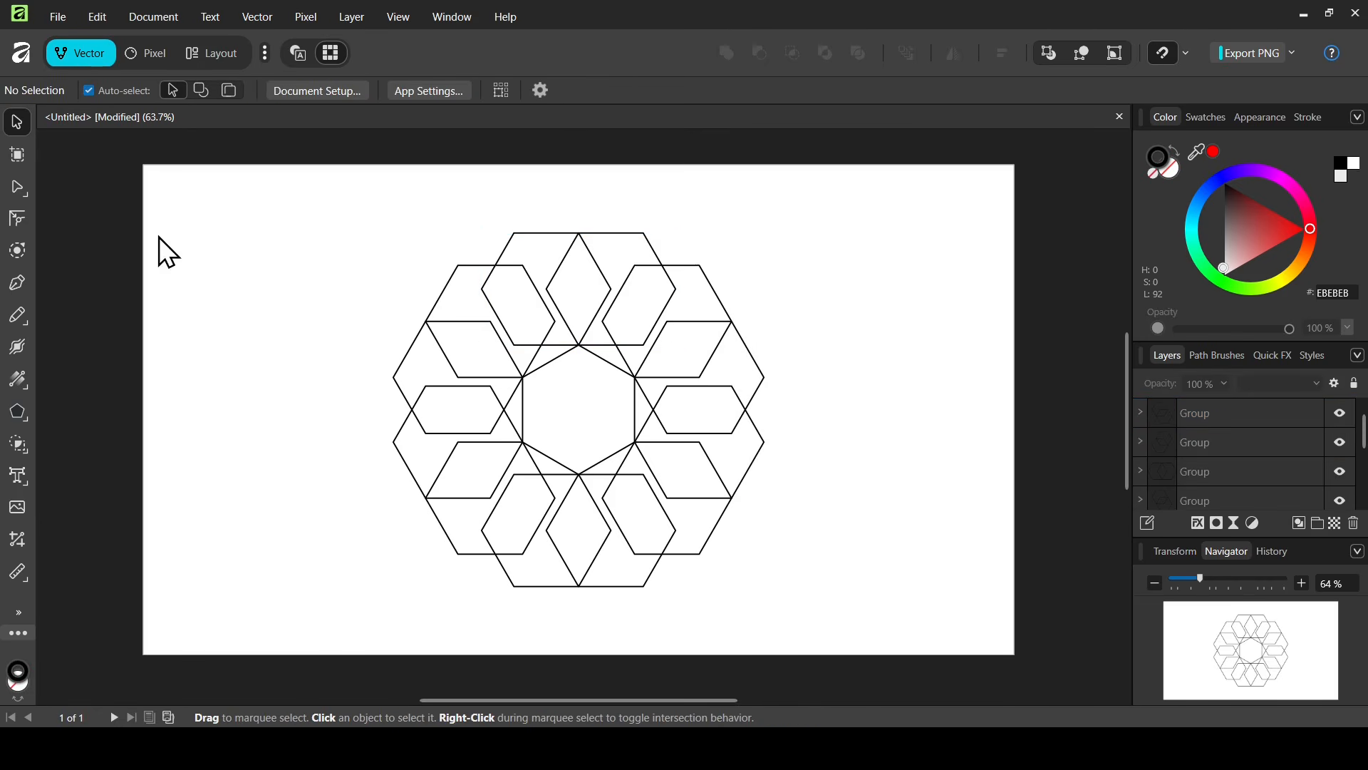
Draw a straight line with the Pen tool joining the two neighbouring outer corners at the pattern's upper left
click(19, 285)
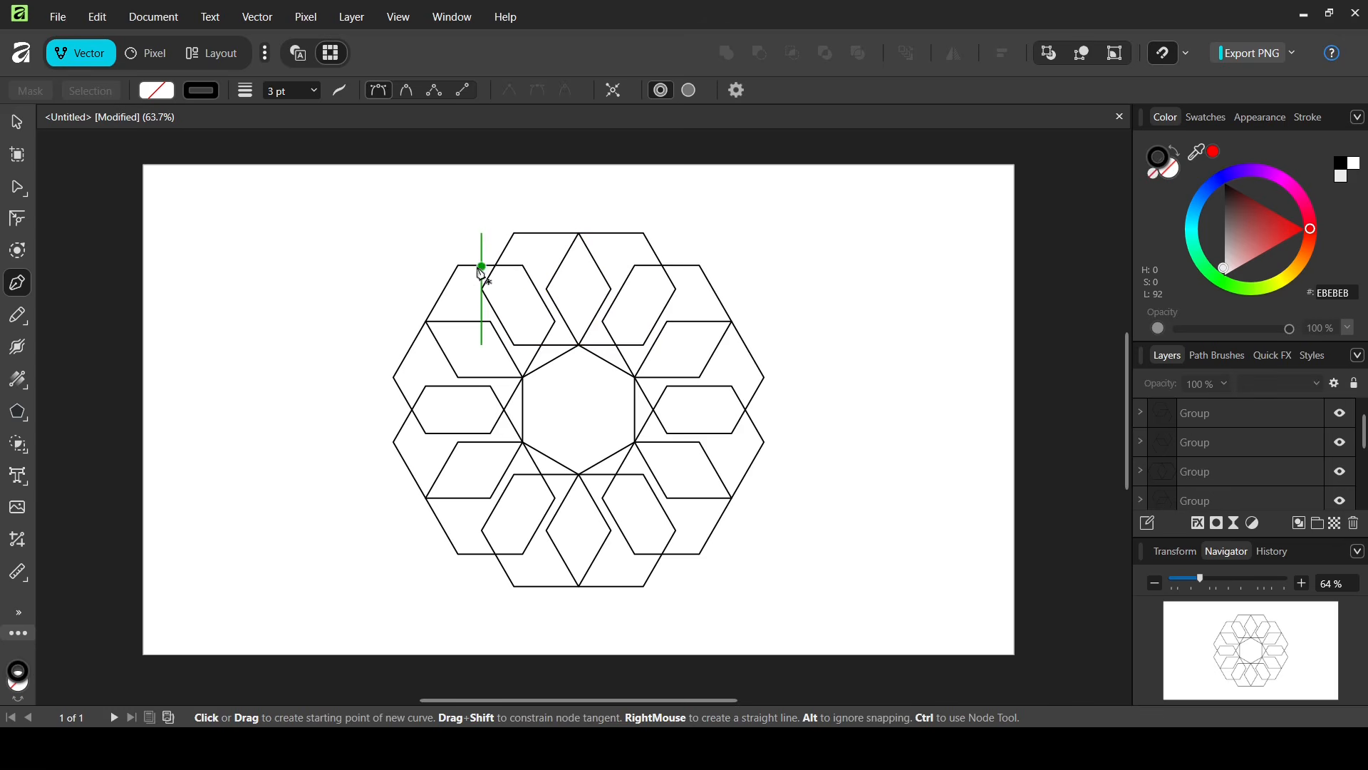
click(515, 233)
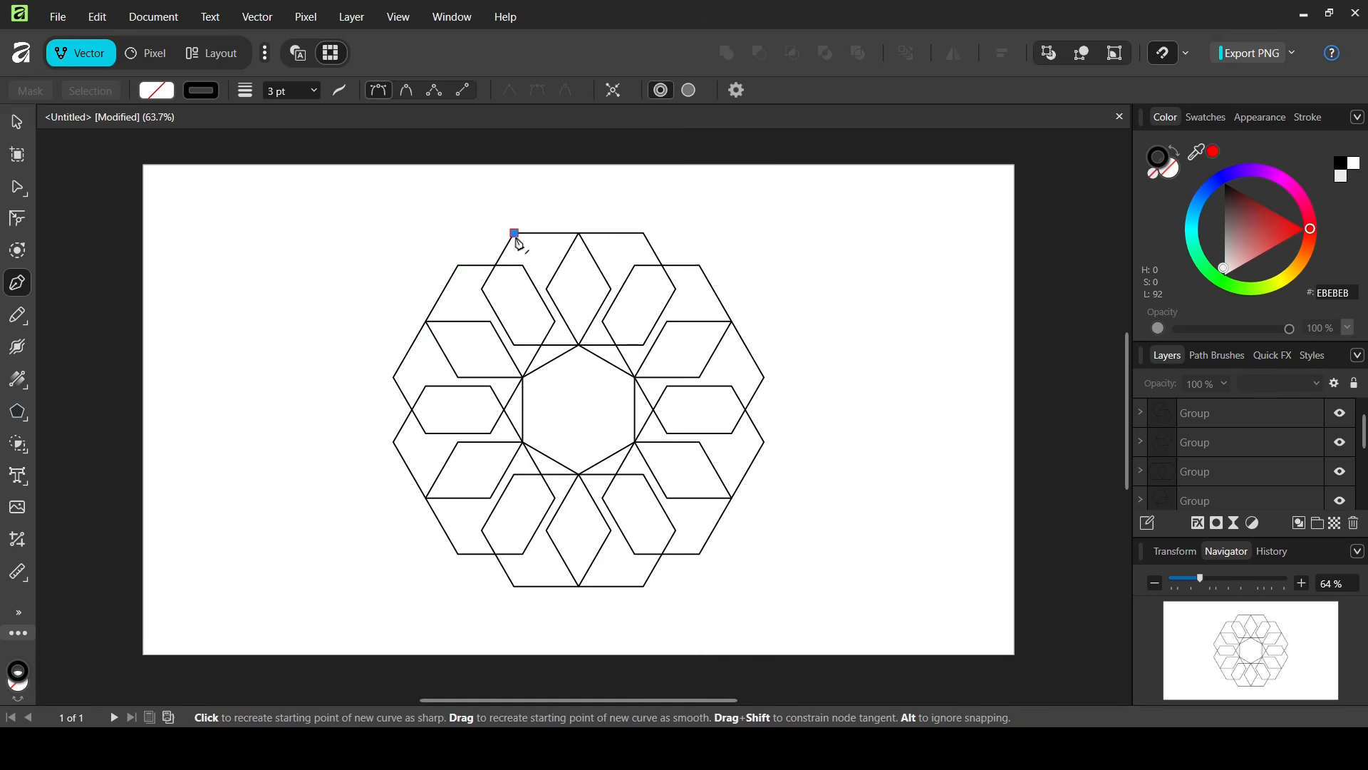
click(458, 266)
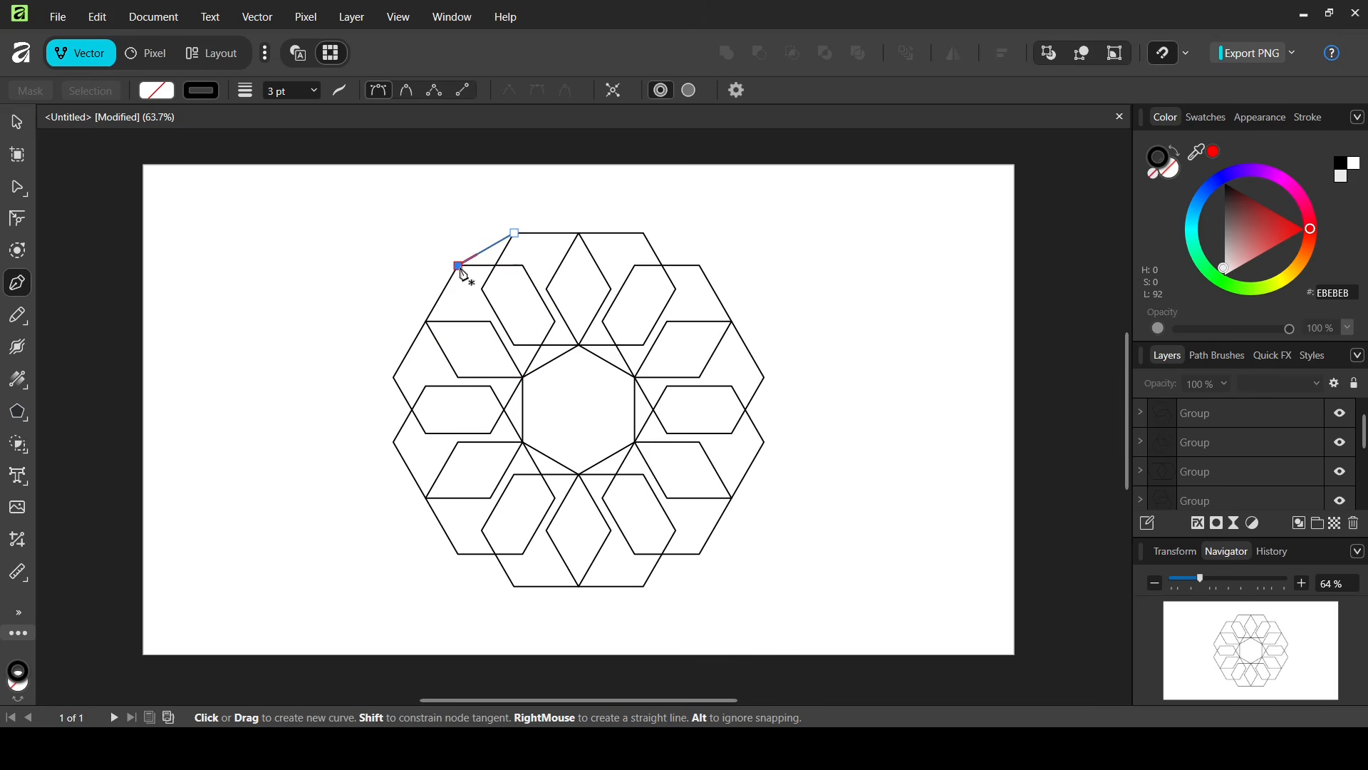
Move the line's transform origin to the central hexagon's center and use Move / Duplicate to make 5 copies rotated 60° each
click(17, 122)
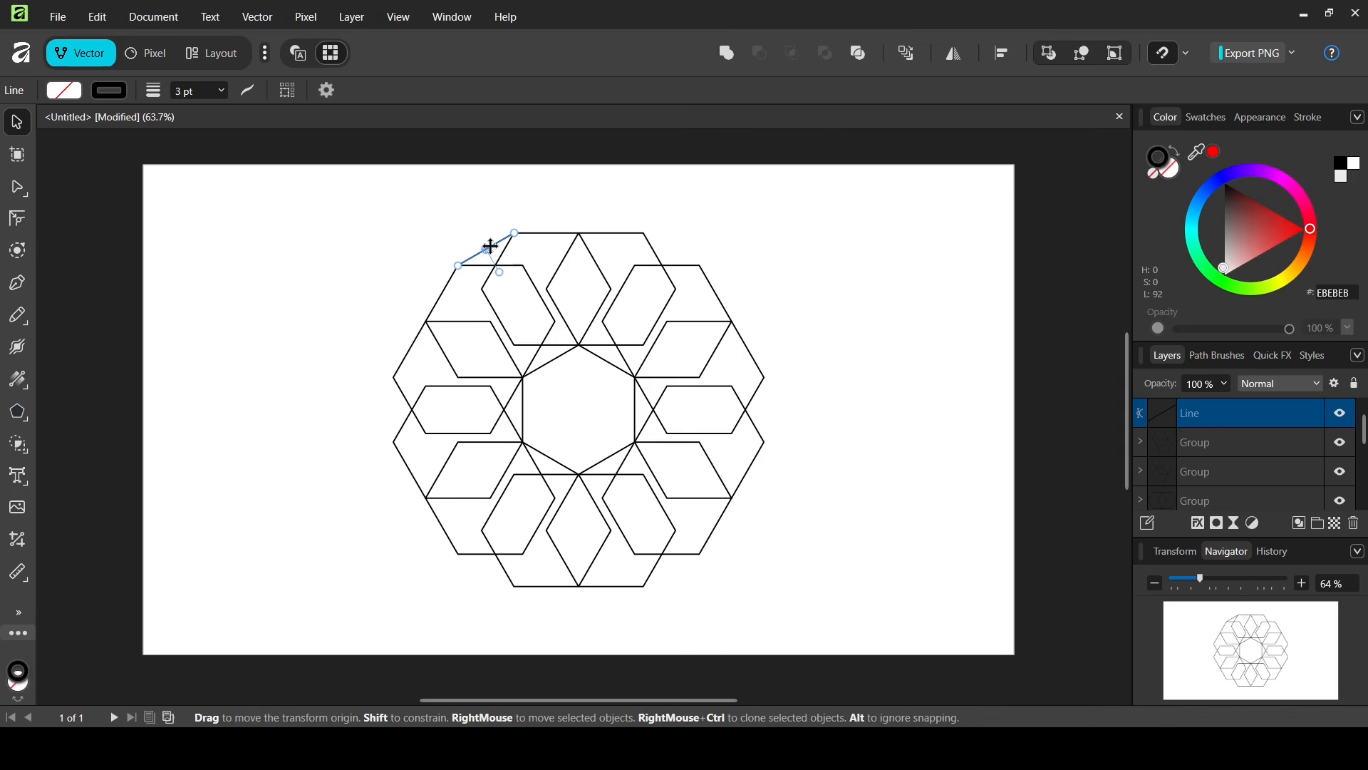
drag(489, 247, 583, 409)
key(Return)
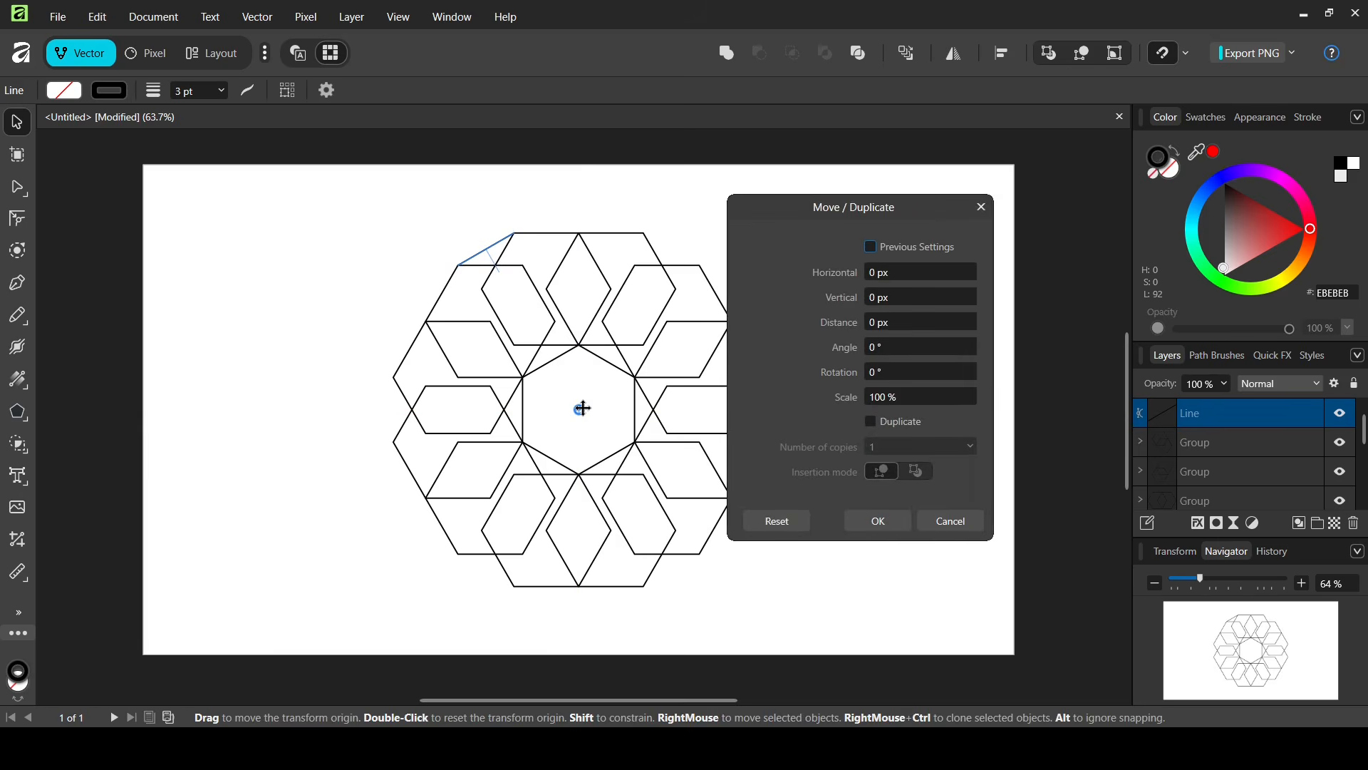
drag(887, 212, 938, 238)
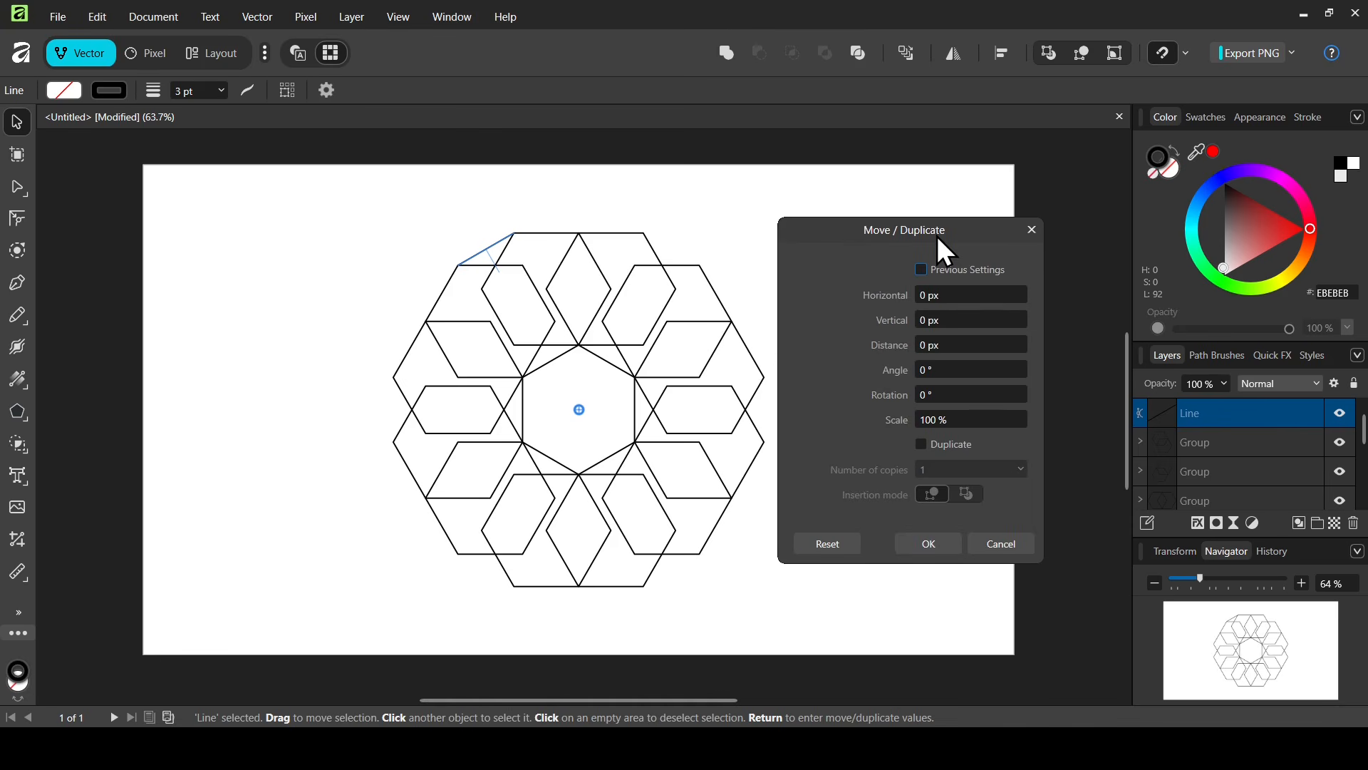
click(950, 443)
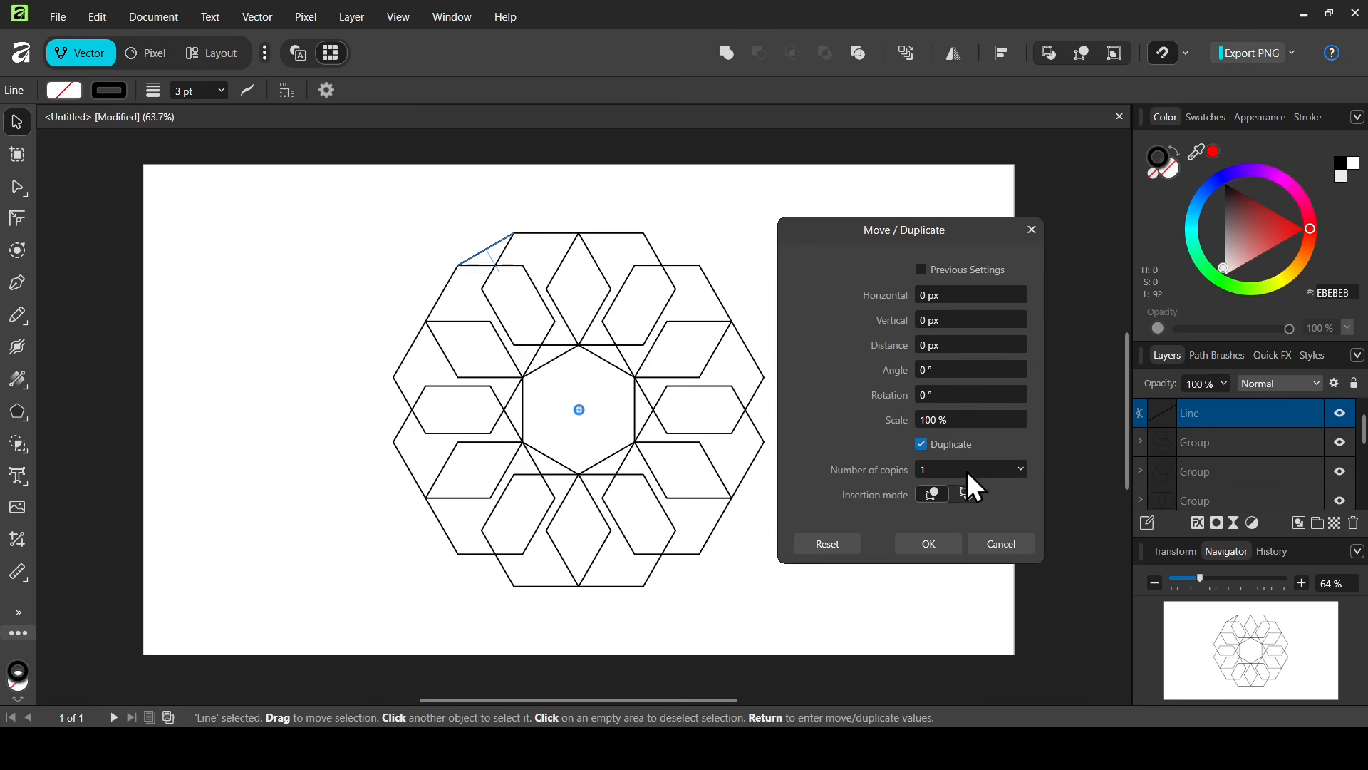
click(967, 469)
text(5)
key(Tab)
click(966, 396)
text(60)
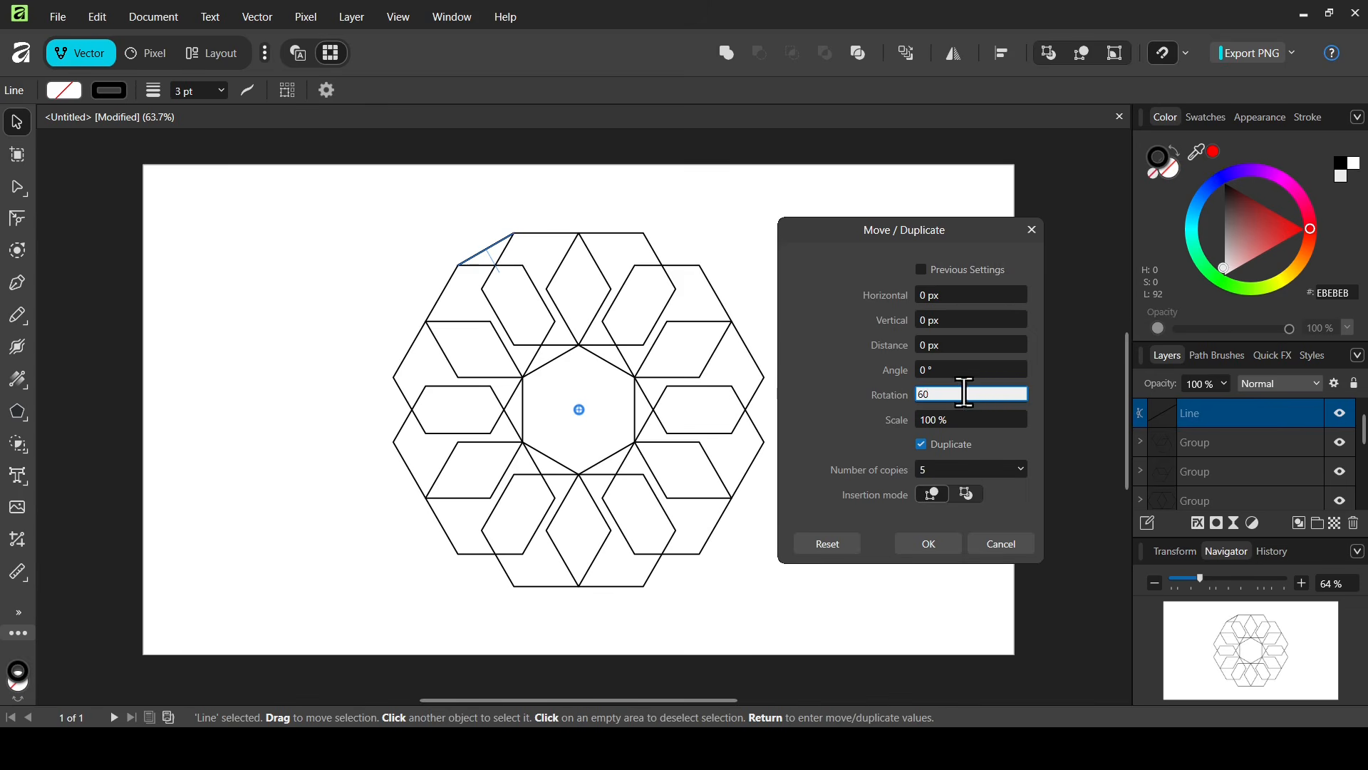
key(Tab)
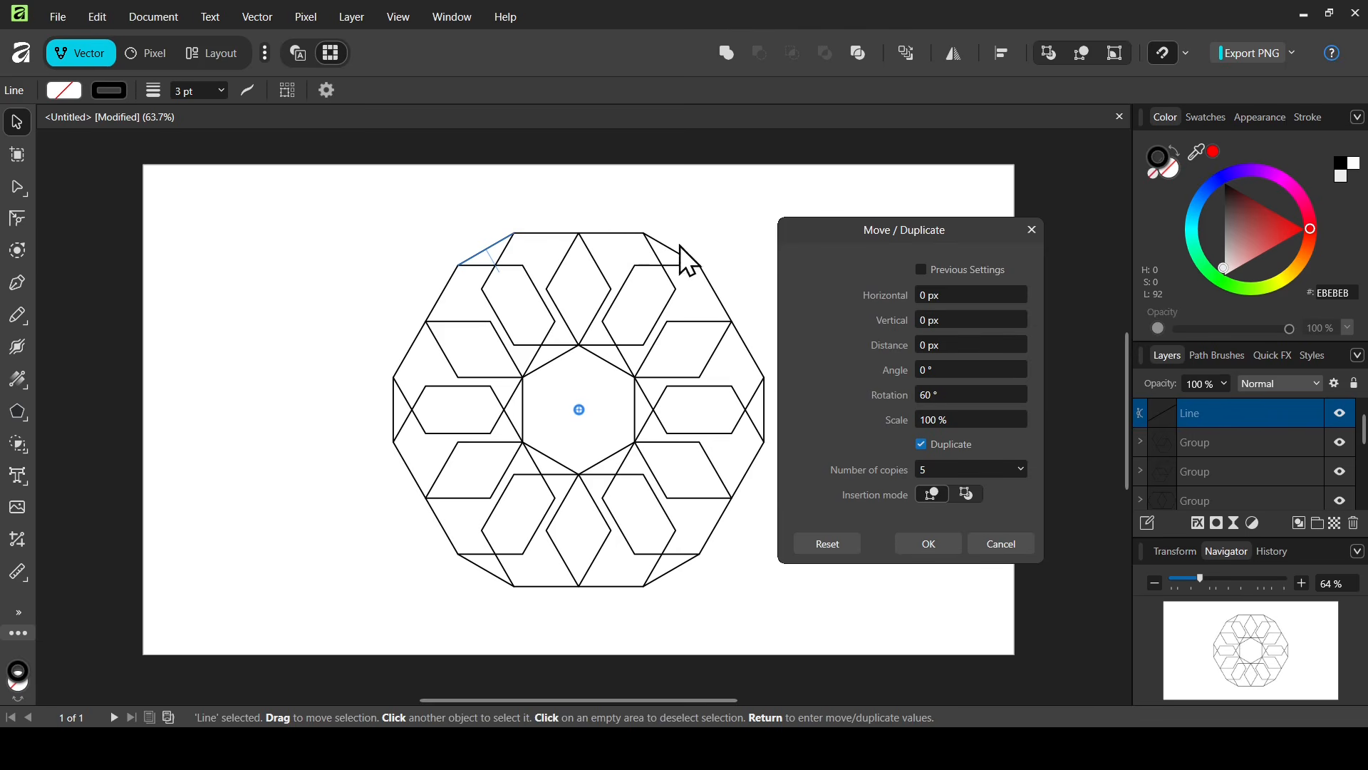
click(930, 544)
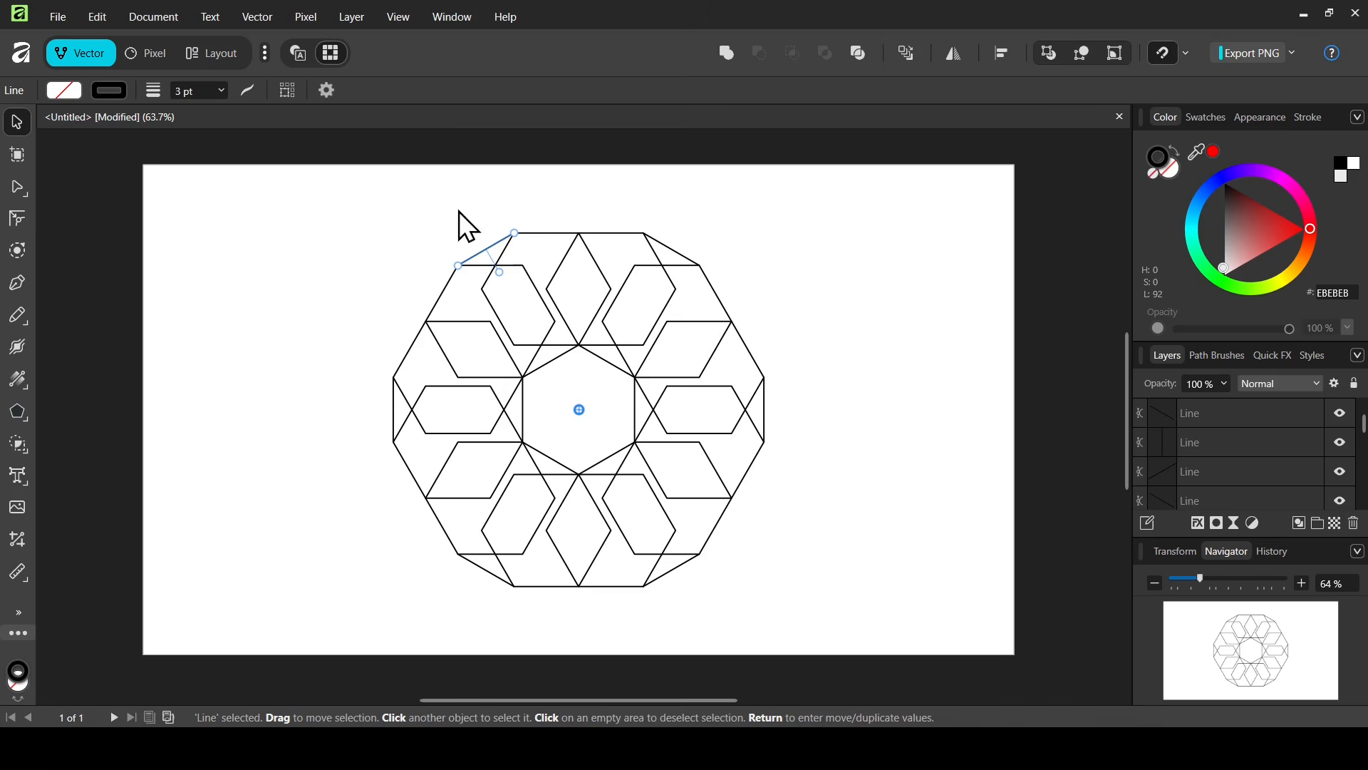
click(789, 368)
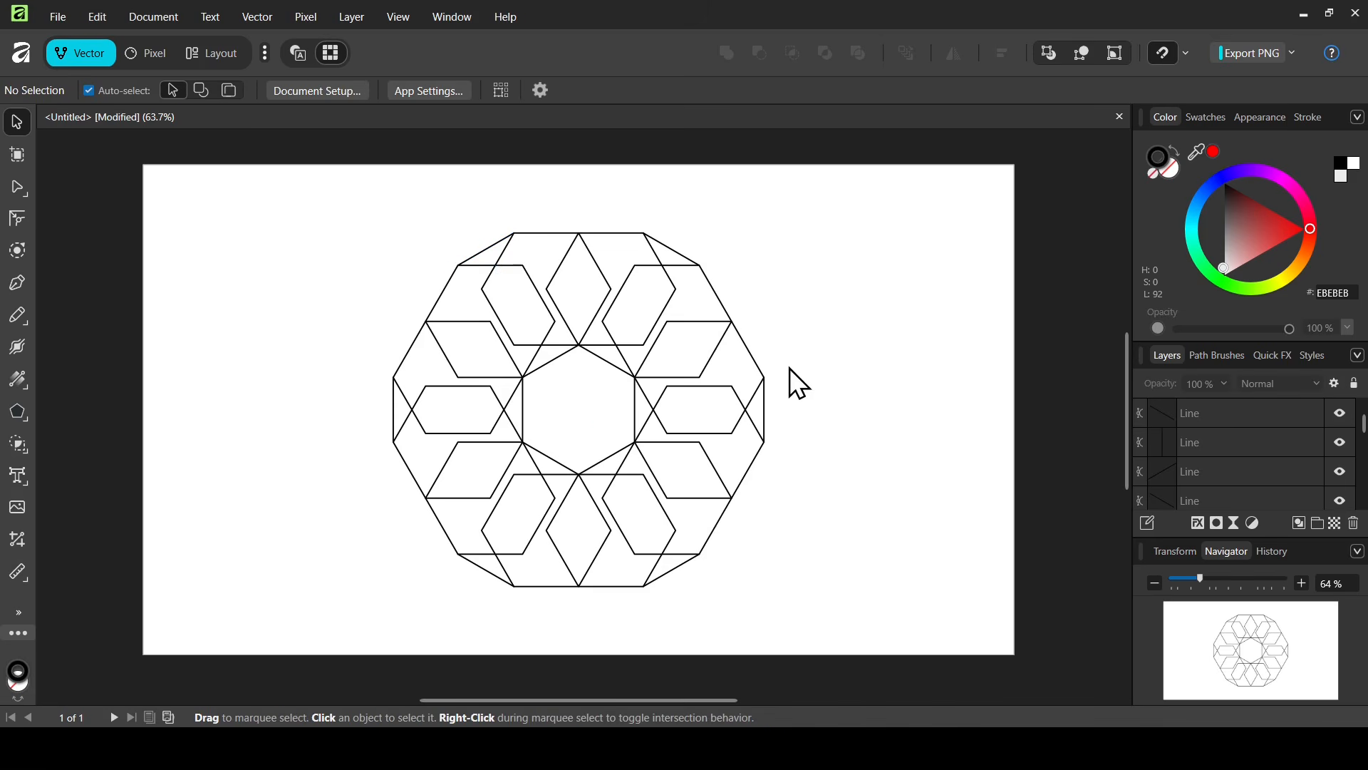
Draw a four-segment polyline with the Pen tool from the central hexagon's top vertex, curving clockwise to the pattern's lower-right outer corner
click(17, 282)
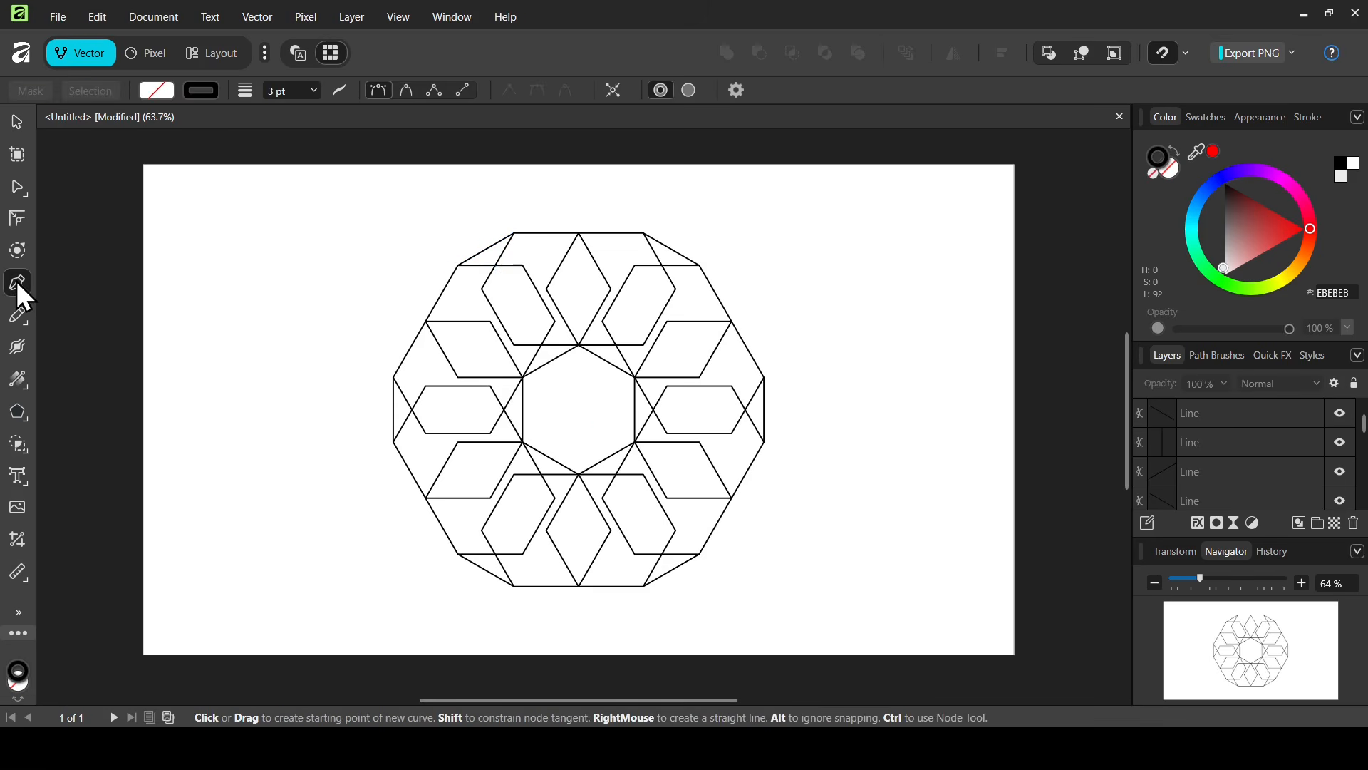
click(580, 346)
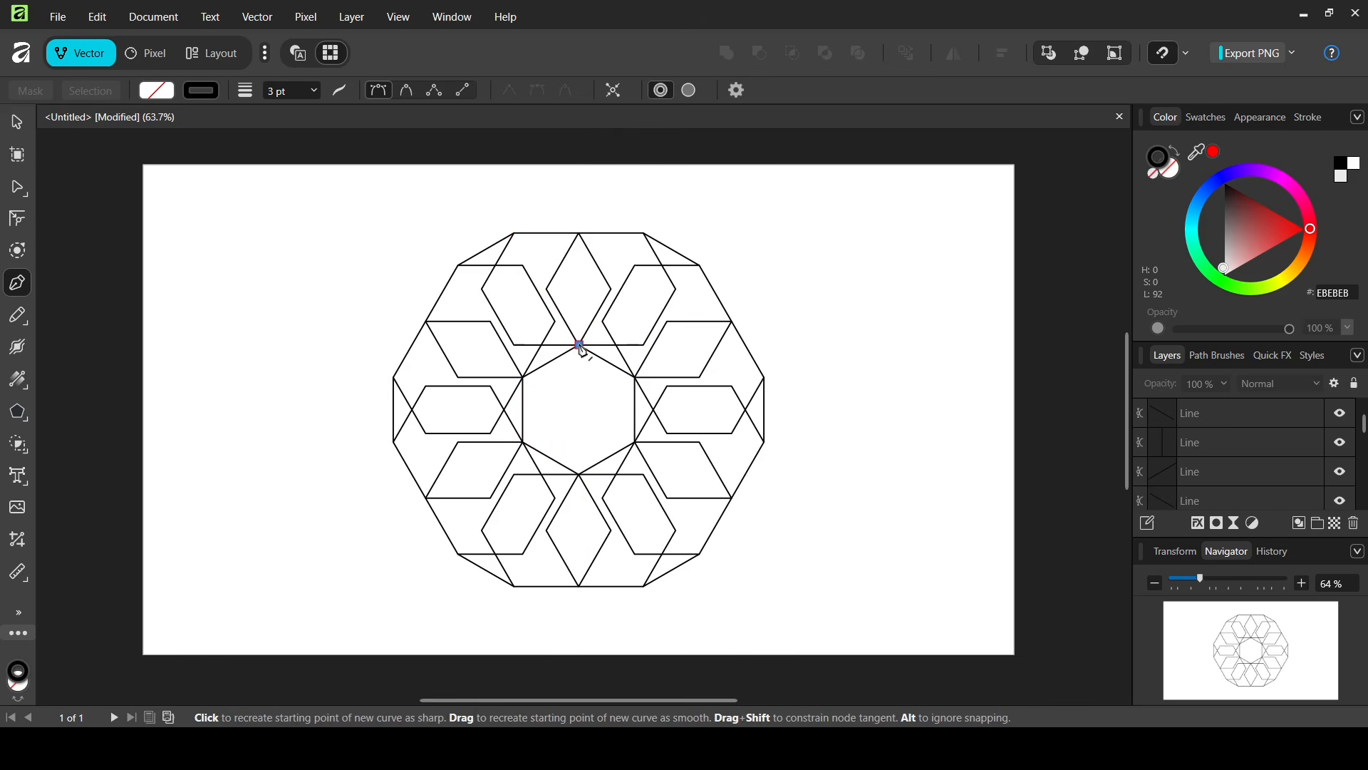
click(645, 346)
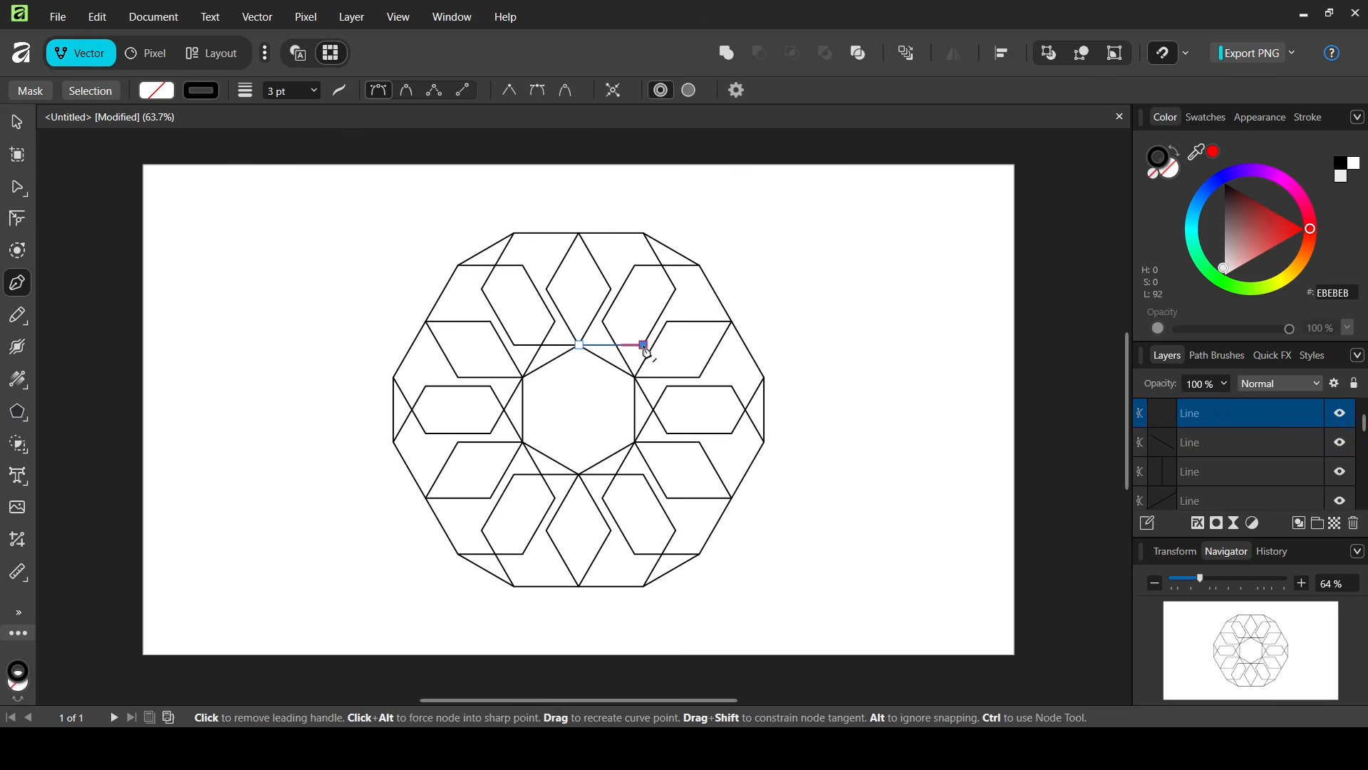
click(701, 379)
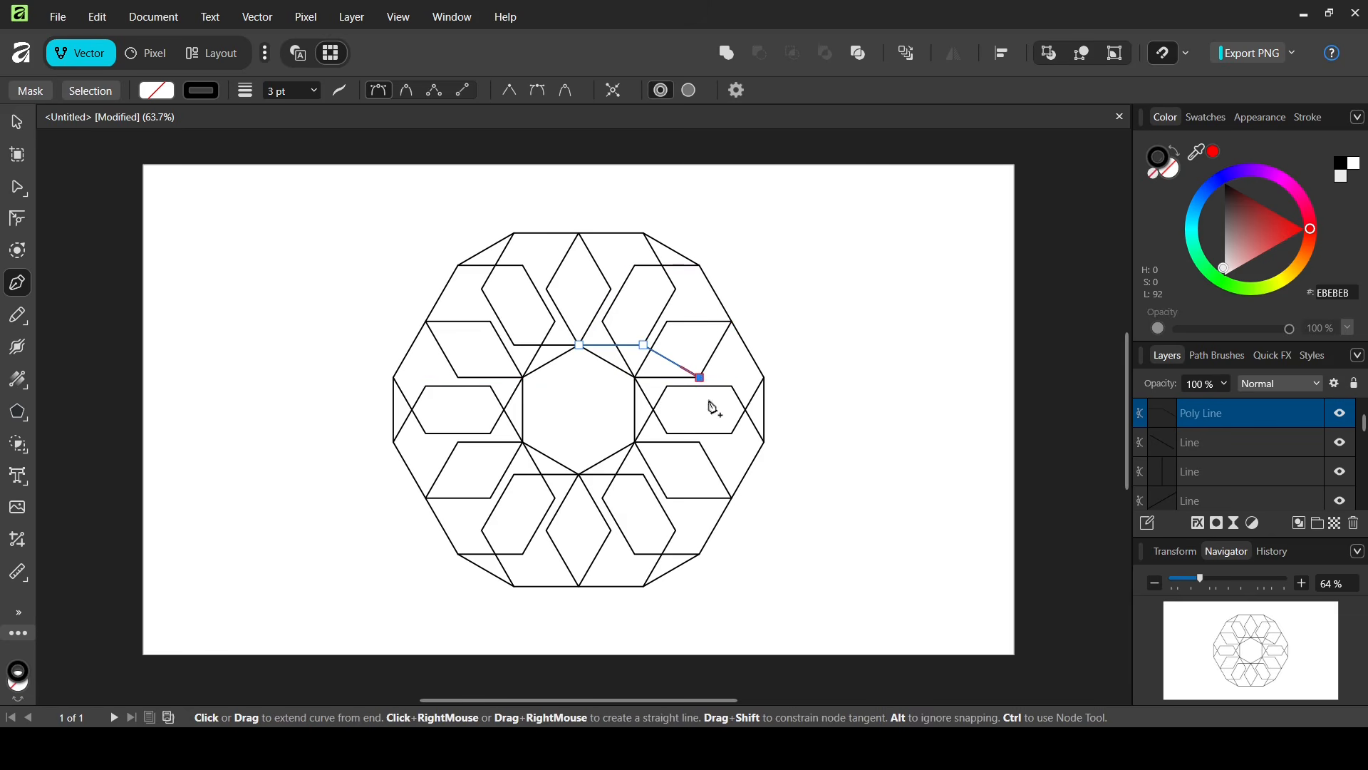
click(733, 434)
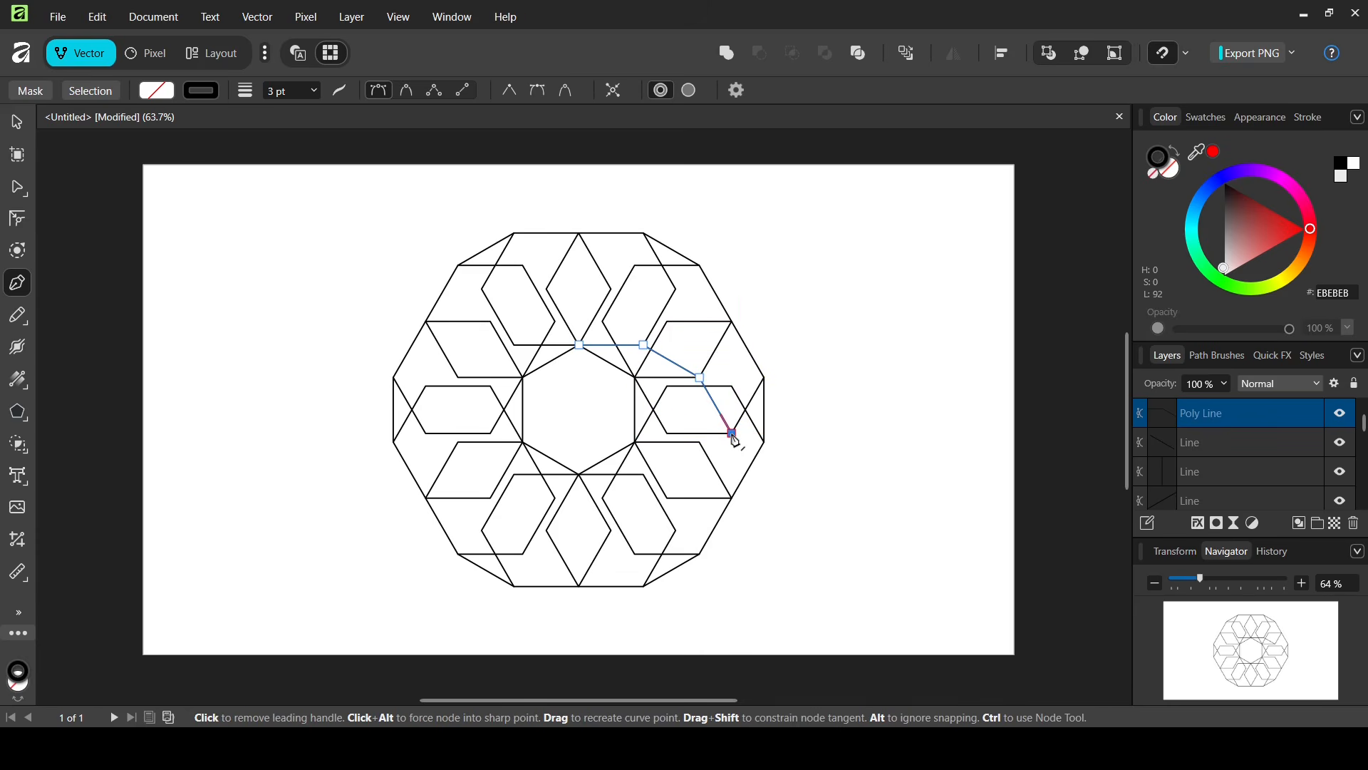
click(733, 497)
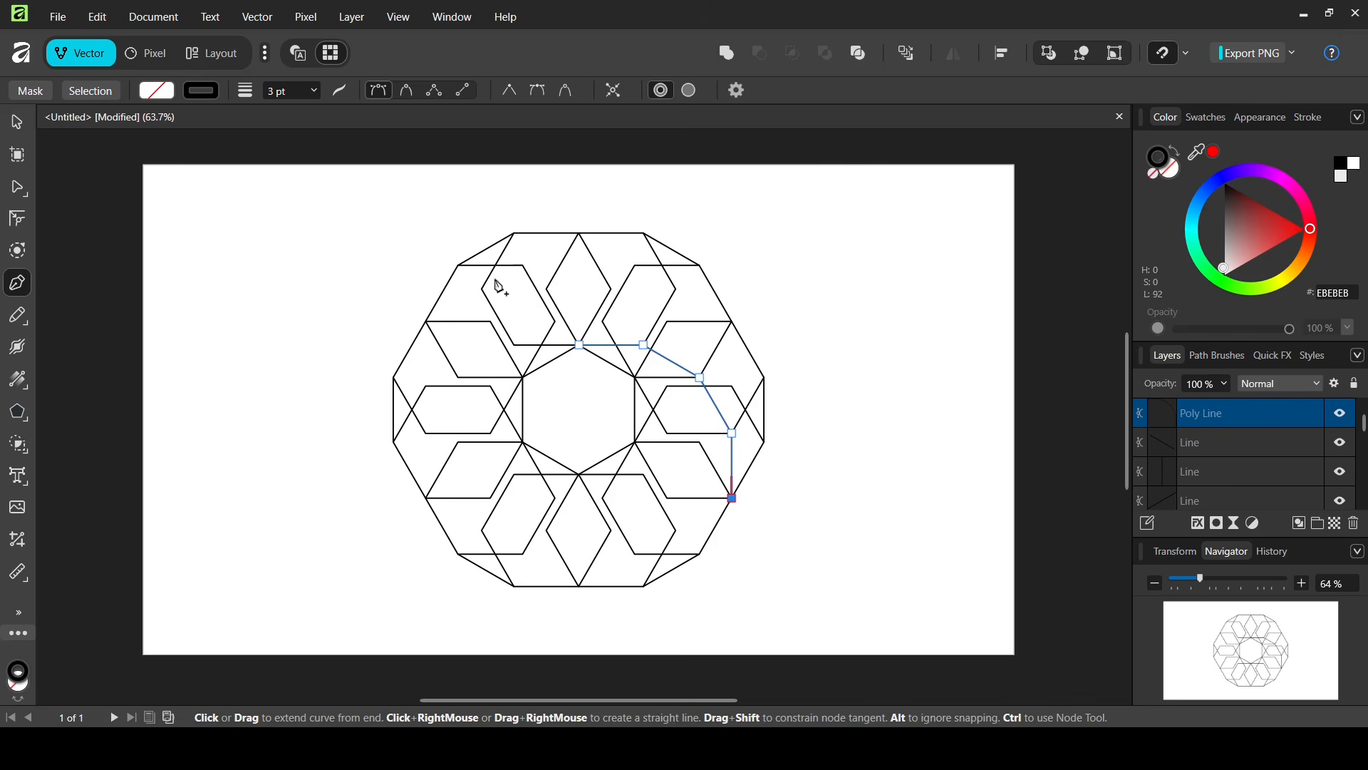
Move the polyline's transform origin to the central hexagon's center and use Move / Duplicate to make 5 copies rotated 60° each
click(23, 119)
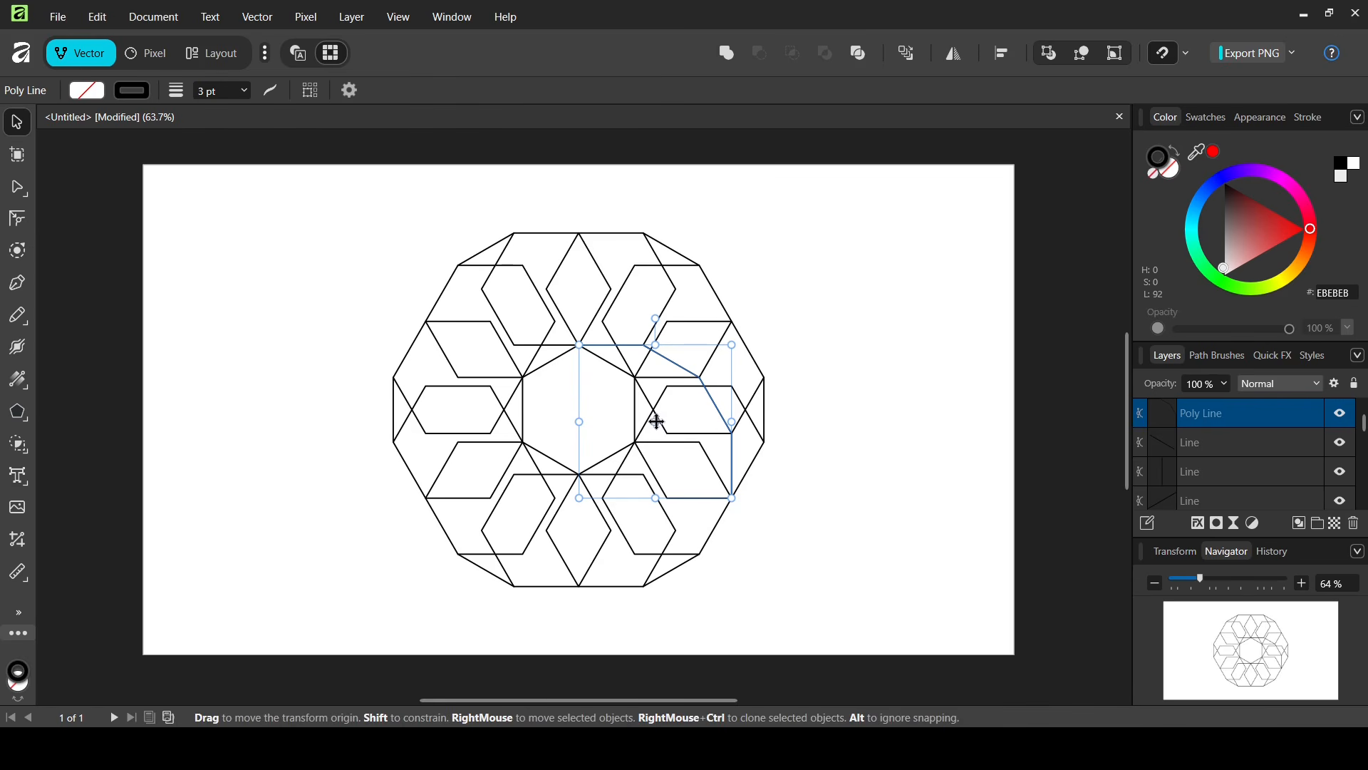
drag(657, 422, 578, 410)
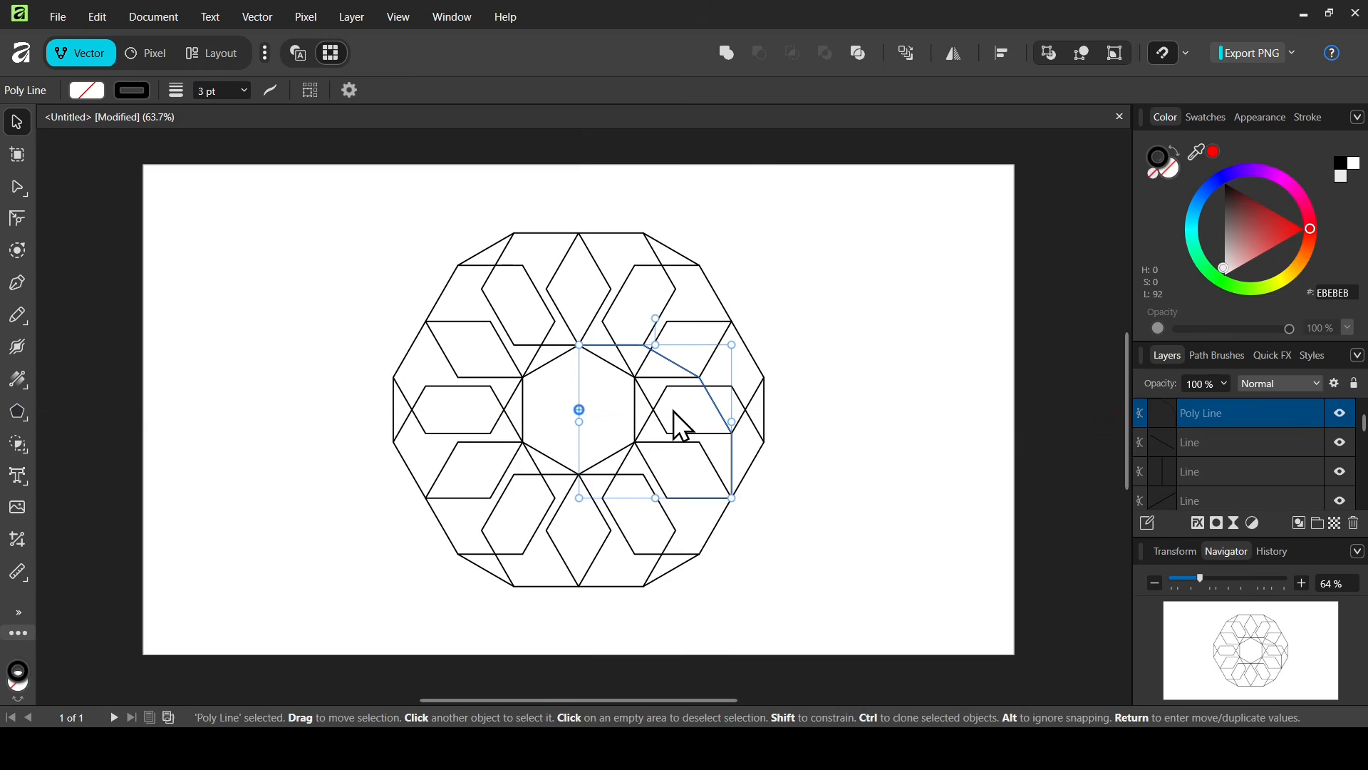
key(Return)
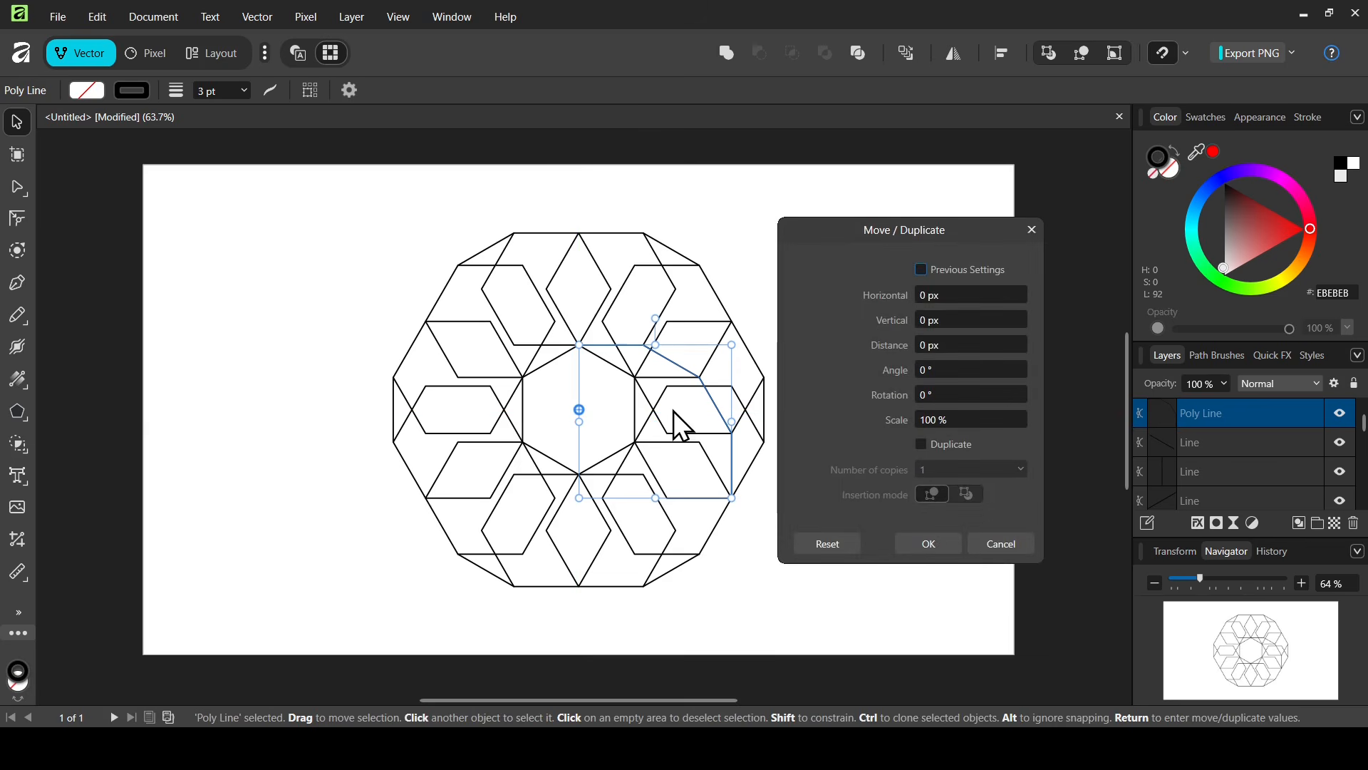
mouse_move(934, 229)
mouse_down()
mouse_move(955, 196)
mouse_move(946, 214)
mouse_up()
click(960, 428)
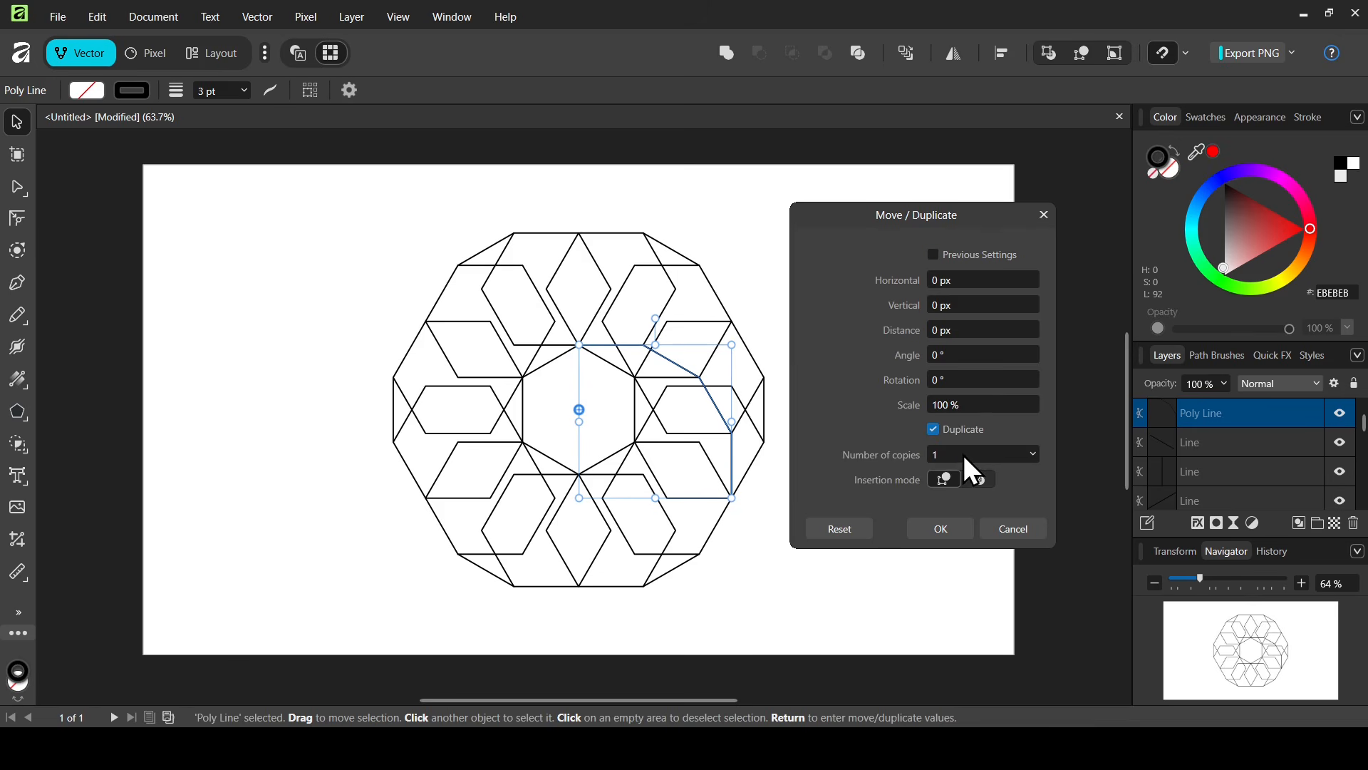
double_click(964, 455)
text(5)
key(Return)
click(963, 380)
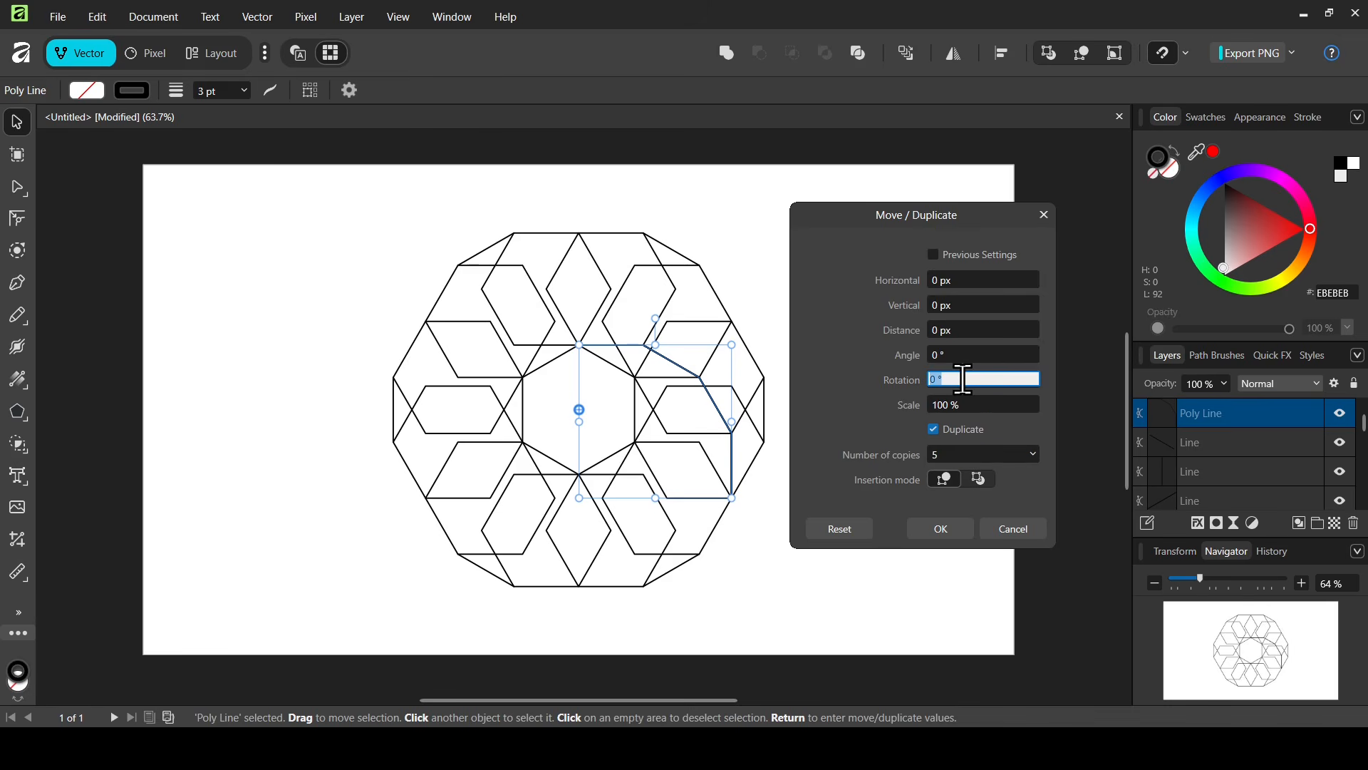
text(60)
key(Return)
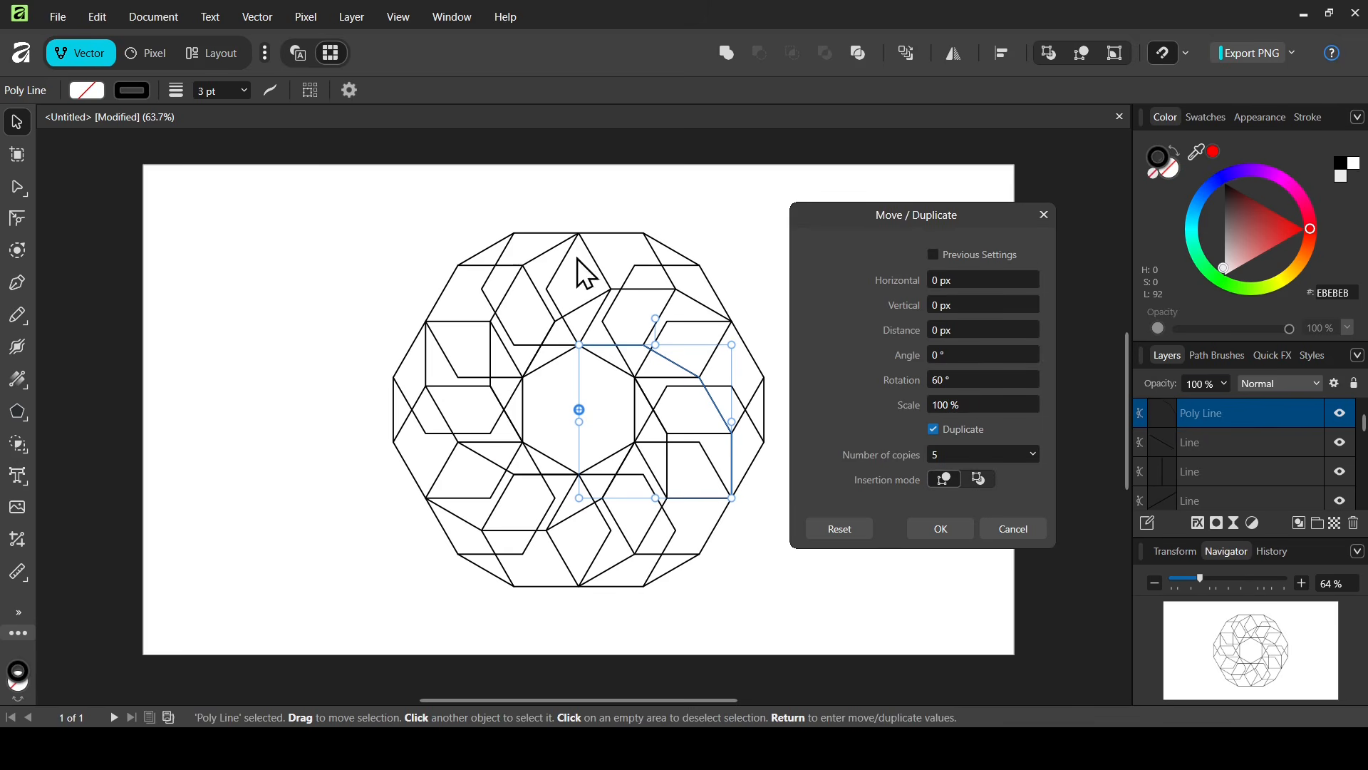
click(942, 532)
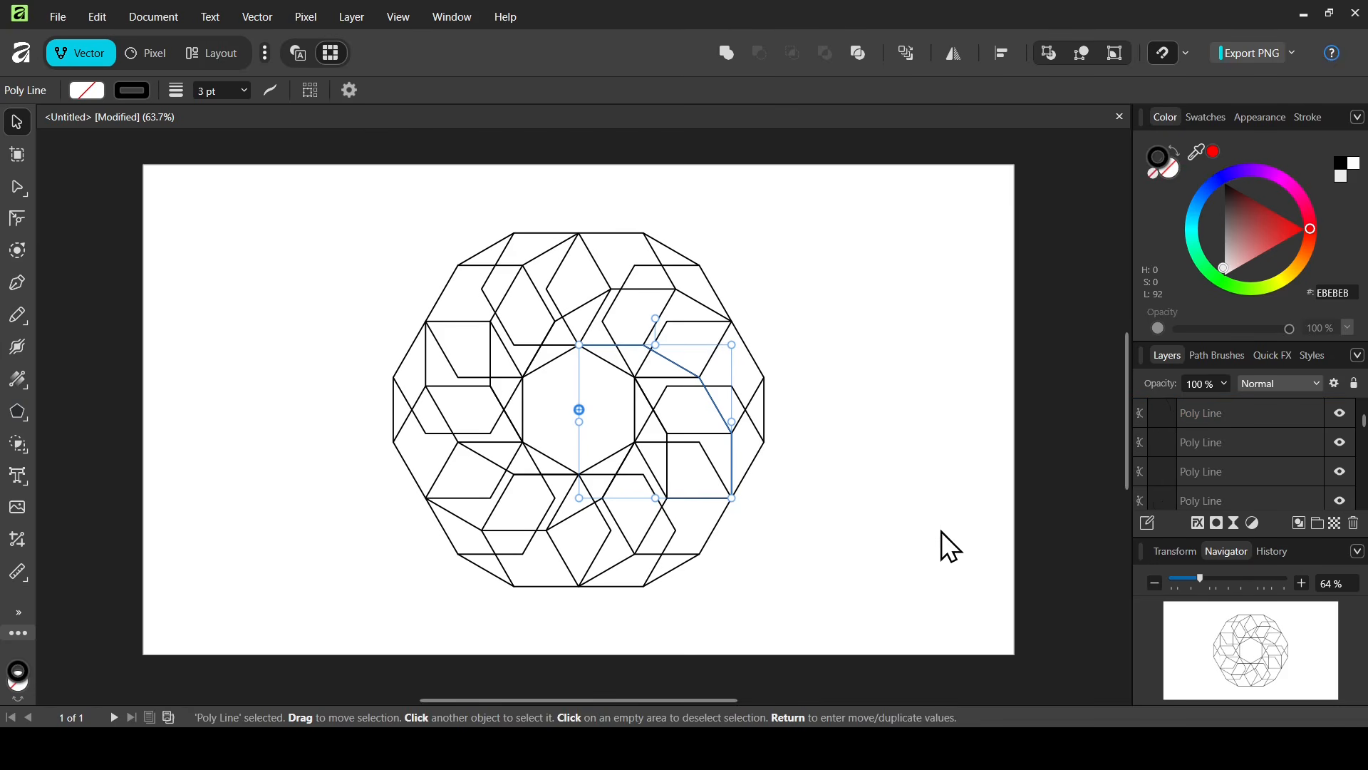
Select the whole pattern and merge the fragments along its upper-right and right side into clean four-sided tiles with the Shape Builder Tool
mouse_move(270, 187)
mouse_down()
mouse_move(378, 253)
mouse_move(769, 601)
mouse_move(845, 628)
mouse_up()
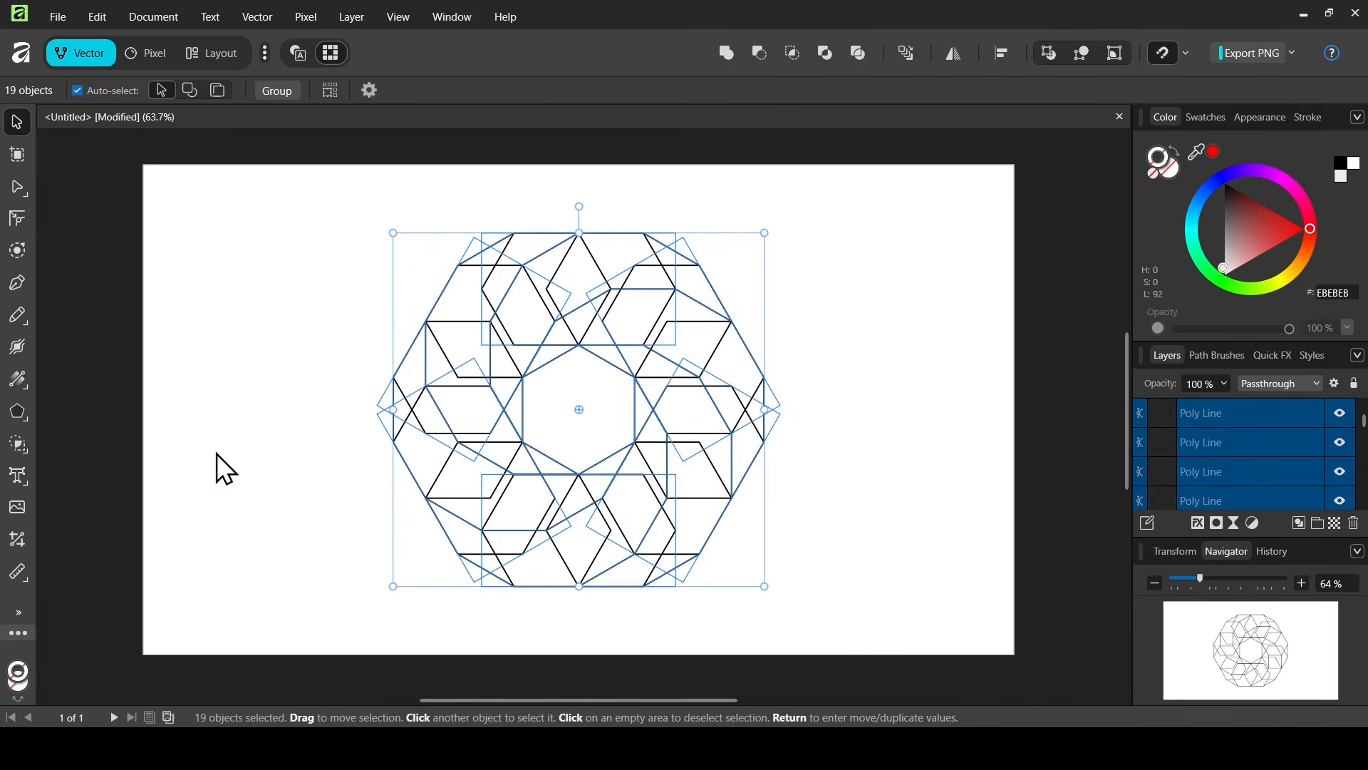
click(20, 446)
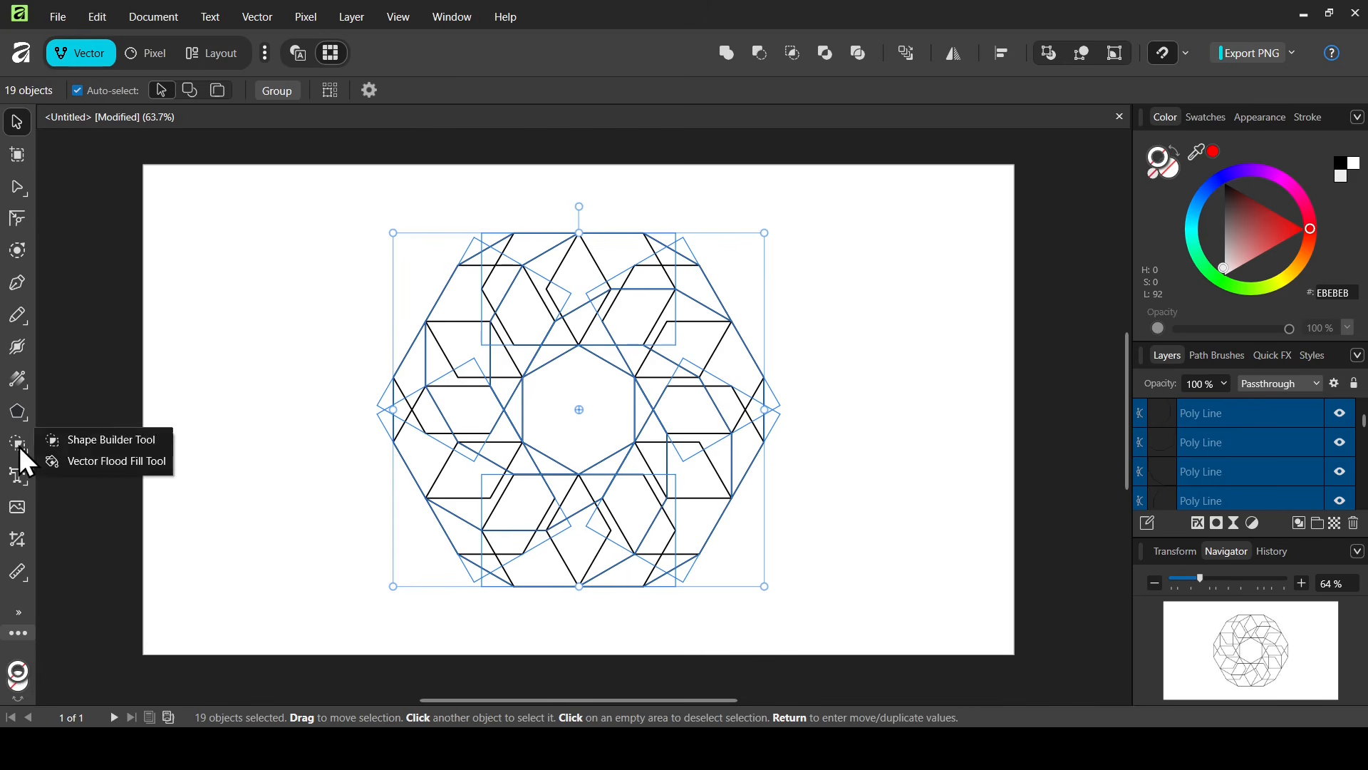
click(104, 444)
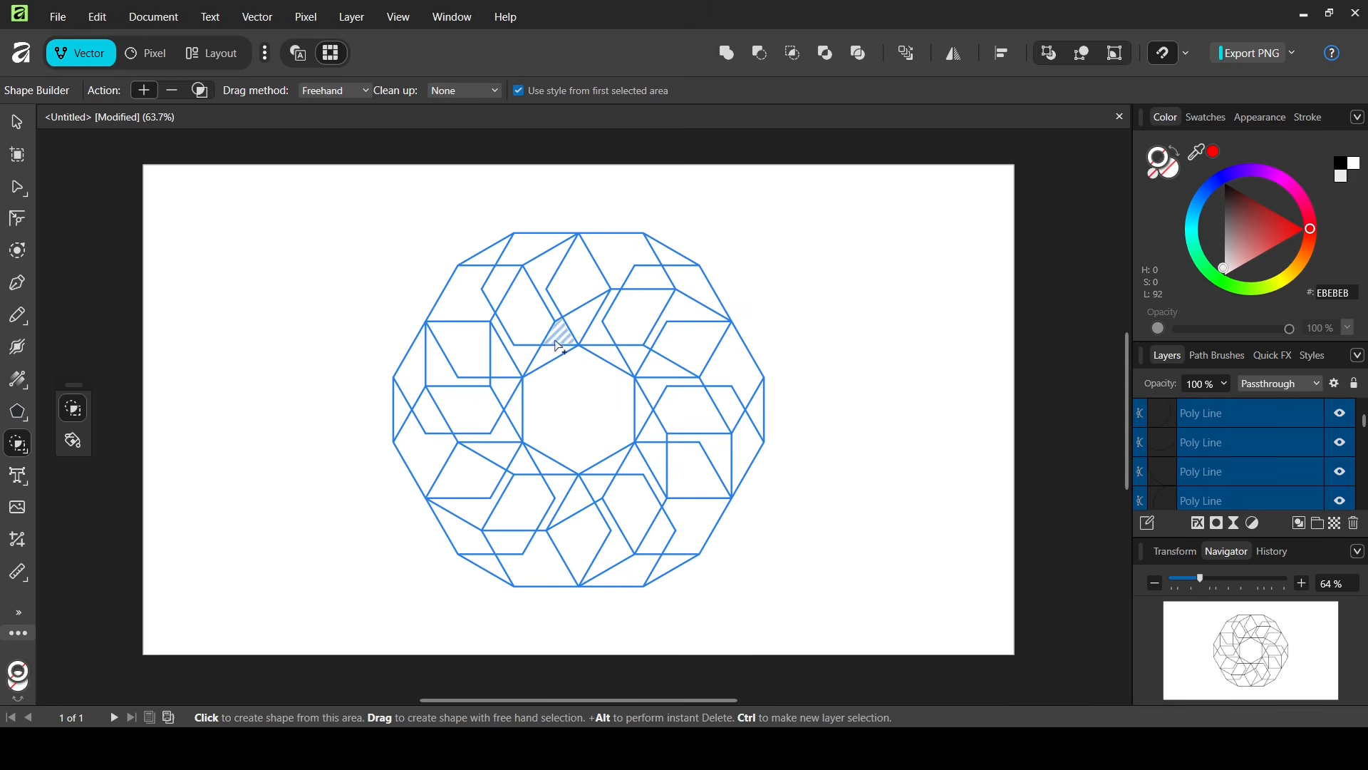
drag(557, 358, 578, 330)
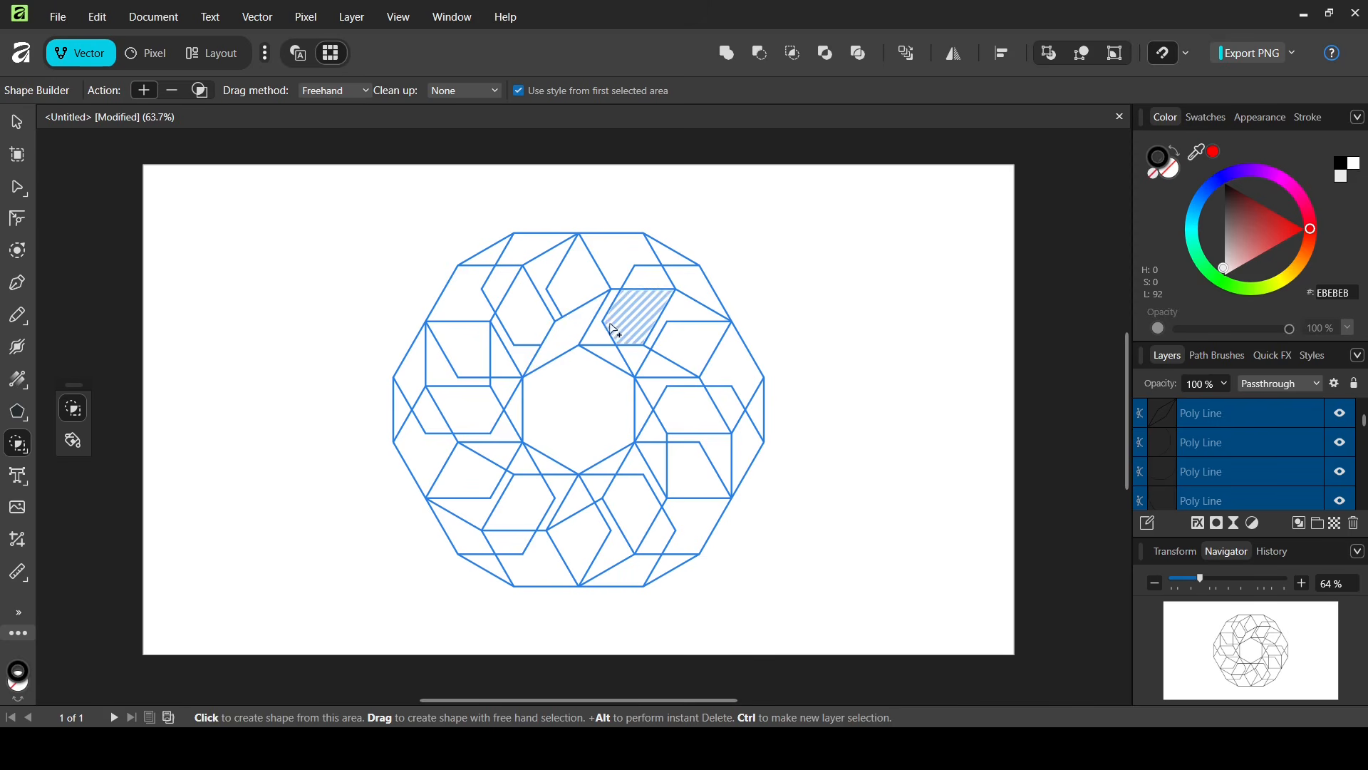
mouse_move(624, 322)
mouse_down()
mouse_move(688, 331)
mouse_move(732, 374)
mouse_move(756, 429)
mouse_up()
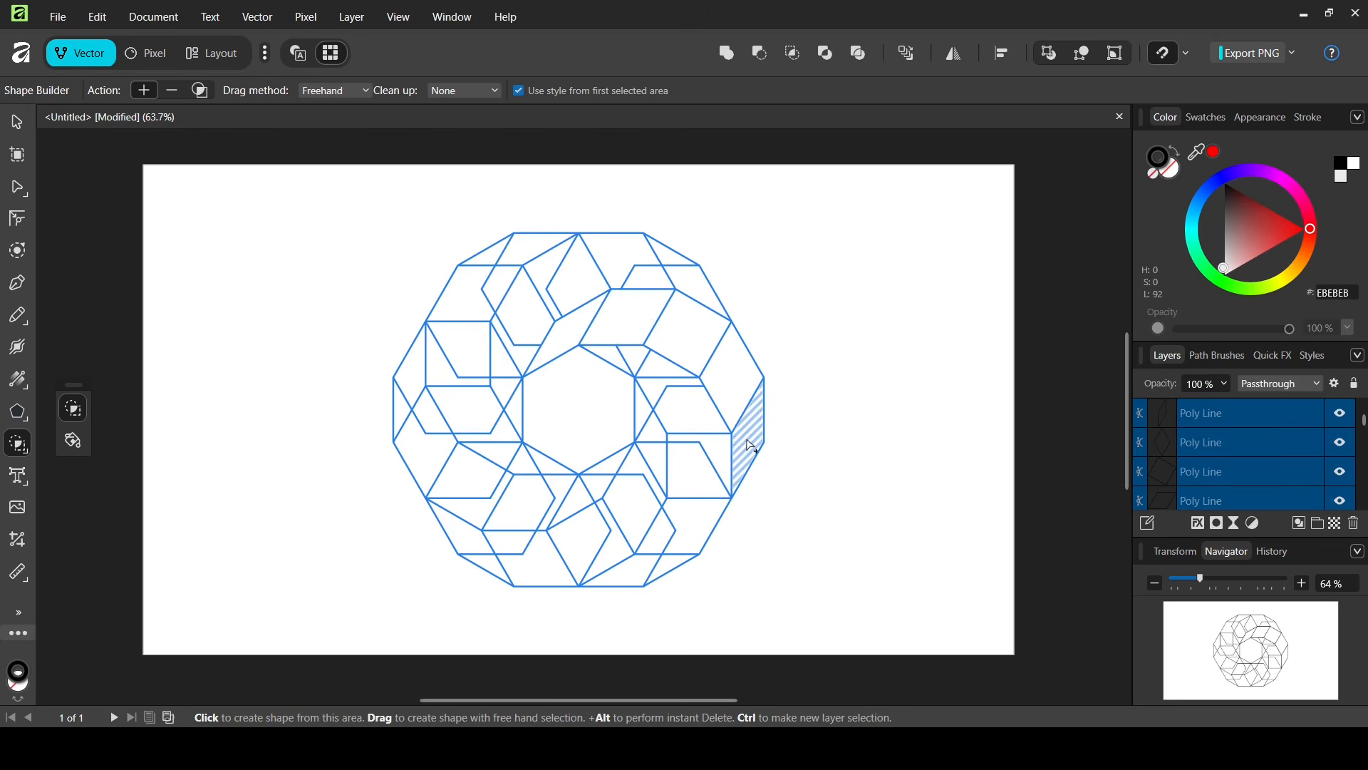
mouse_move(618, 360)
mouse_down()
mouse_move(666, 372)
mouse_move(682, 406)
mouse_up()
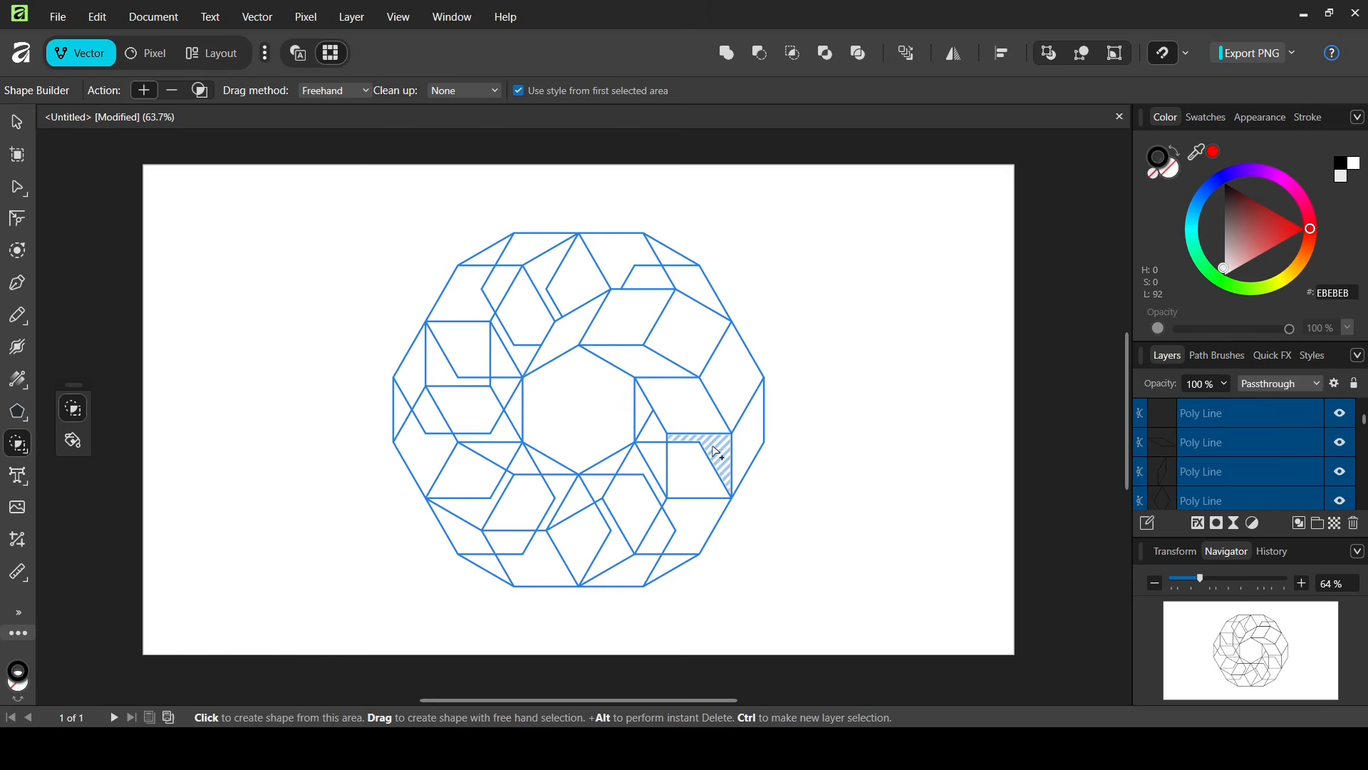
mouse_move(717, 453)
mouse_down()
mouse_move(665, 543)
mouse_move(627, 574)
mouse_up()
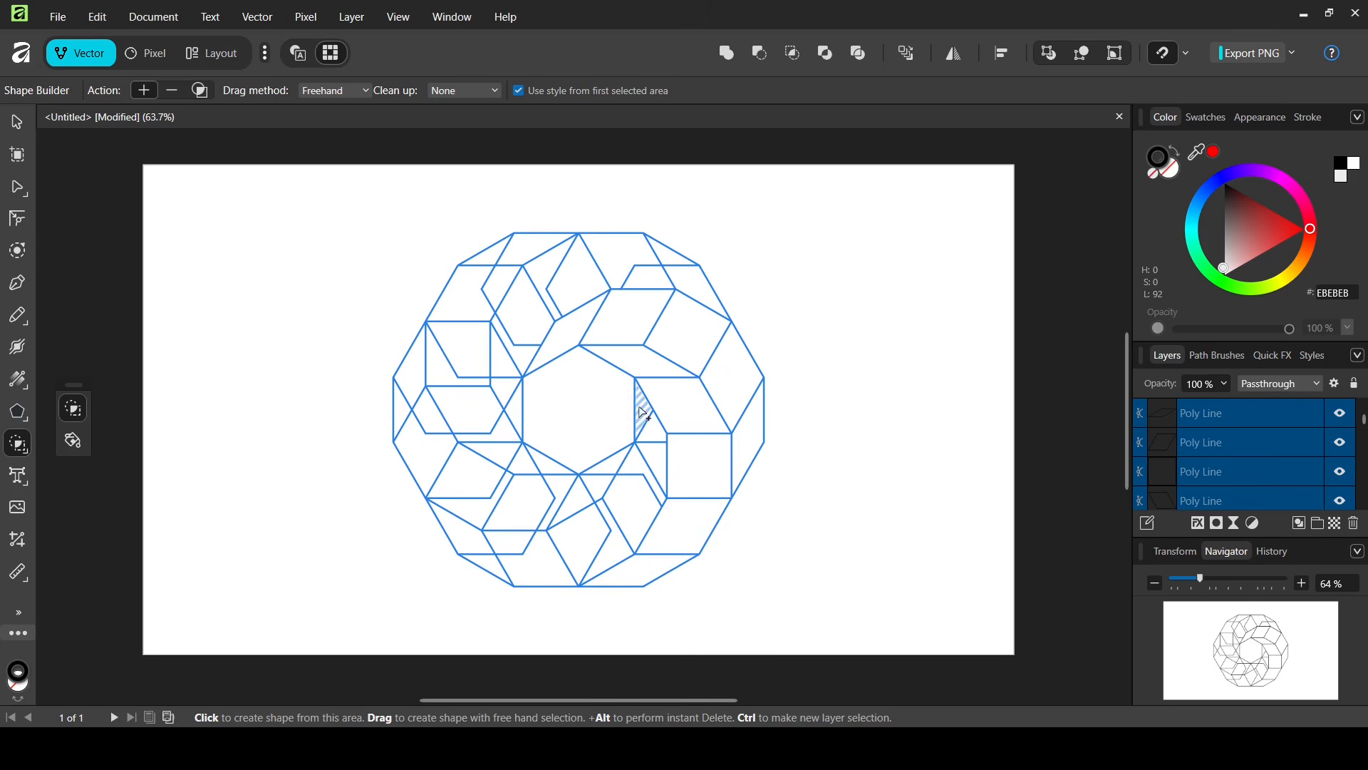
drag(653, 426, 667, 490)
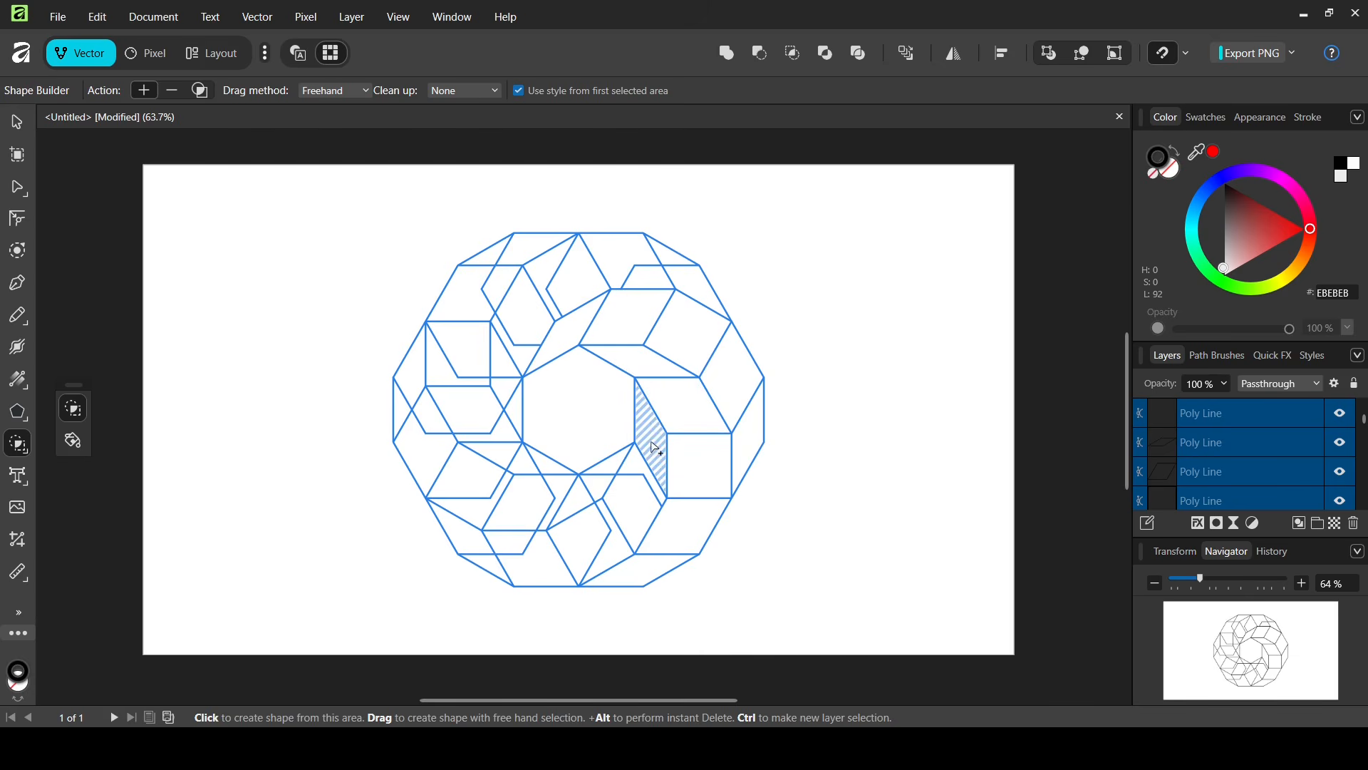
Merge the remaining fragments along the pattern's bottom, left and top into whole tiles with the Shape Builder Tool, ending with the Move Tool
mouse_move(641, 473)
mouse_down()
mouse_move(624, 524)
mouse_move(580, 565)
mouse_move(572, 551)
mouse_move(514, 560)
mouse_move(472, 545)
mouse_up()
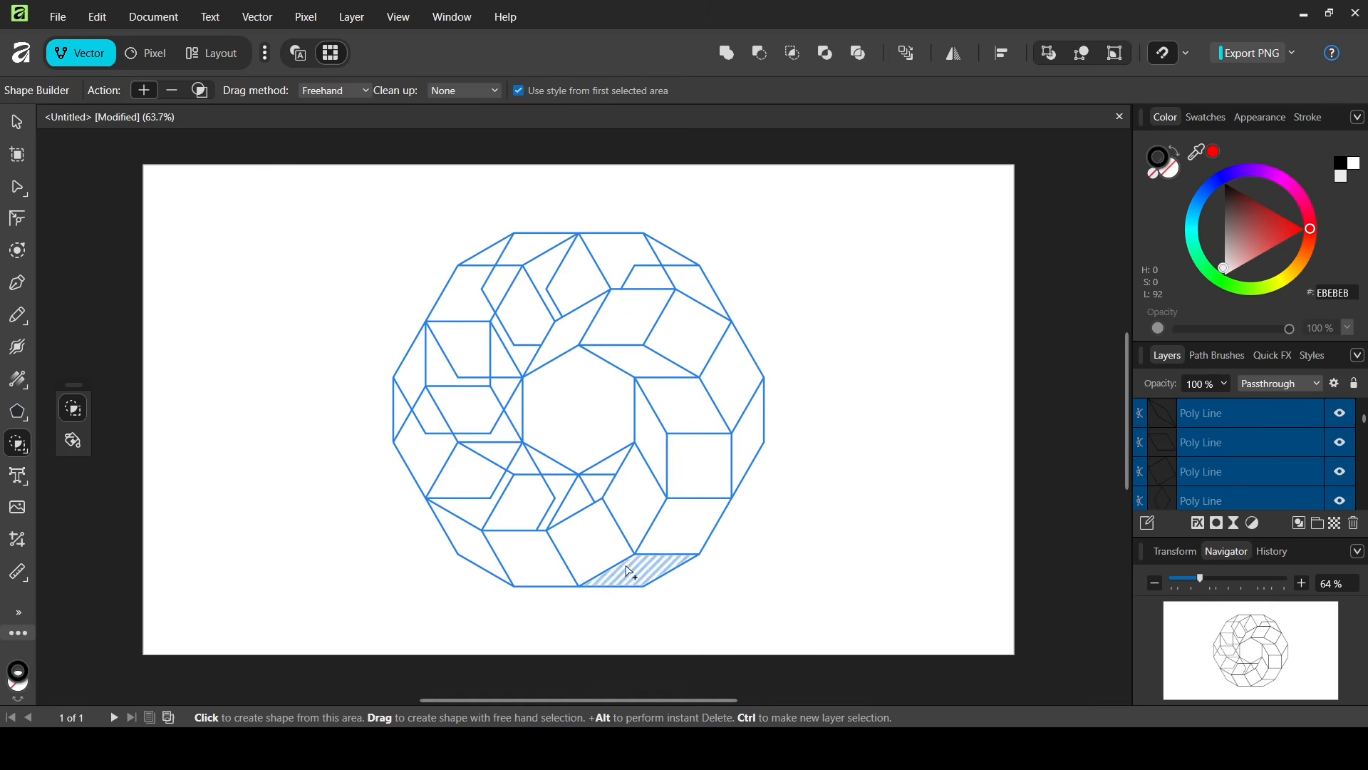
mouse_move(618, 472)
mouse_down()
mouse_move(479, 504)
mouse_move(471, 476)
mouse_move(431, 454)
mouse_move(419, 378)
mouse_up()
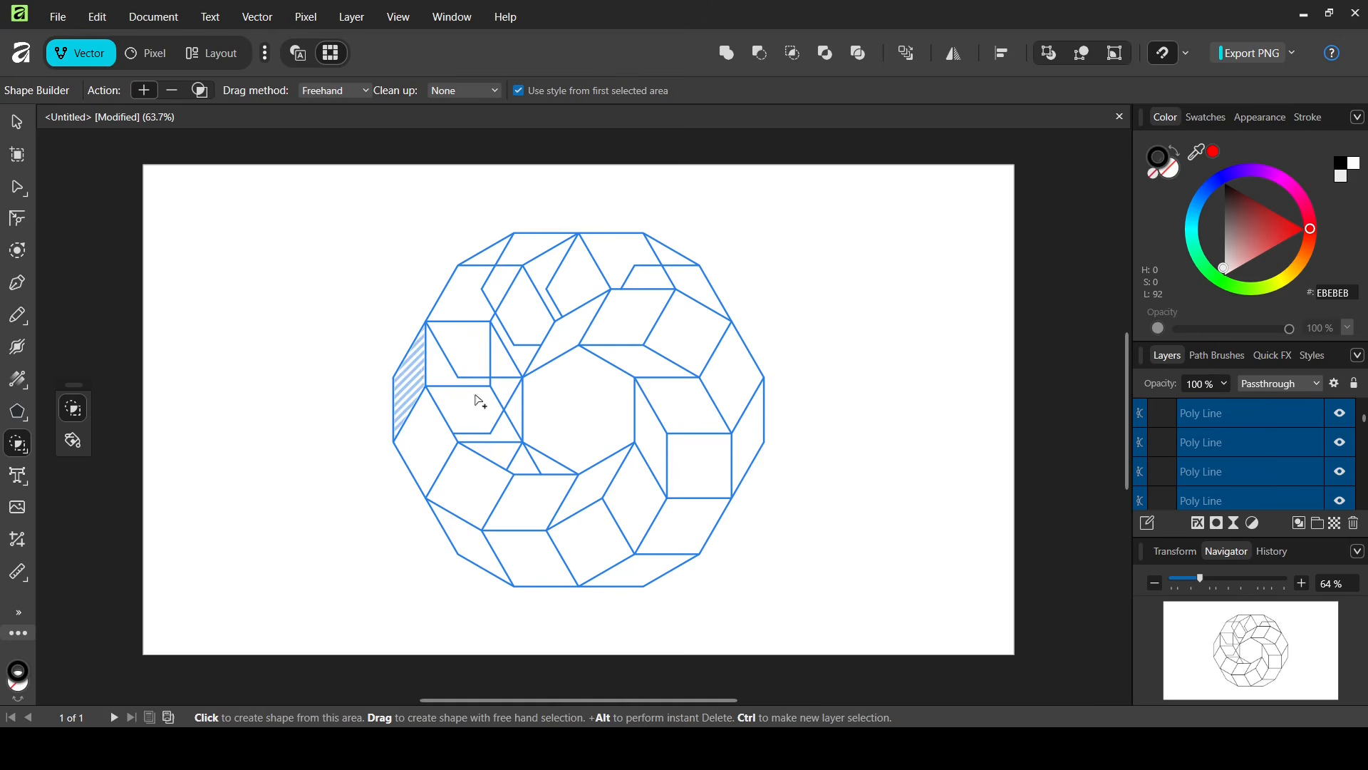
mouse_move(544, 458)
mouse_down()
mouse_move(500, 456)
mouse_move(480, 407)
mouse_up()
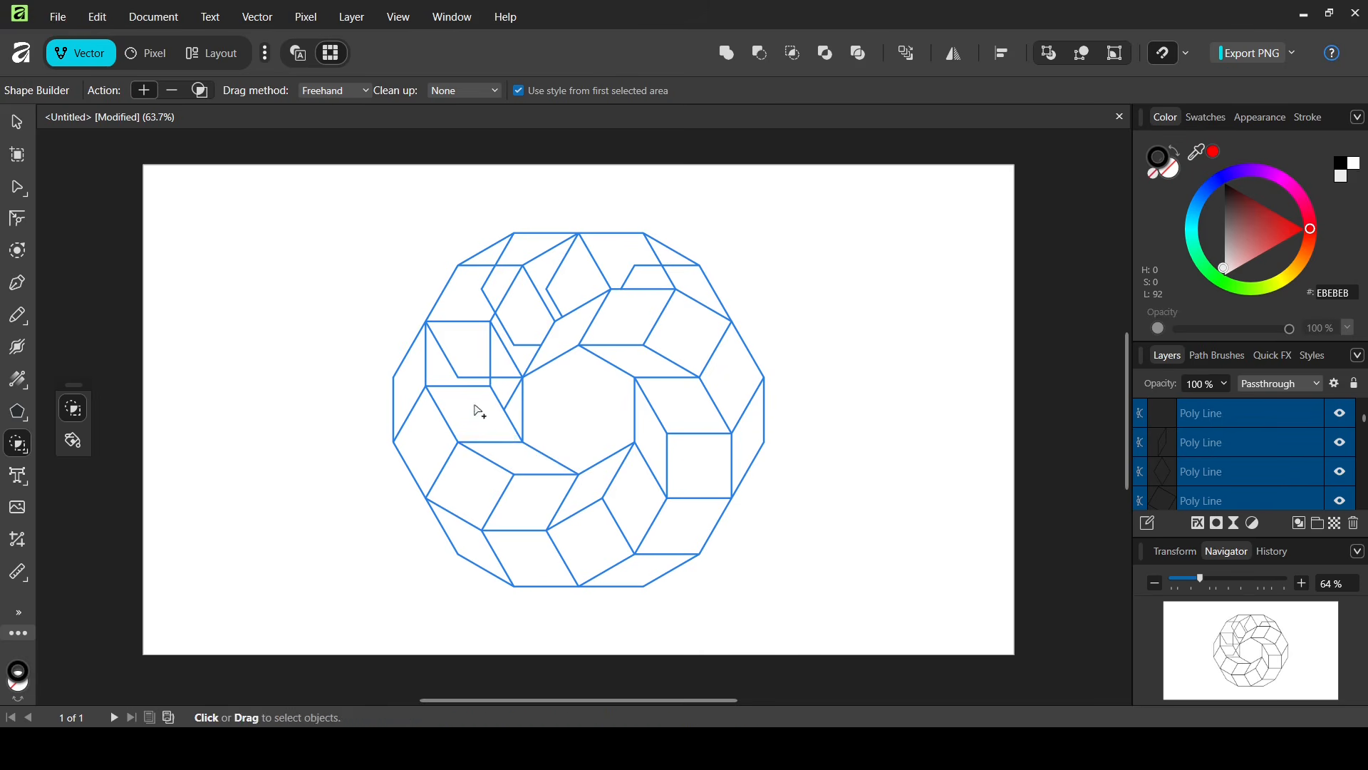
mouse_move(431, 328)
mouse_down()
mouse_move(472, 351)
mouse_move(526, 253)
mouse_up()
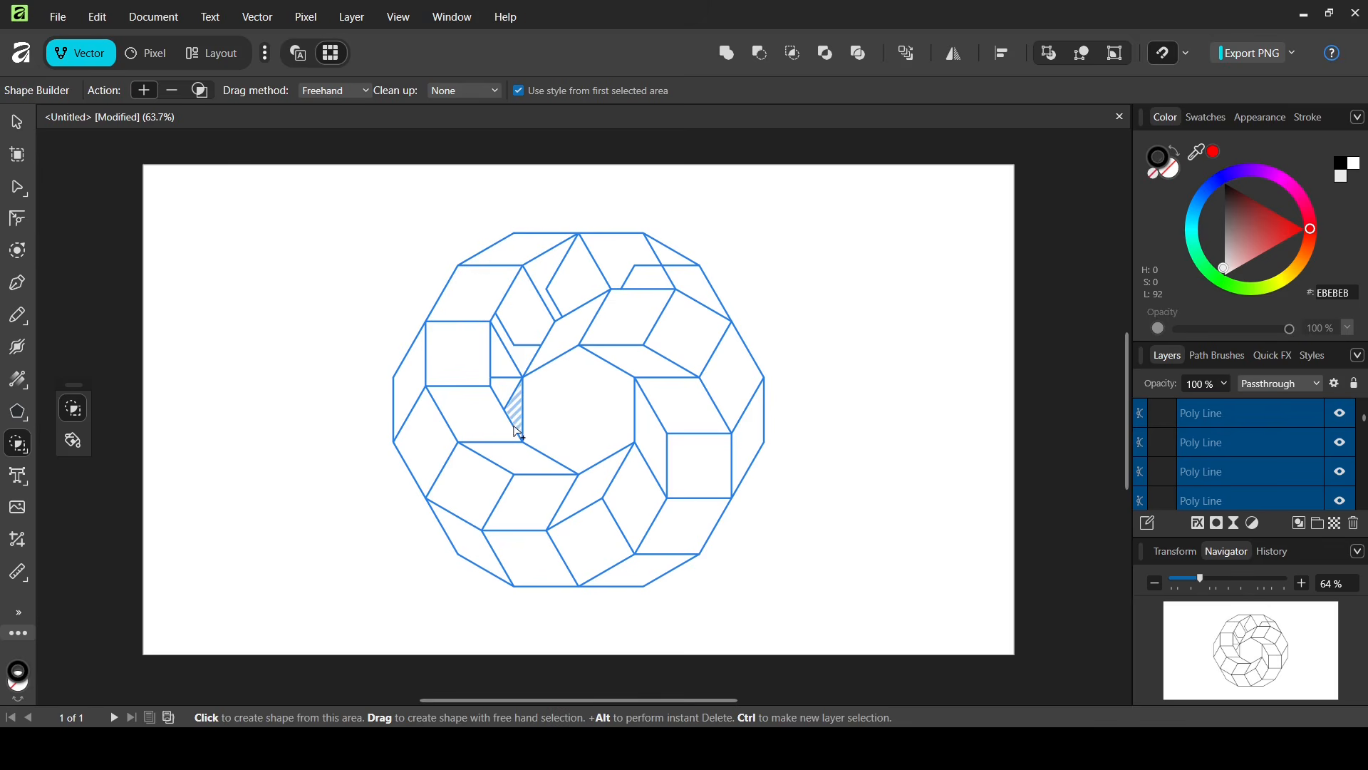
mouse_move(525, 430)
mouse_down()
mouse_move(504, 364)
mouse_move(550, 262)
mouse_move(586, 271)
mouse_move(624, 251)
mouse_move(700, 290)
mouse_up()
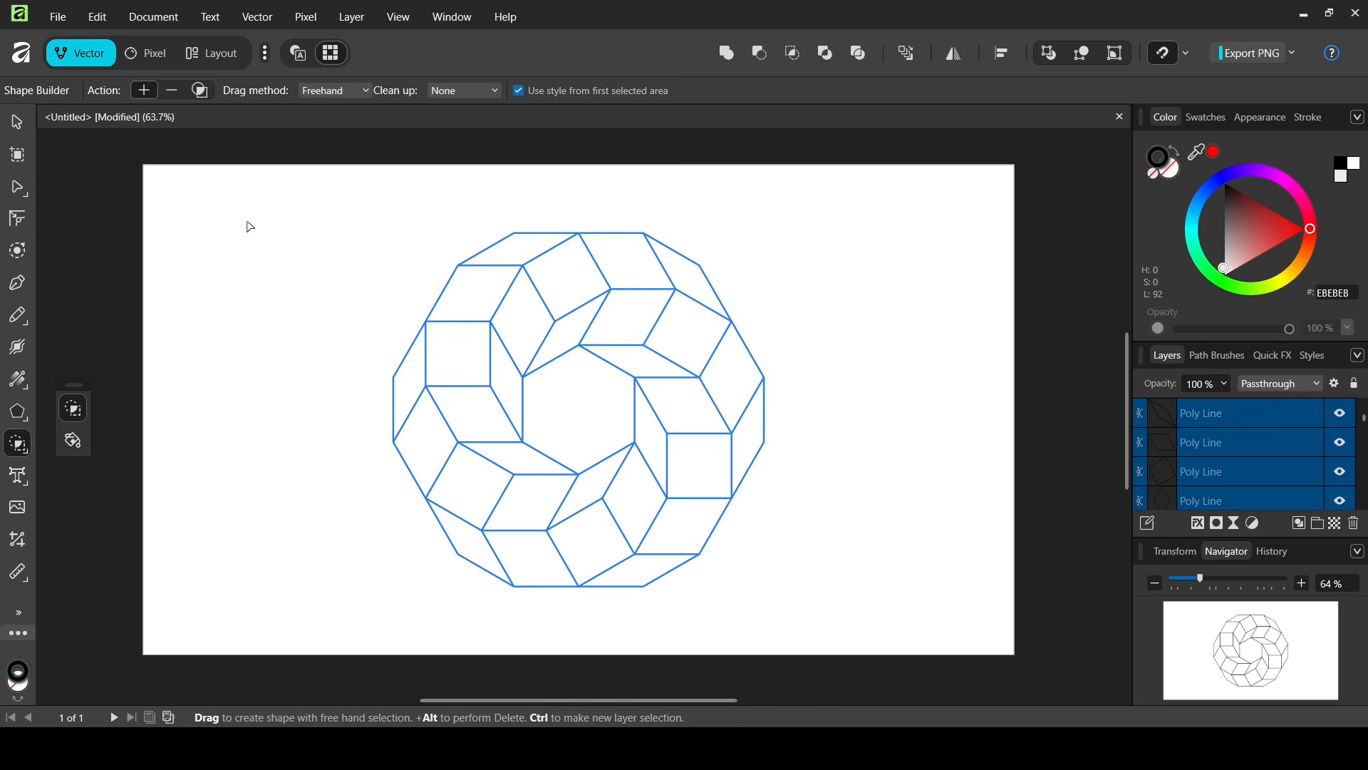
click(15, 121)
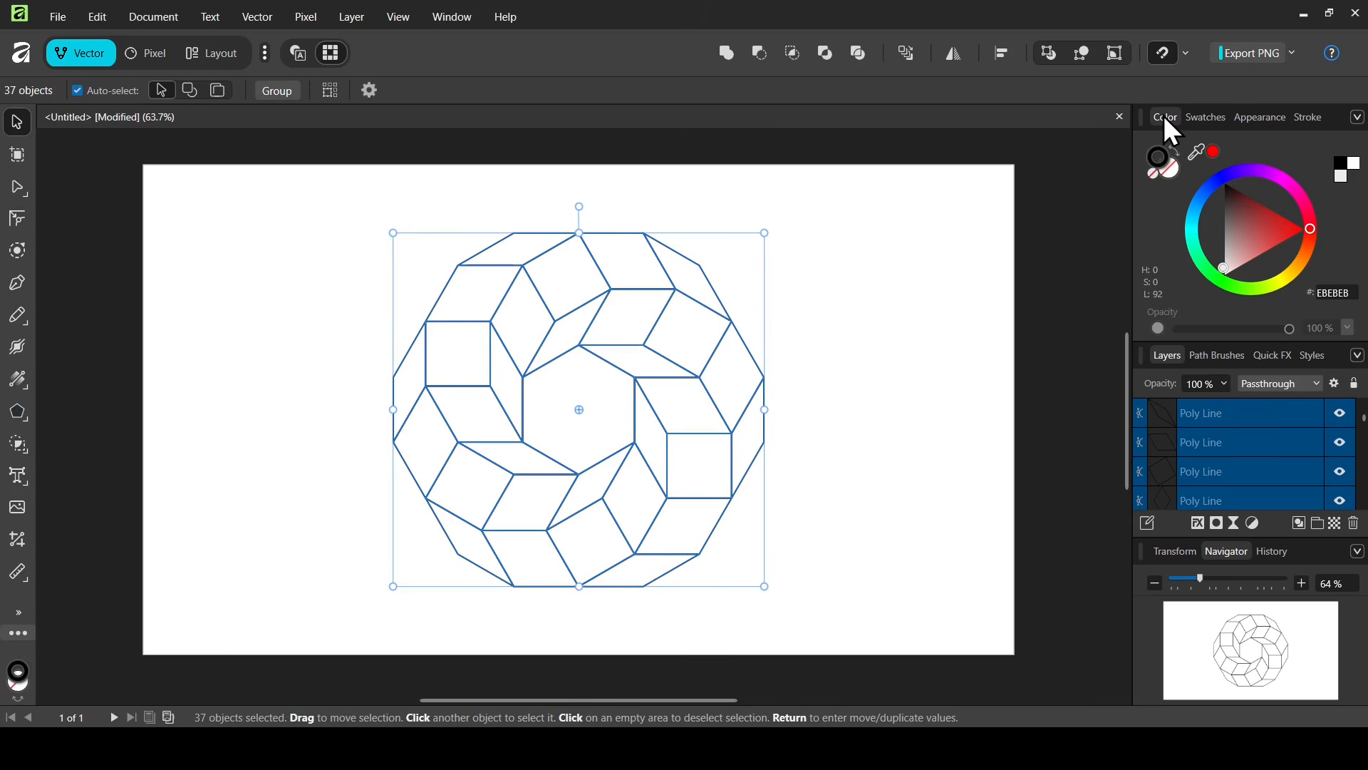
Fill all the tiles with light blue 00B6FF and delete the central hexagon
click(1195, 211)
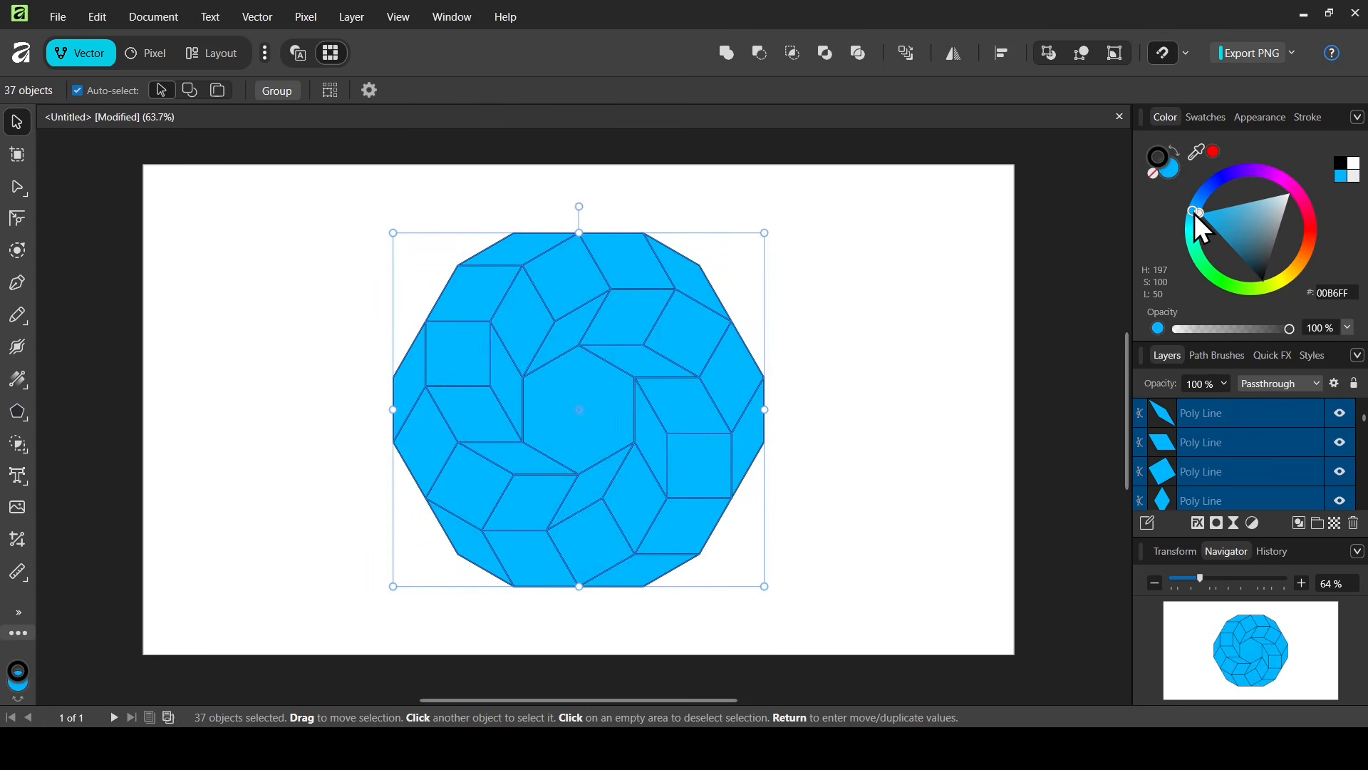
click(874, 321)
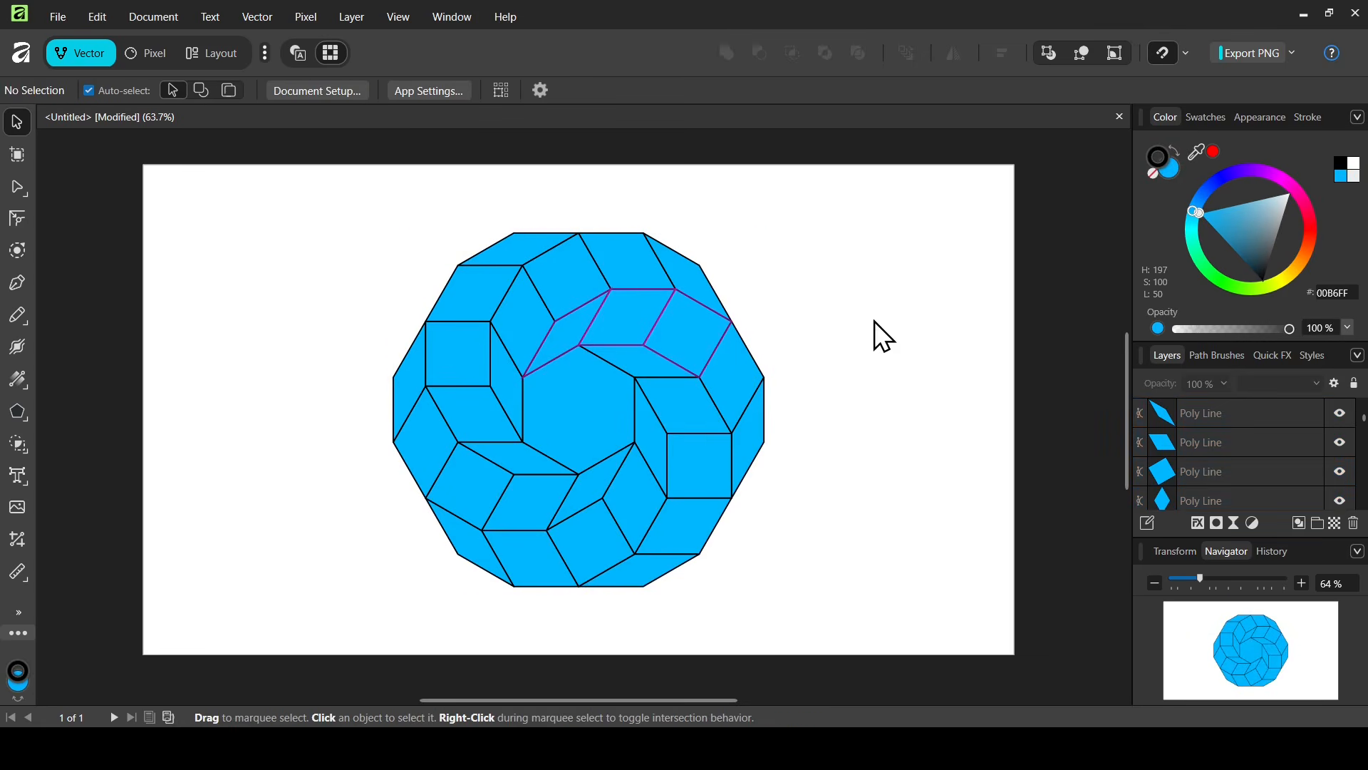
click(592, 396)
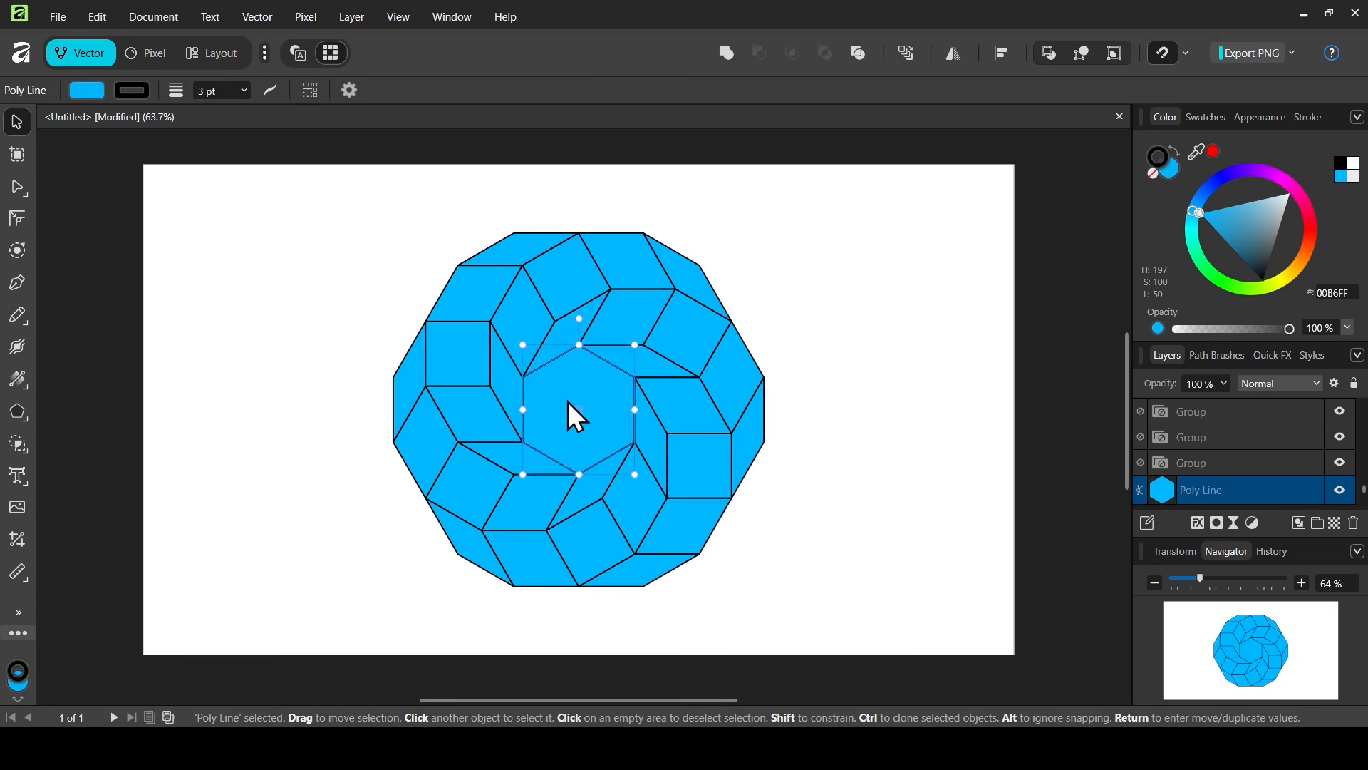
key(Delete)
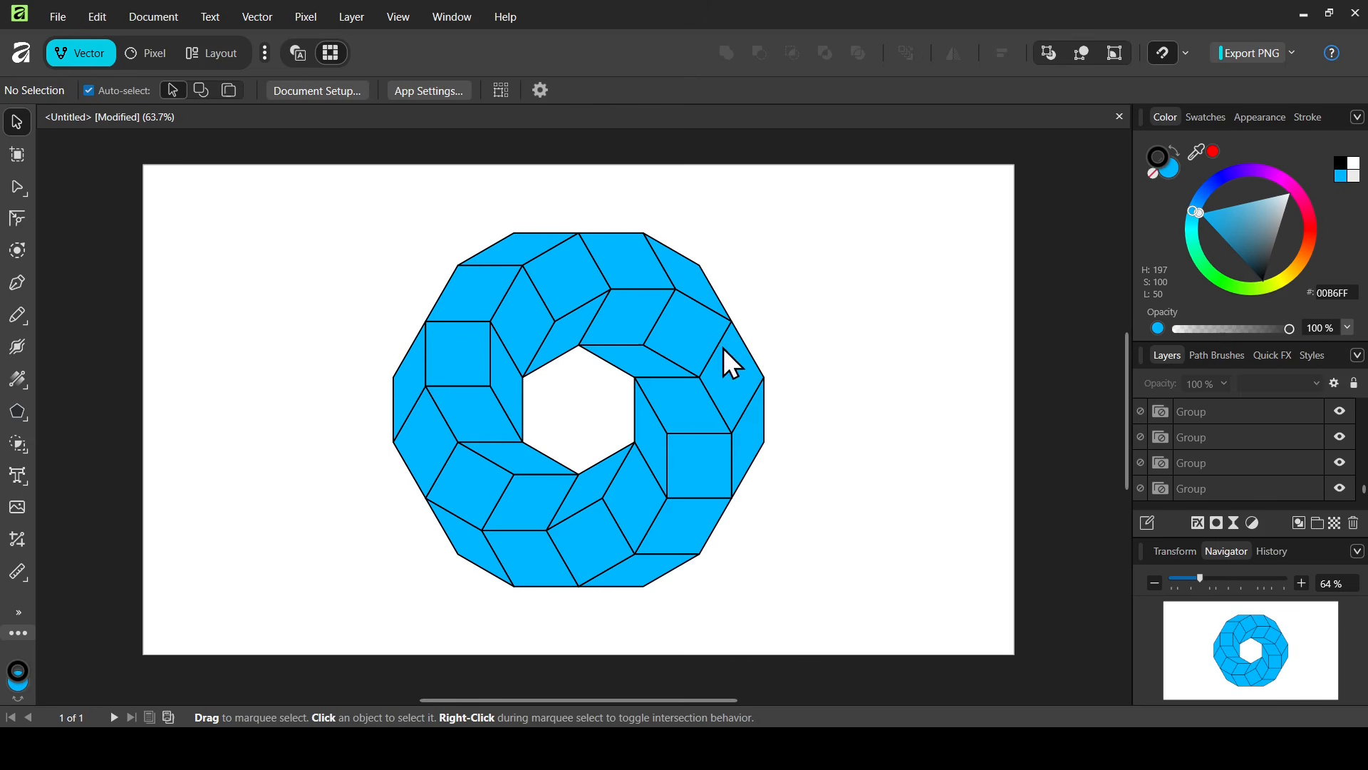
Fill the five-tile arc curving clockwise from above the central opening to the pattern's right outer edge with blue 0089FF
click(562, 335)
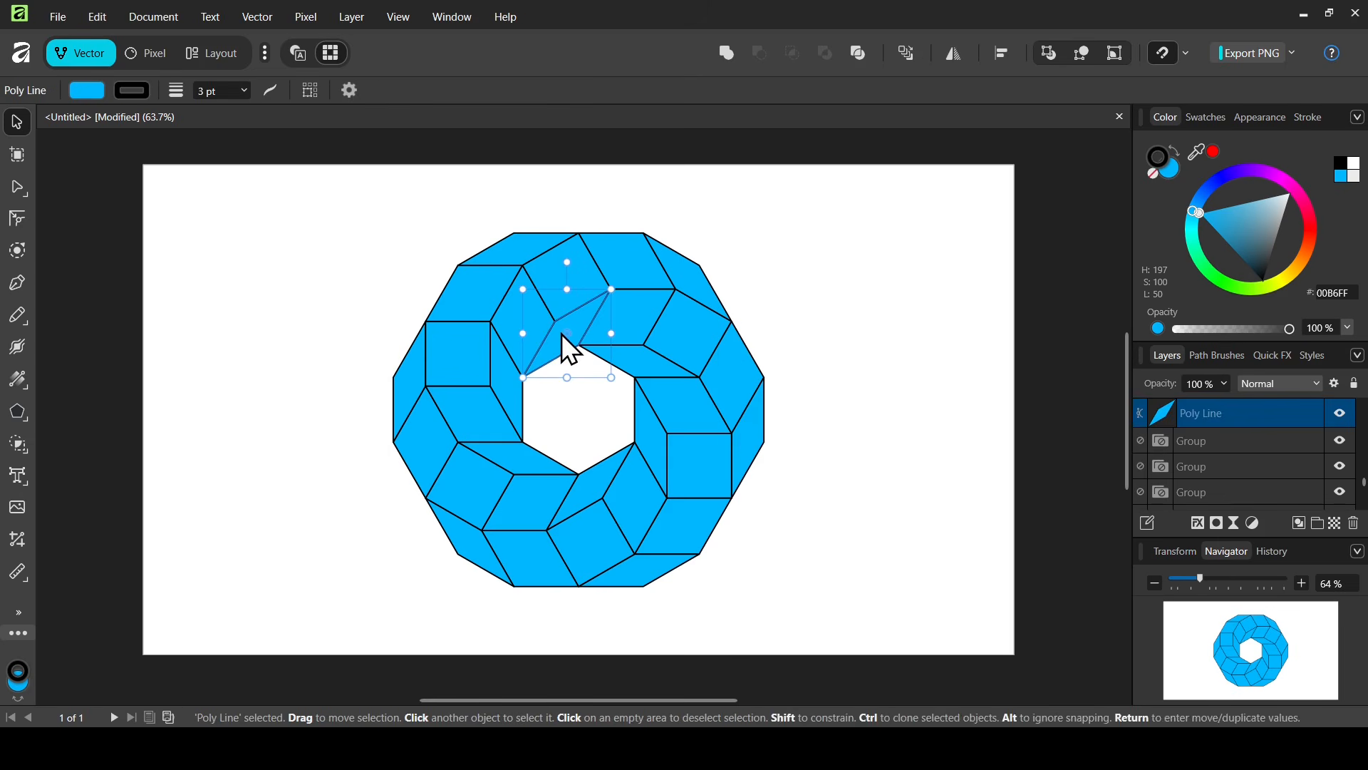
shift+click(638, 312)
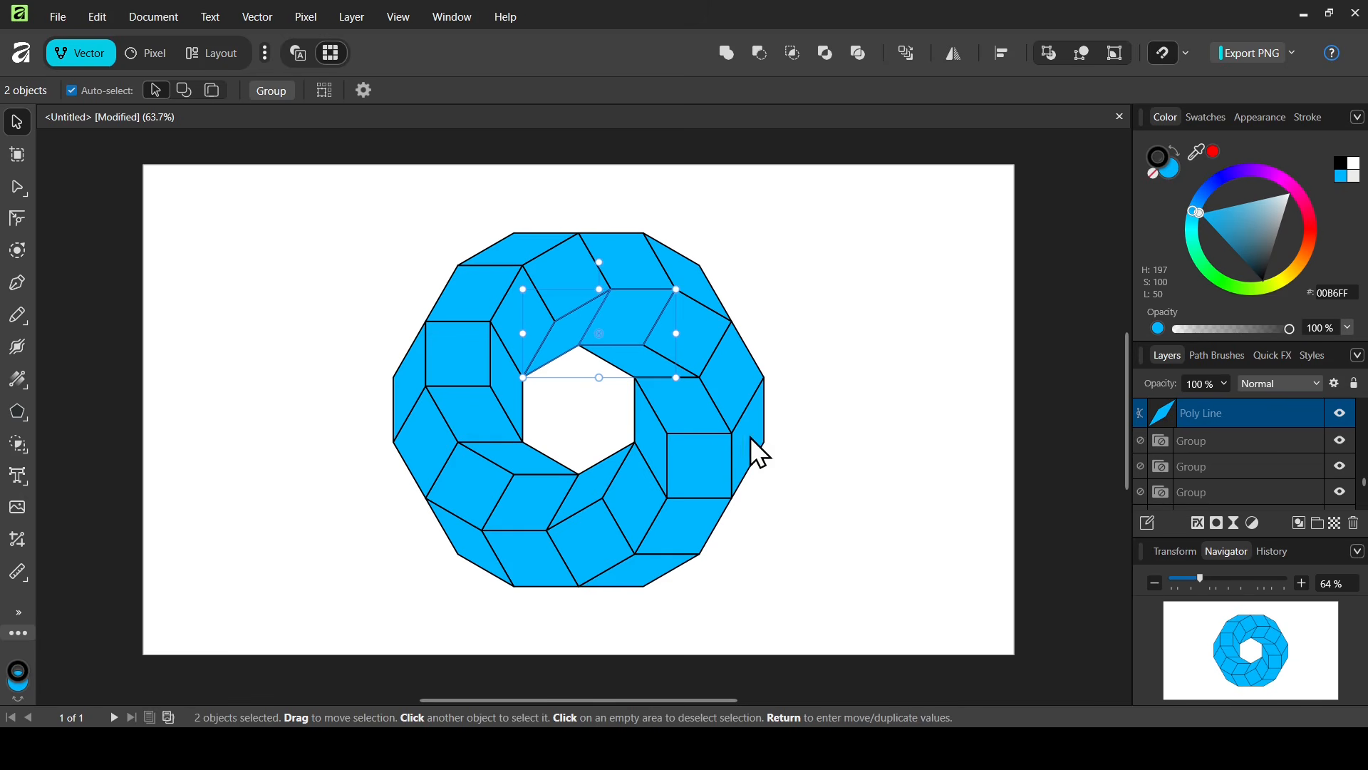
shift+click(702, 327)
shift+click(731, 405)
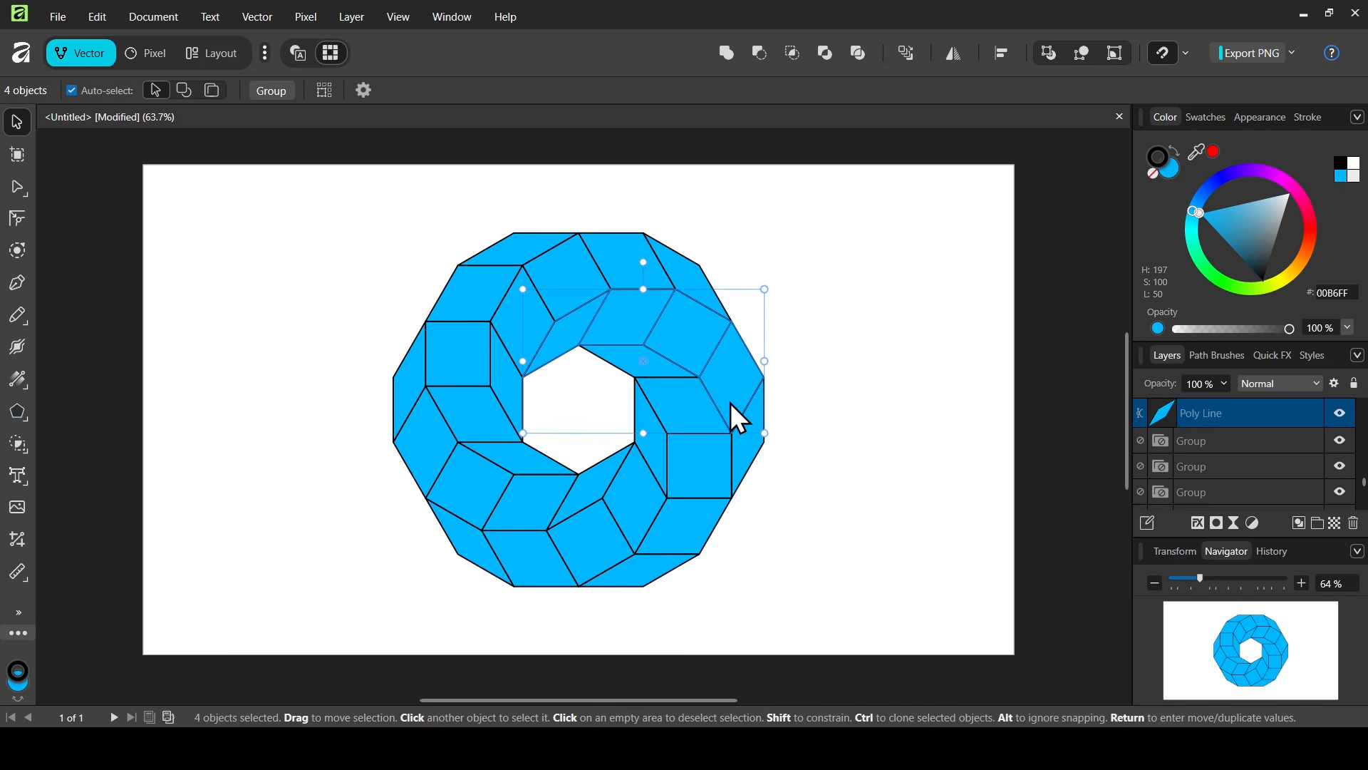
shift+click(744, 455)
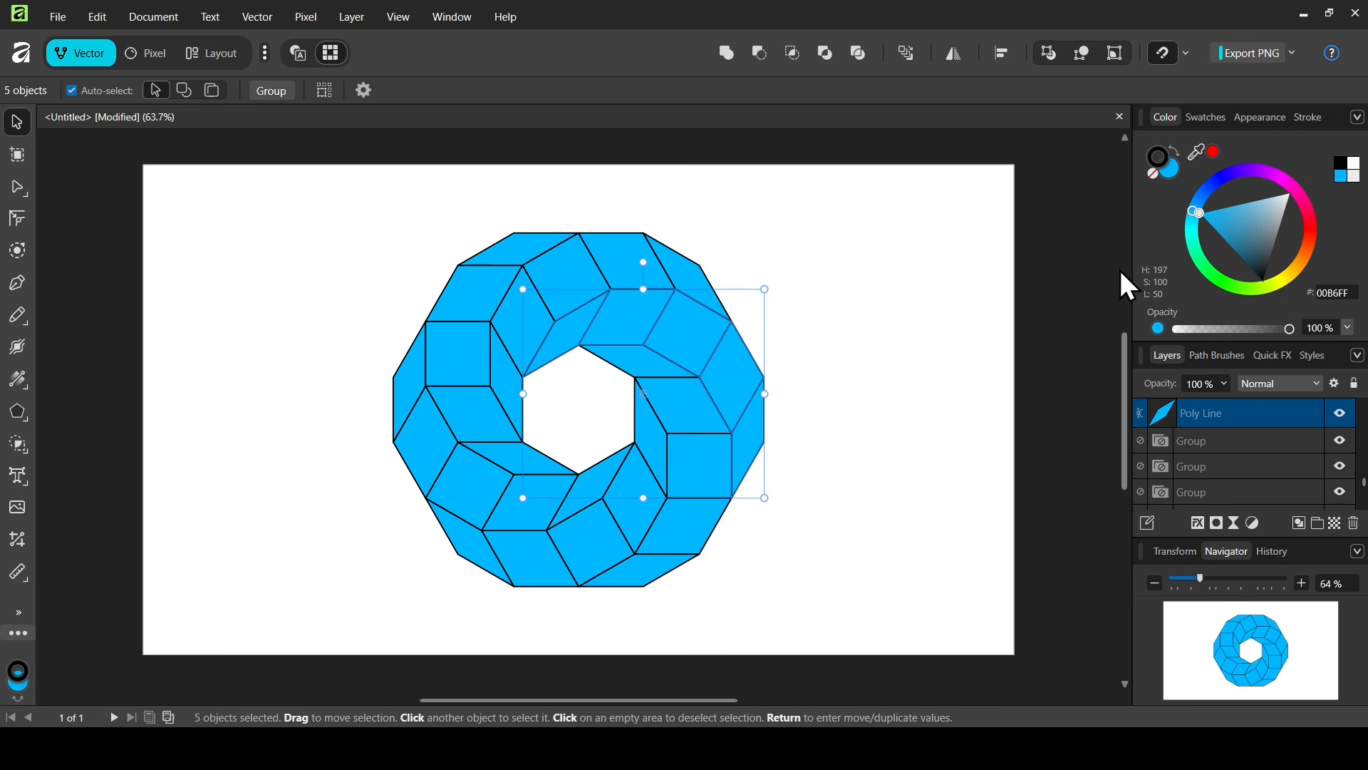
click(1198, 202)
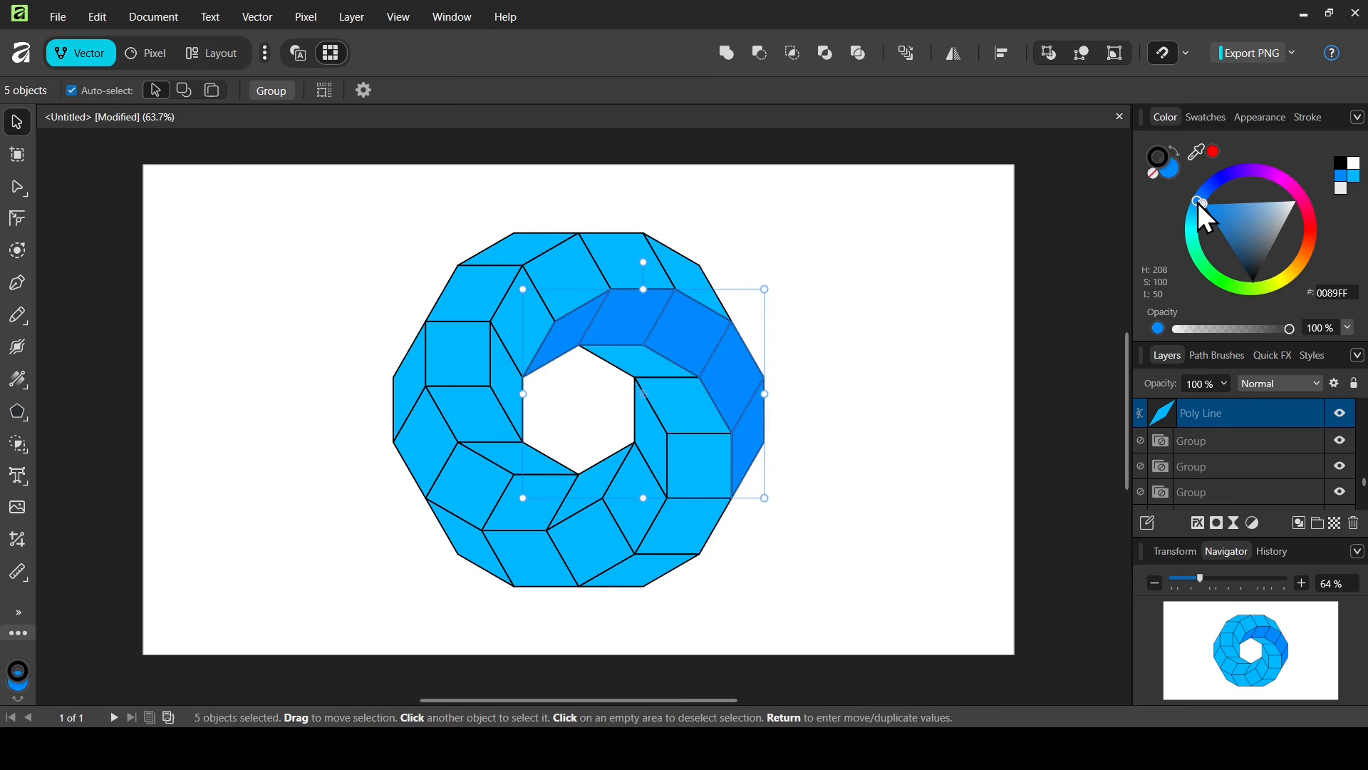
click(936, 362)
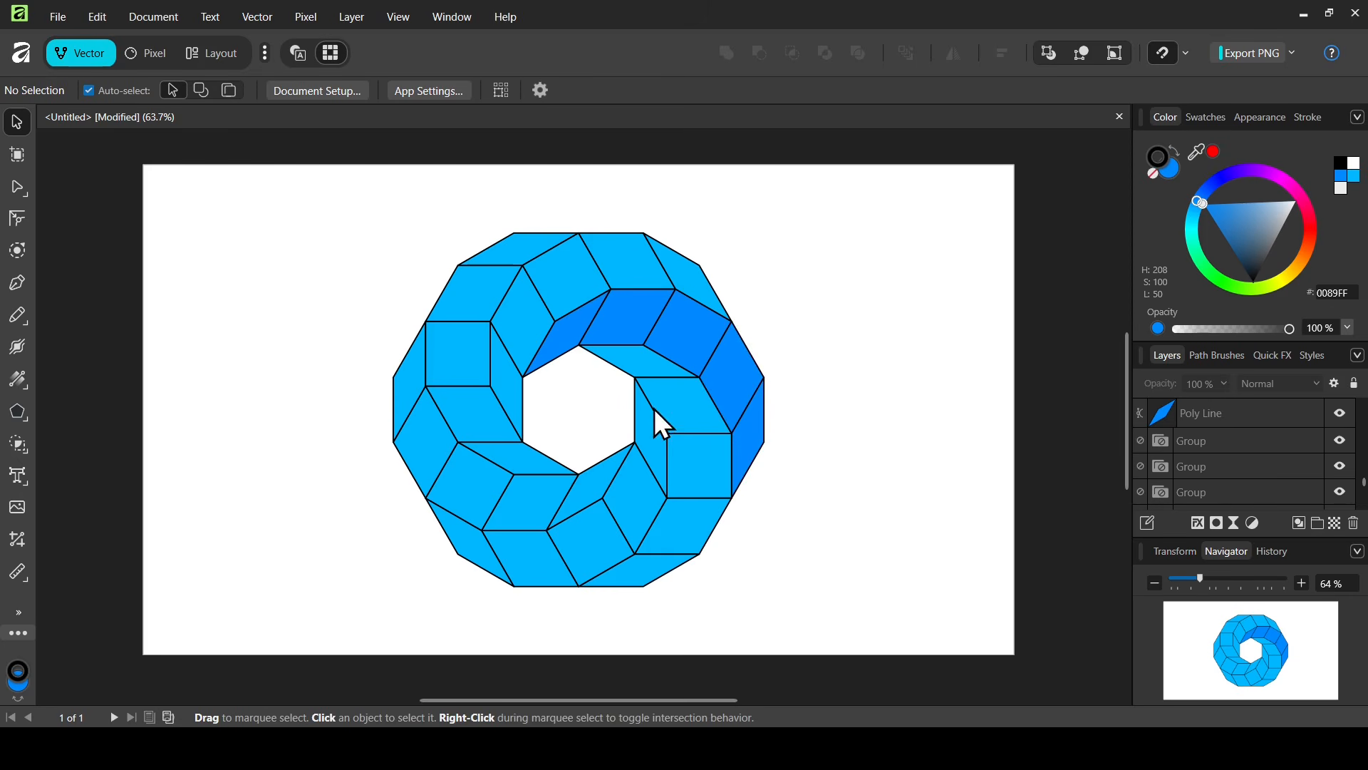
Fill the opposite five-tile arc, curving from below the central opening to the pattern's left outer edge, with turquoise 00FFC9
click(611, 468)
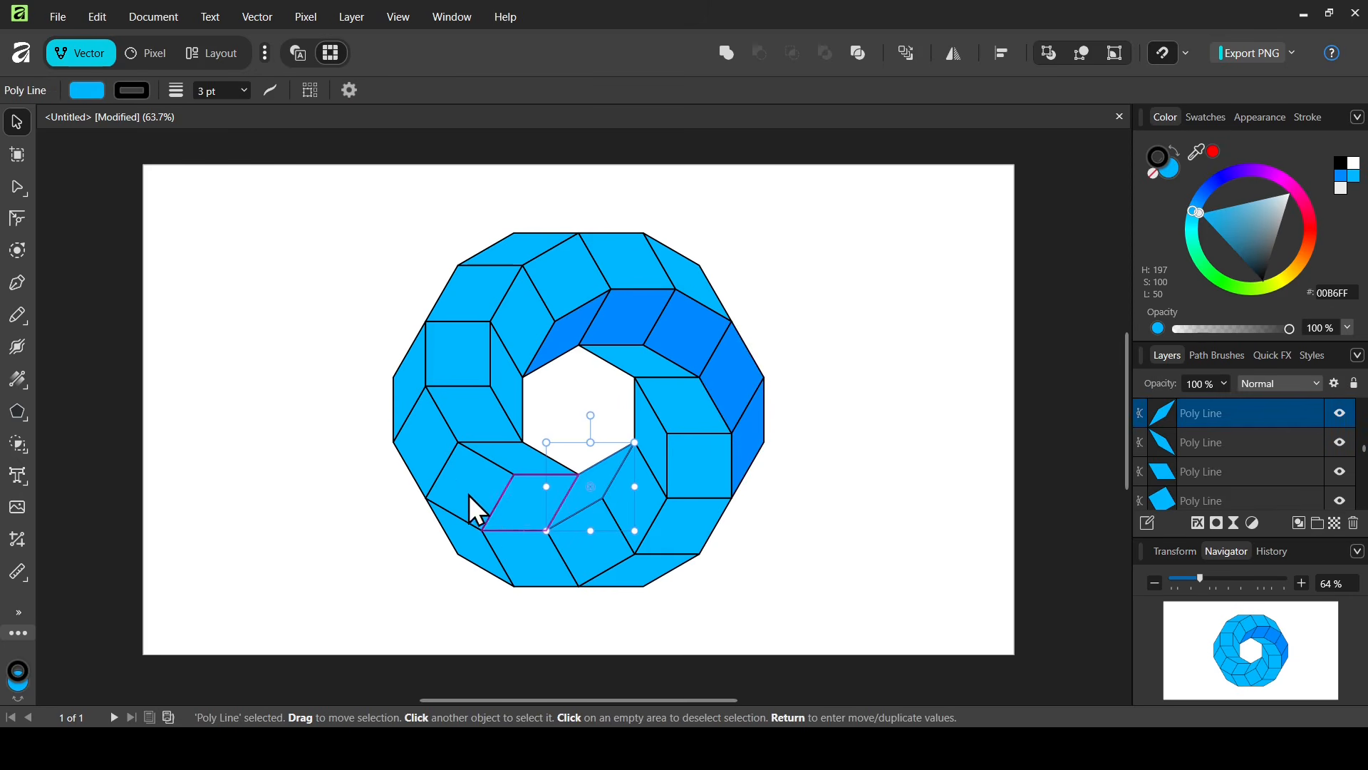
shift+click(519, 500)
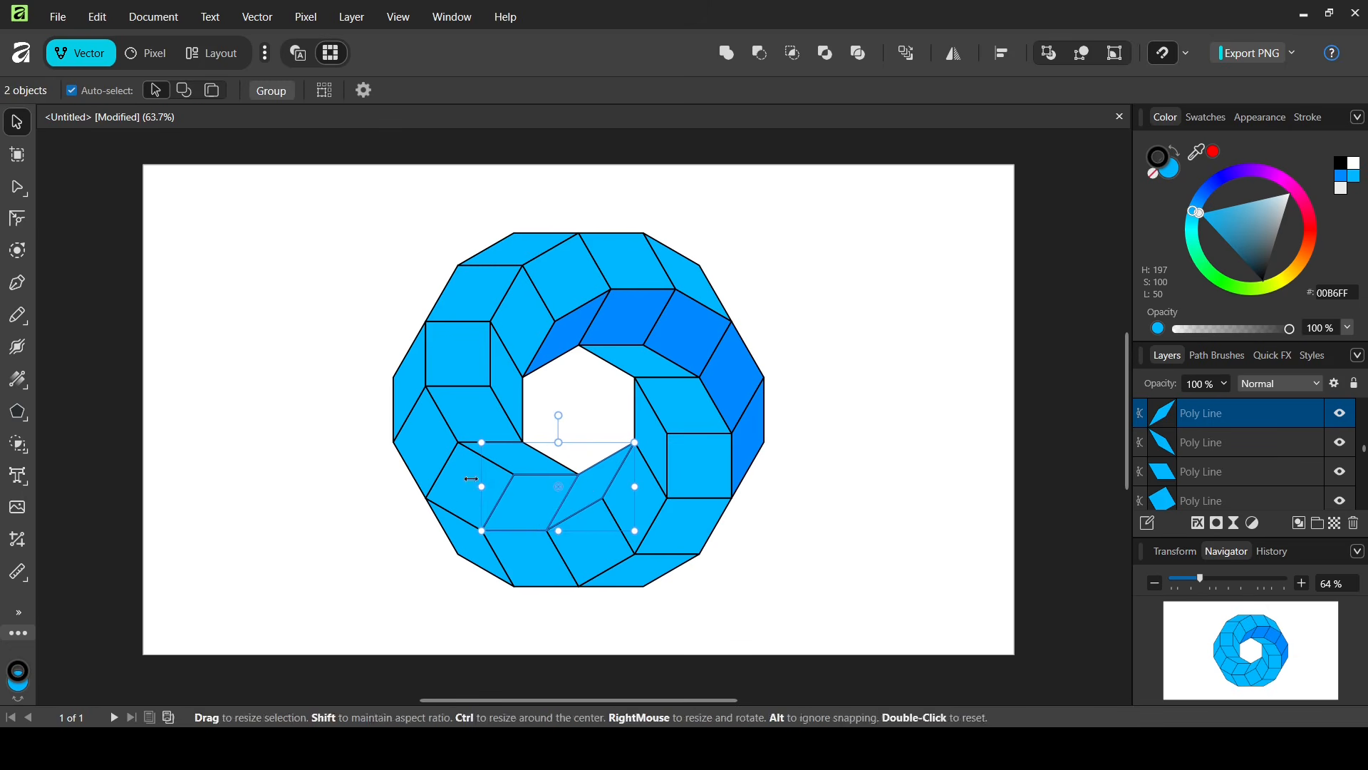
shift+click(453, 469)
shift+click(427, 425)
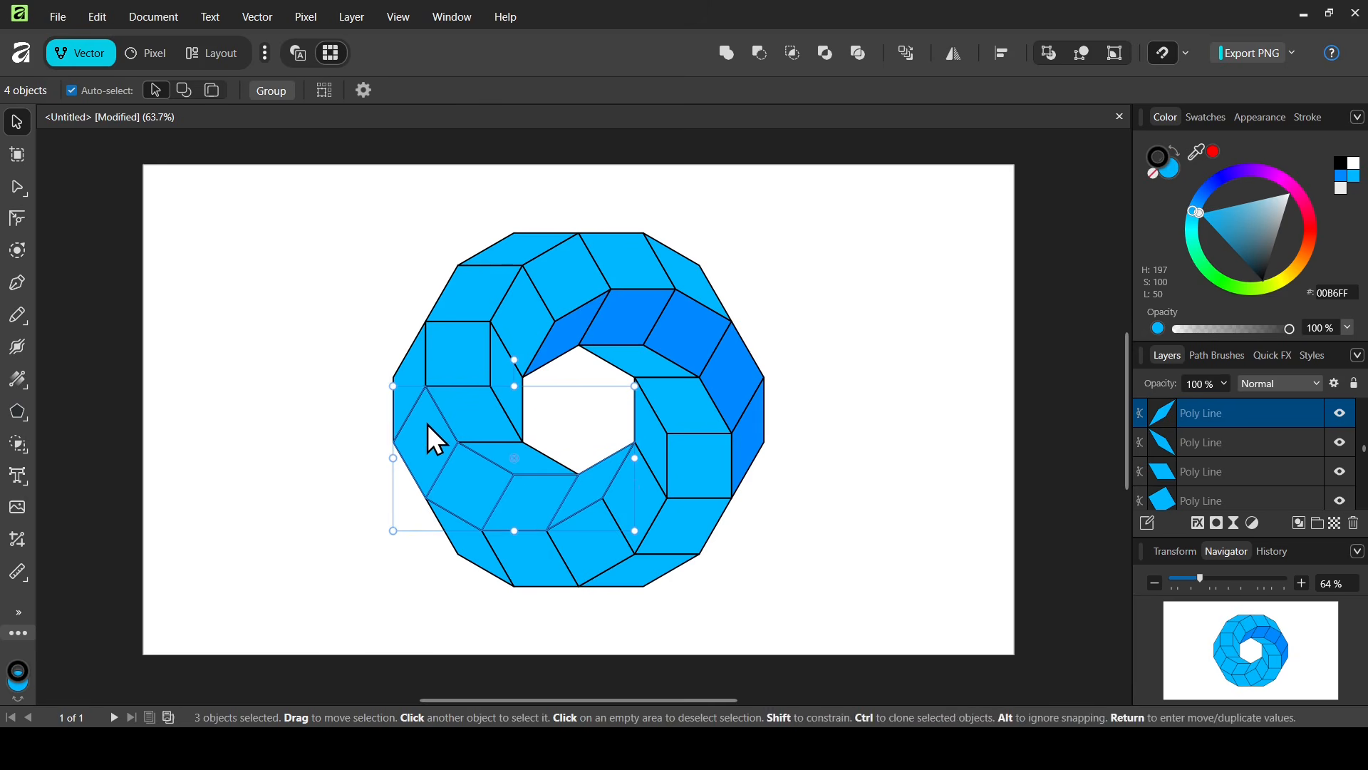
shift+click(413, 371)
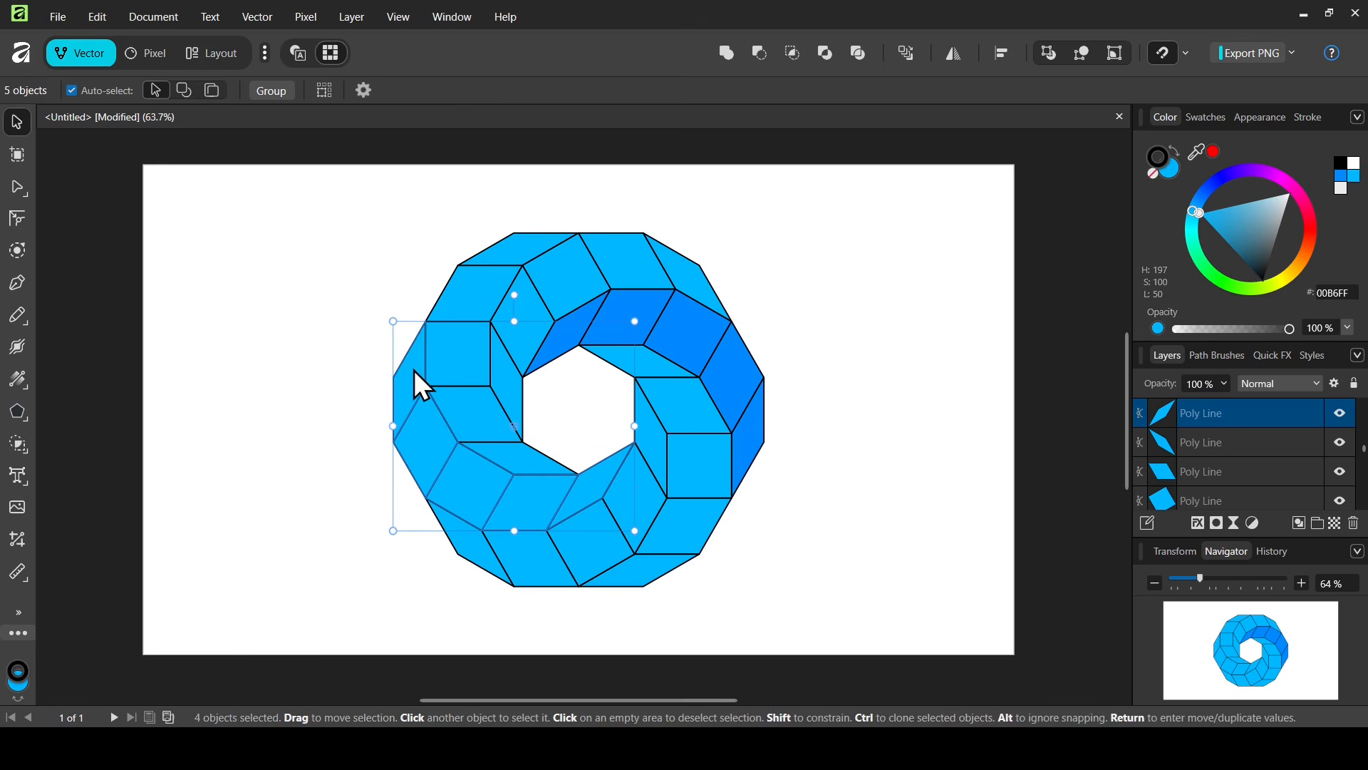
click(1193, 245)
click(924, 317)
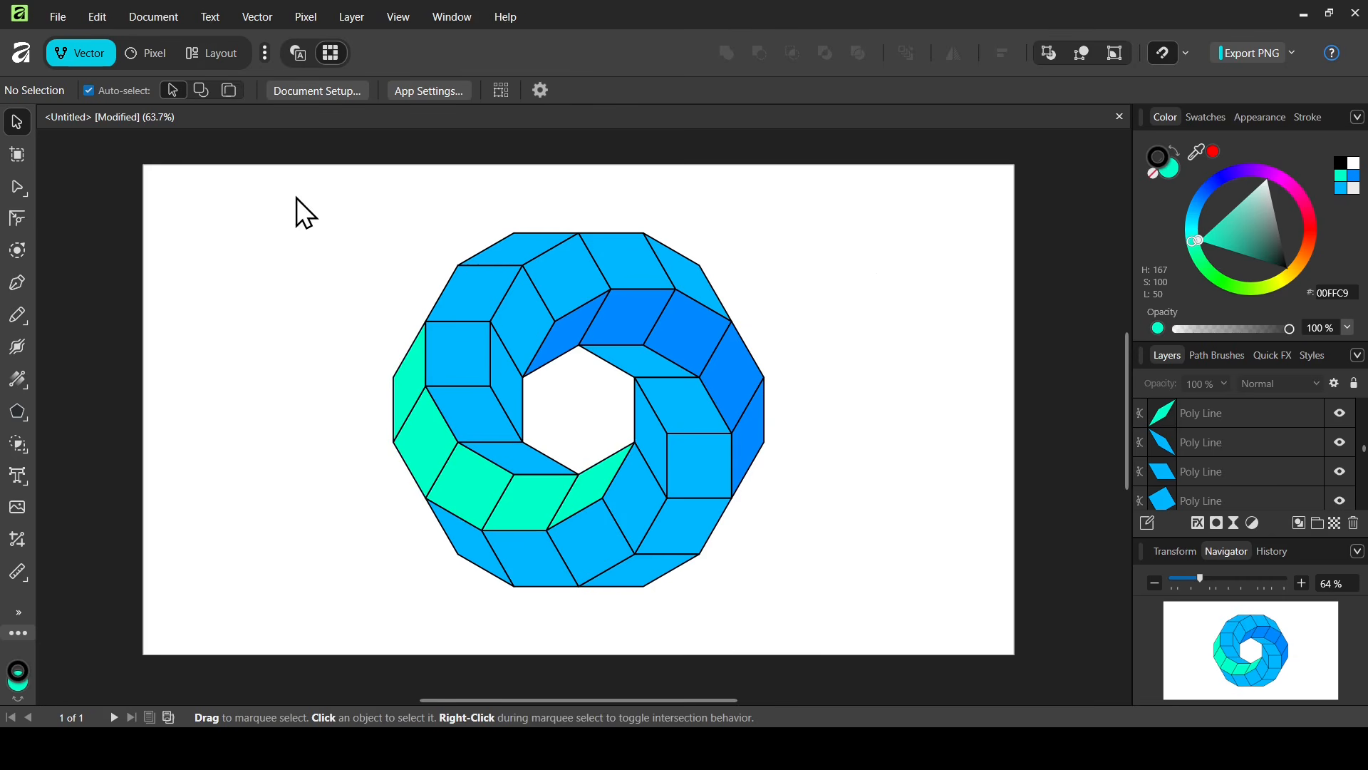
Group all the tiles and delete the leftover empty groups beneath them, checking the tile group by toggling its visibility
drag(293, 195, 864, 640)
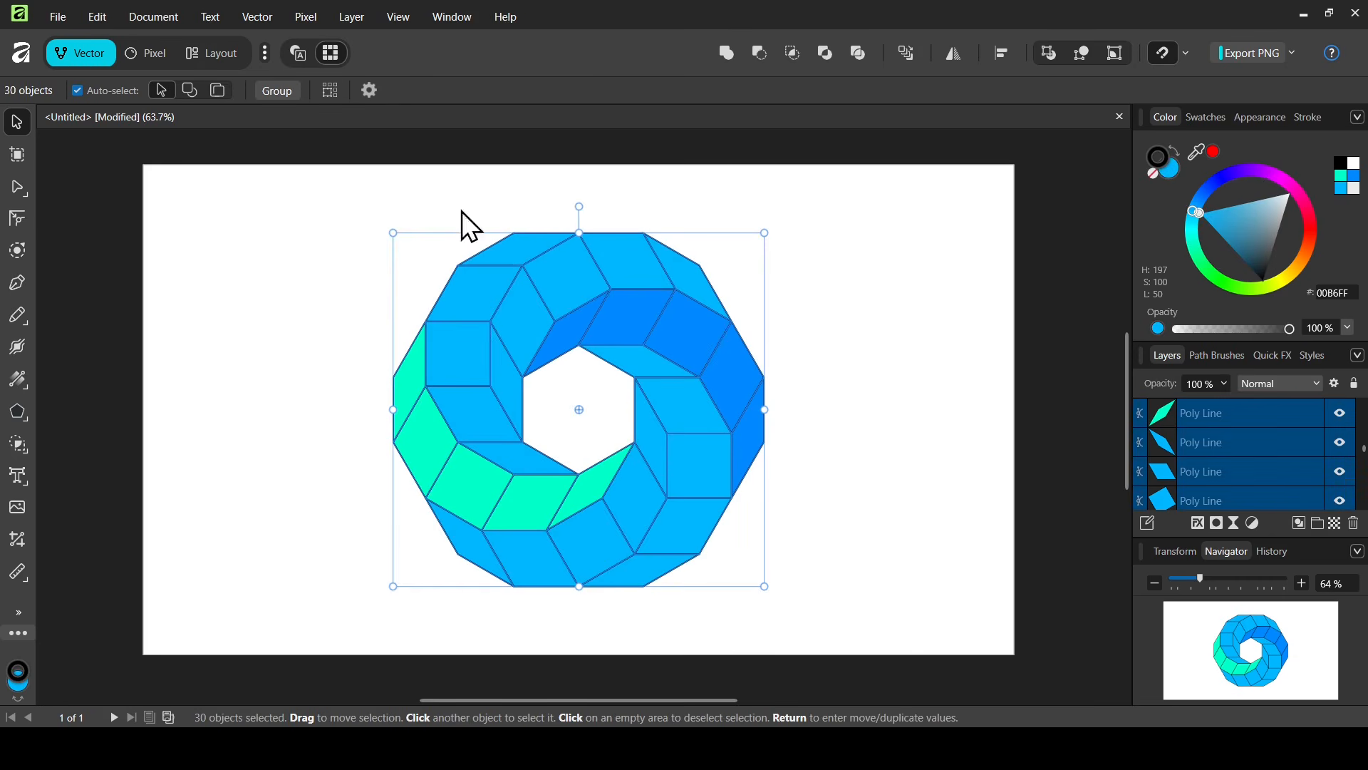
click(277, 91)
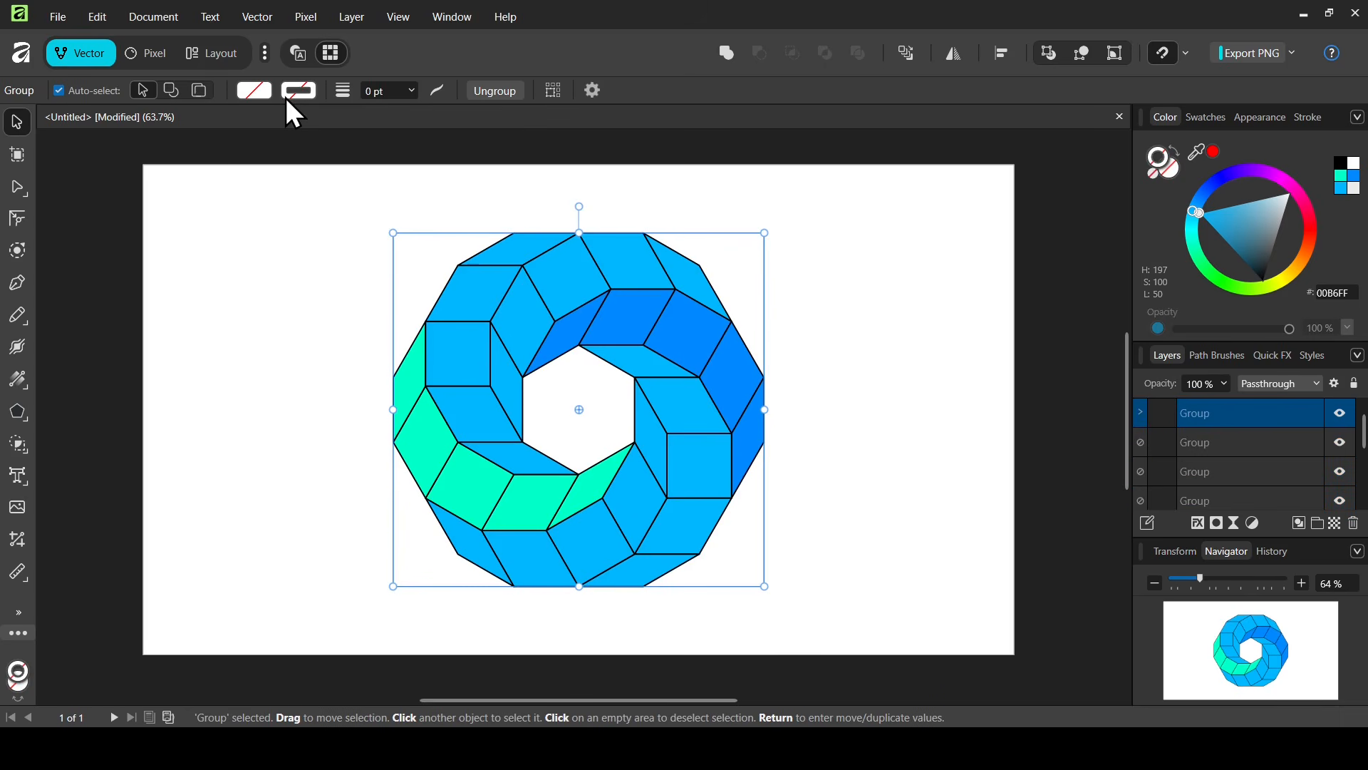
click(1214, 442)
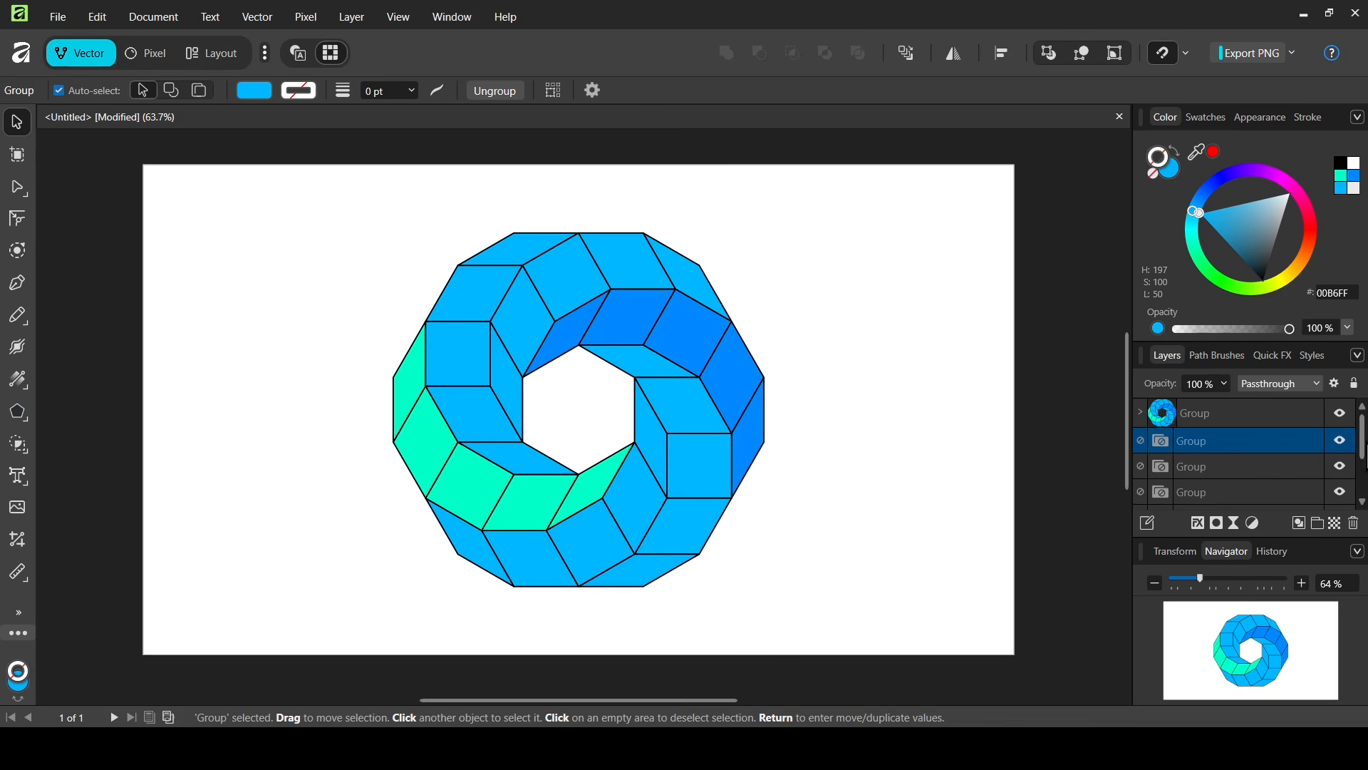
scroll(1363, 491, down, 3)
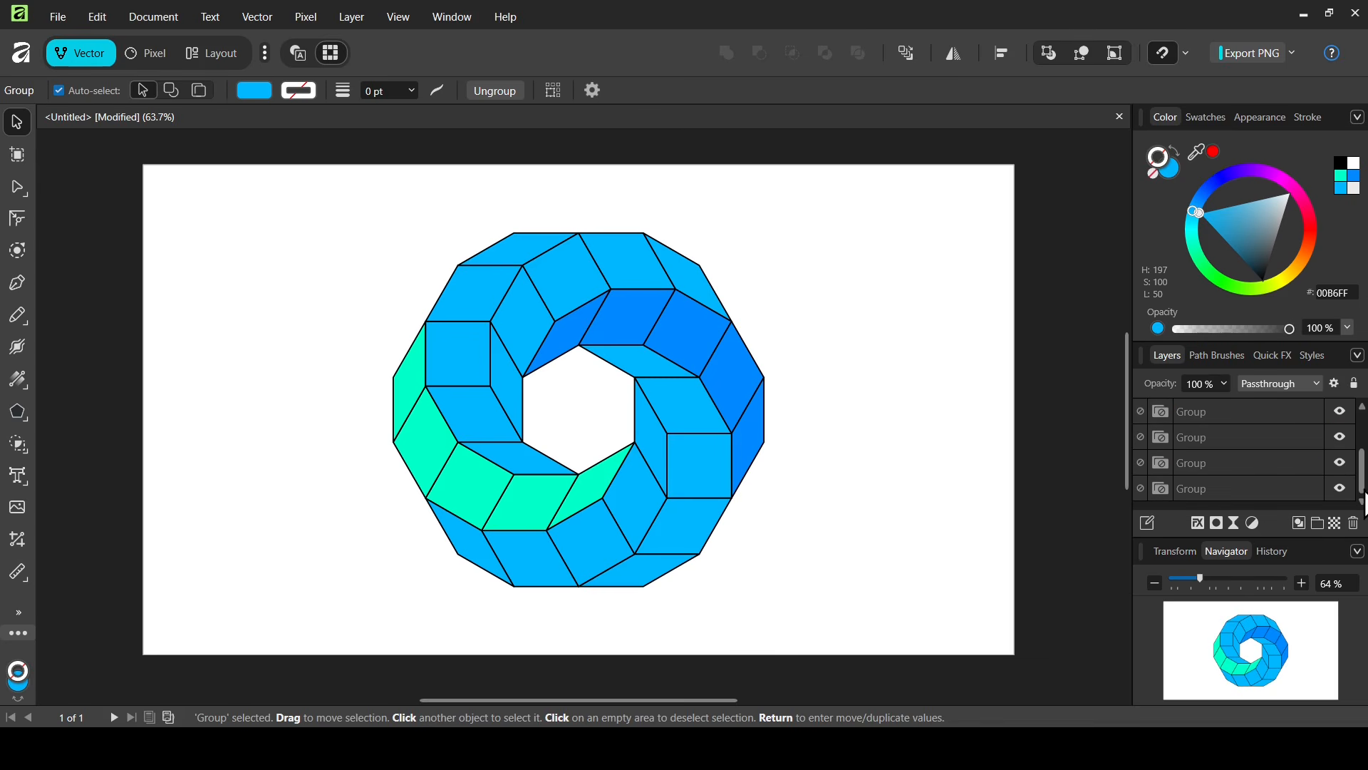
shift+click(1260, 489)
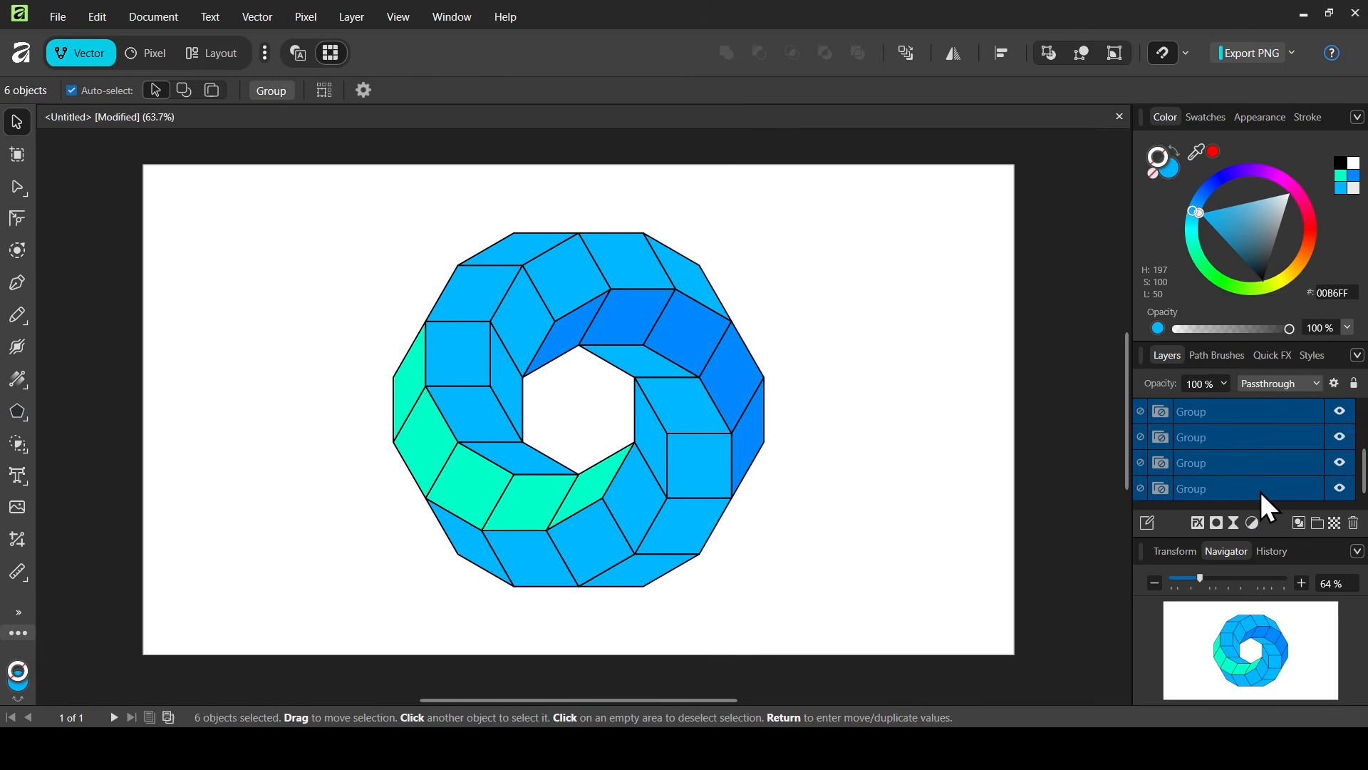
key(ctrl+g)
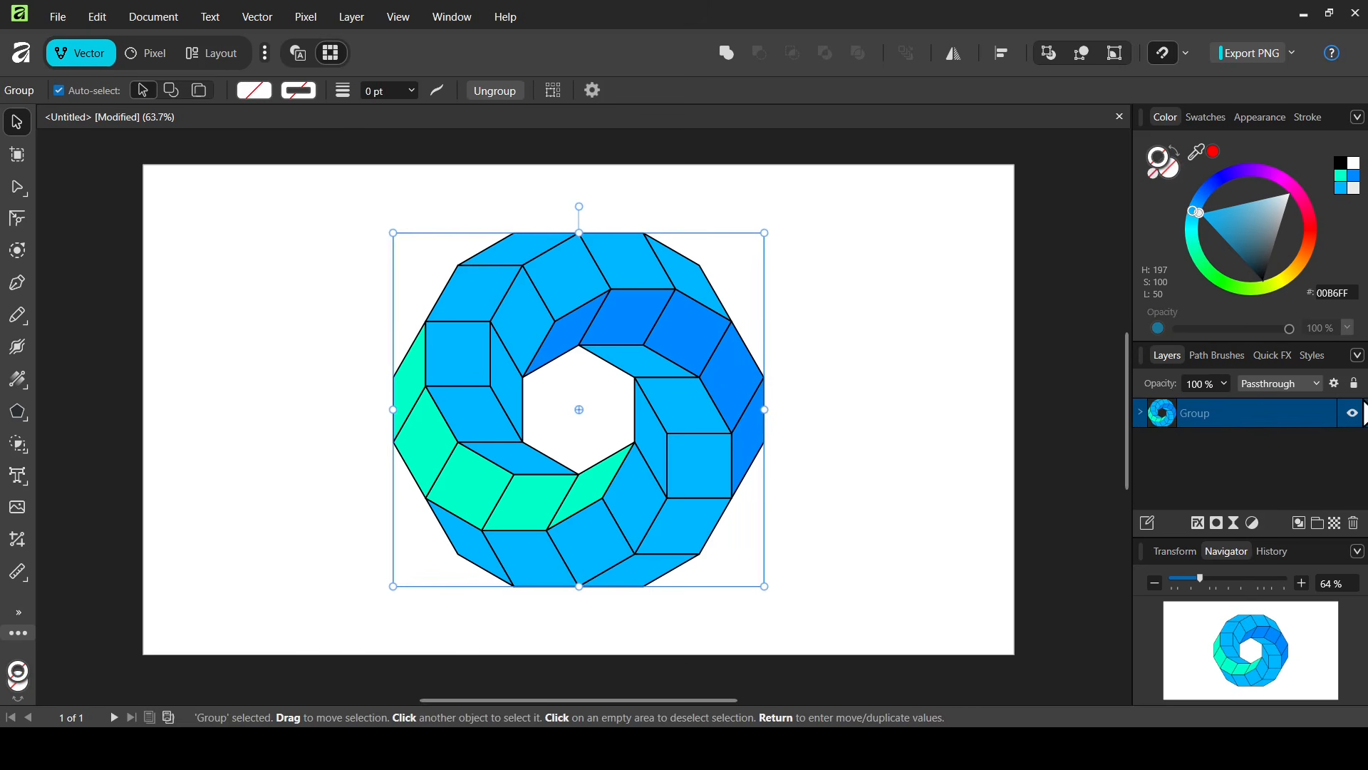
click(1354, 414)
click(1353, 414)
Set the stroke width of the grouped pattern to 3 pt and deselect it
click(412, 93)
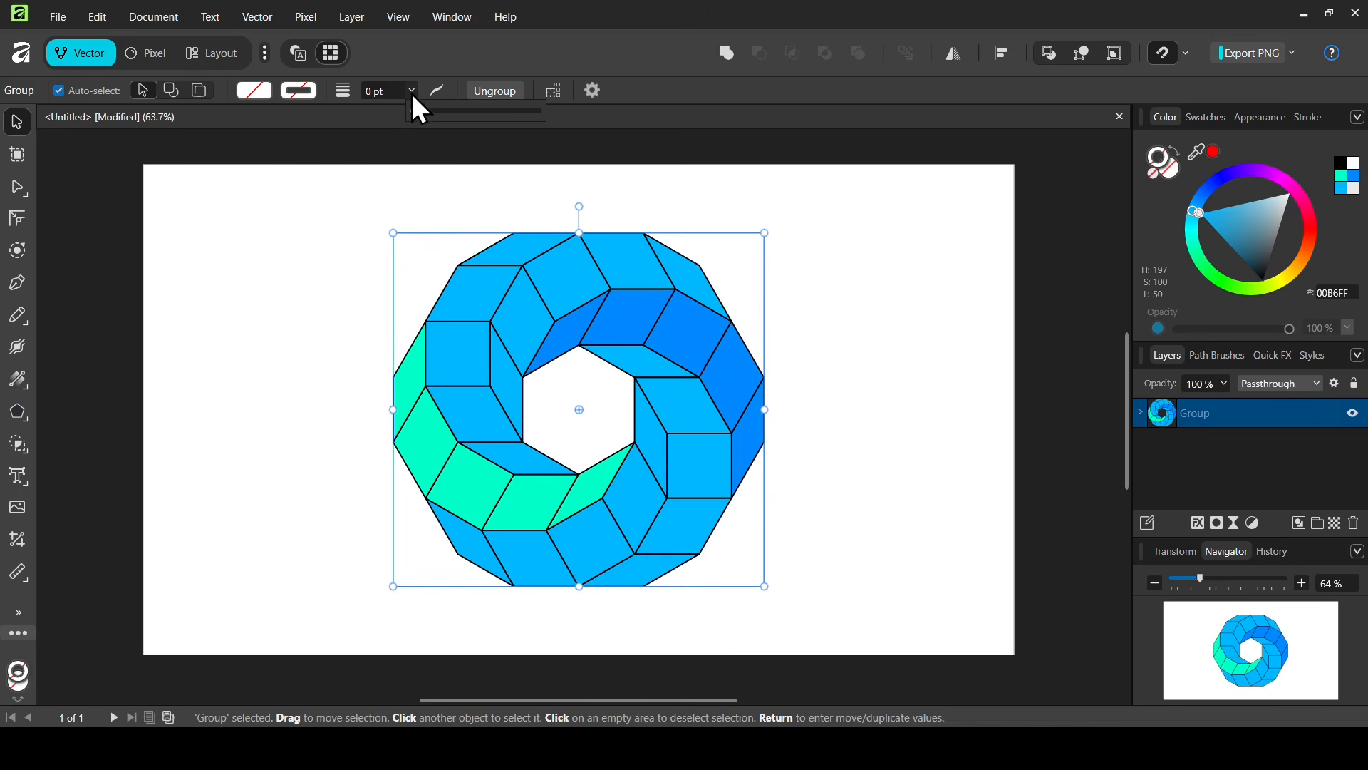
mouse_move(417, 117)
mouse_down()
mouse_move(473, 117)
mouse_move(459, 117)
mouse_up()
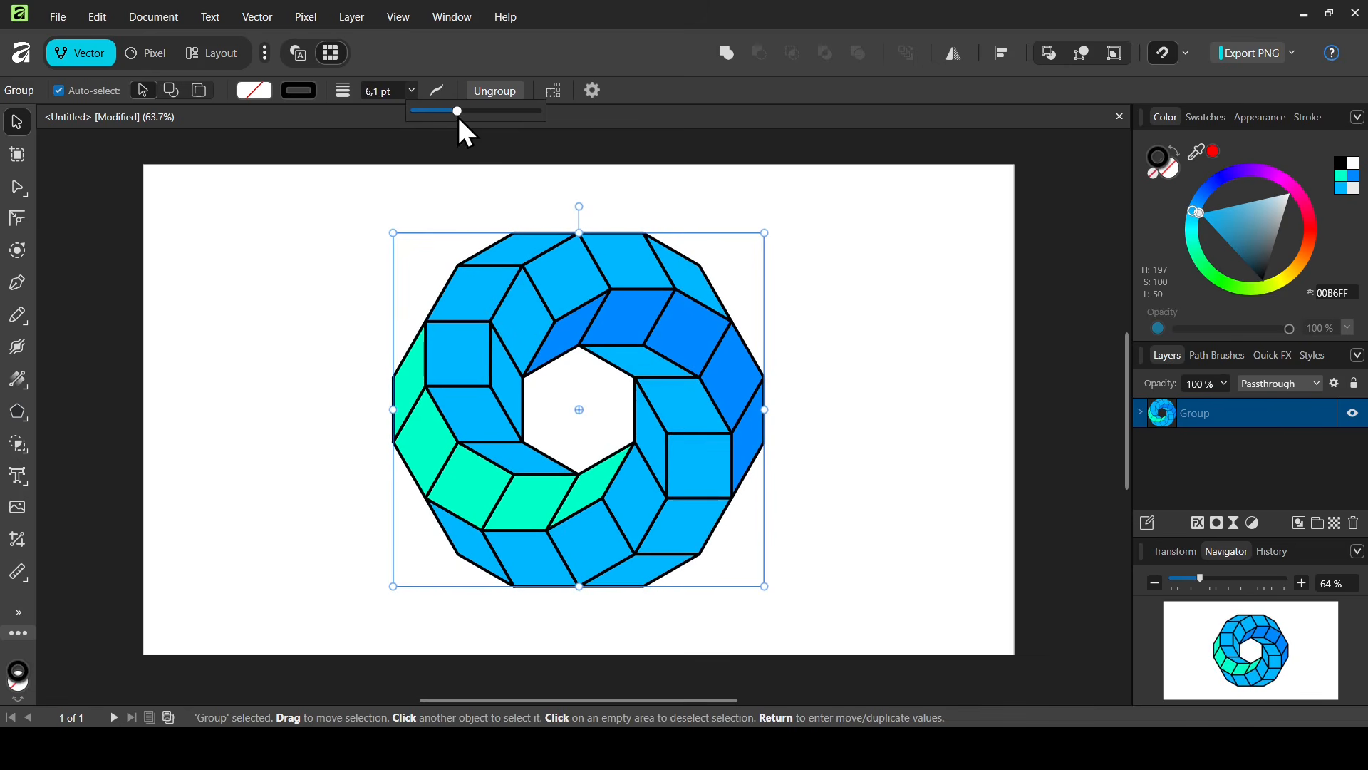
click(376, 98)
text(3)
key(Return)
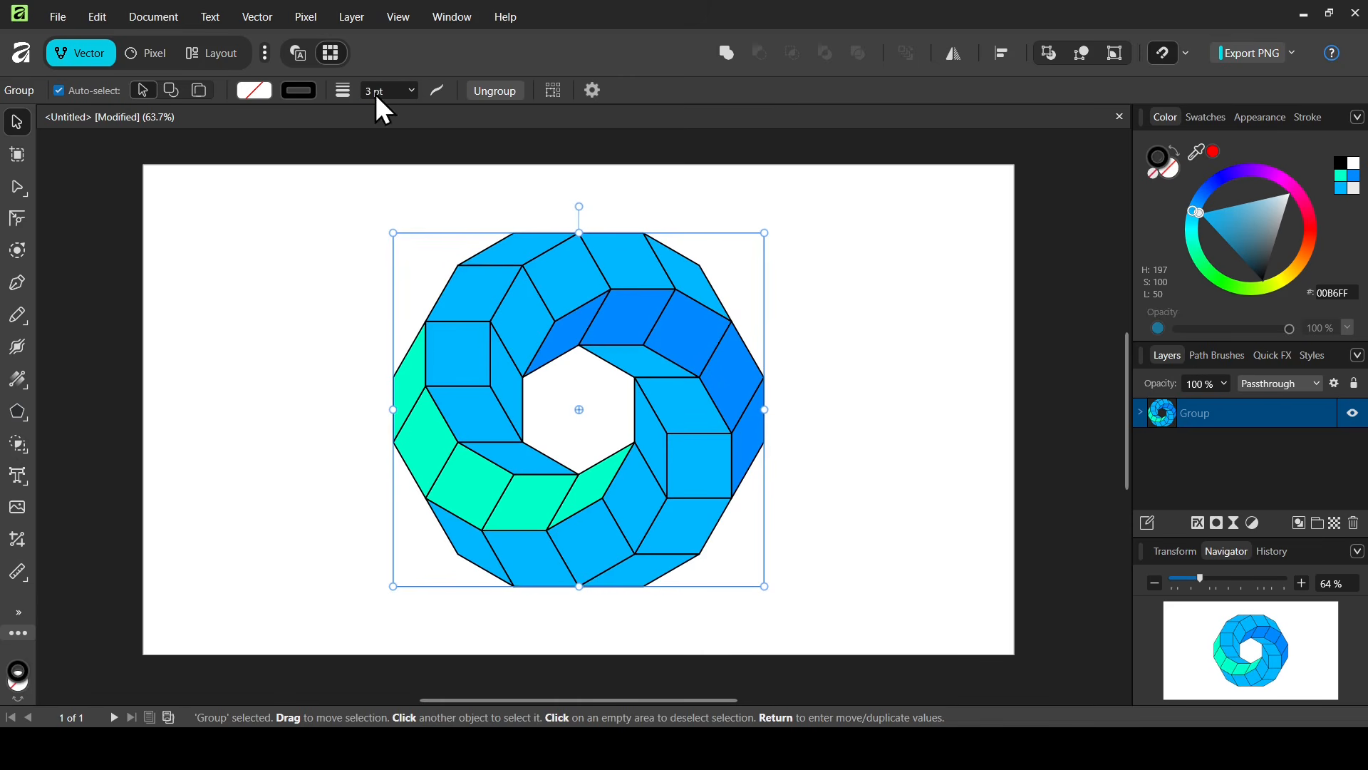
click(874, 347)
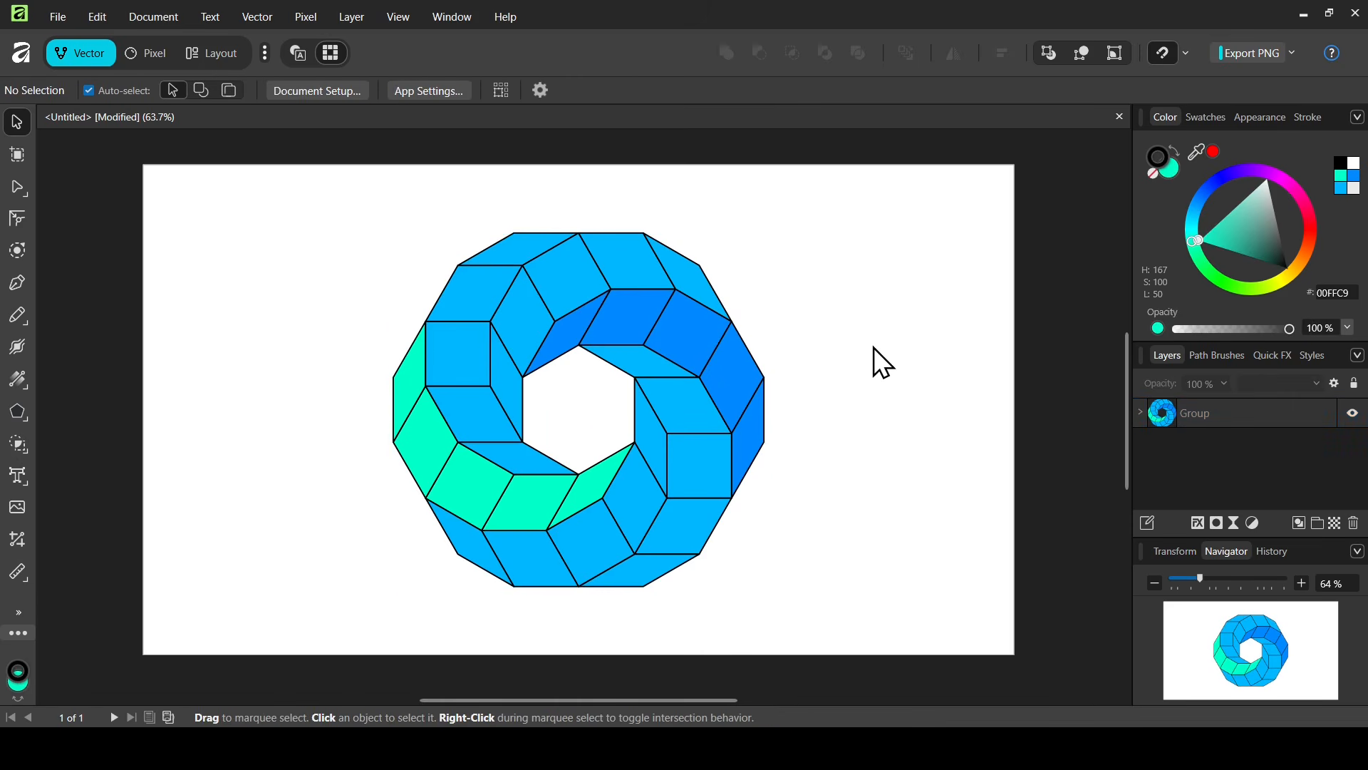